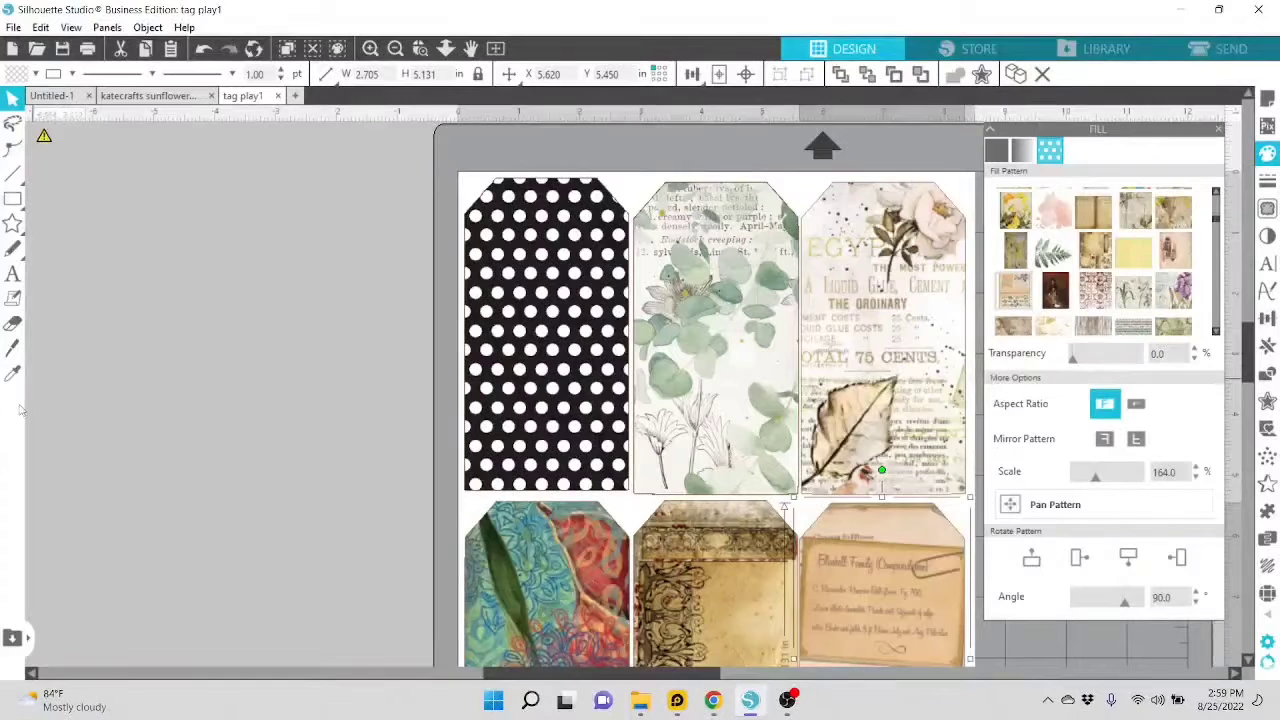
left_click(13, 372)
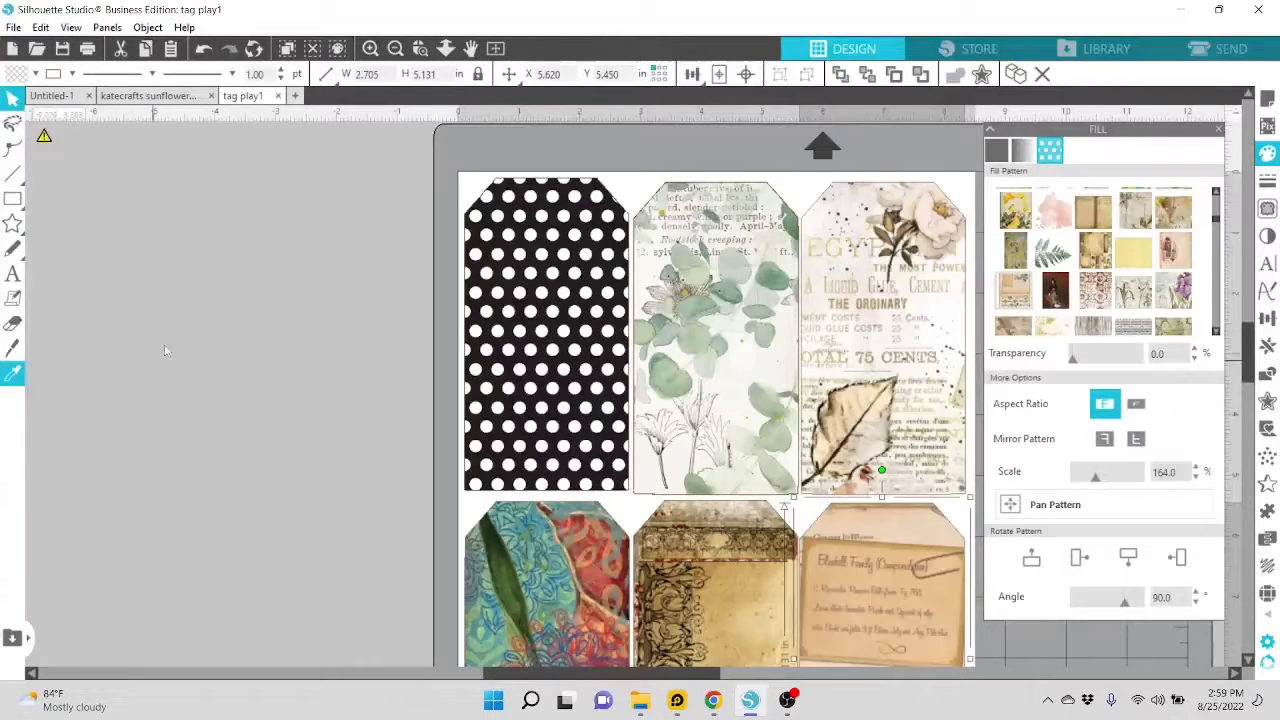
left_click(170, 430)
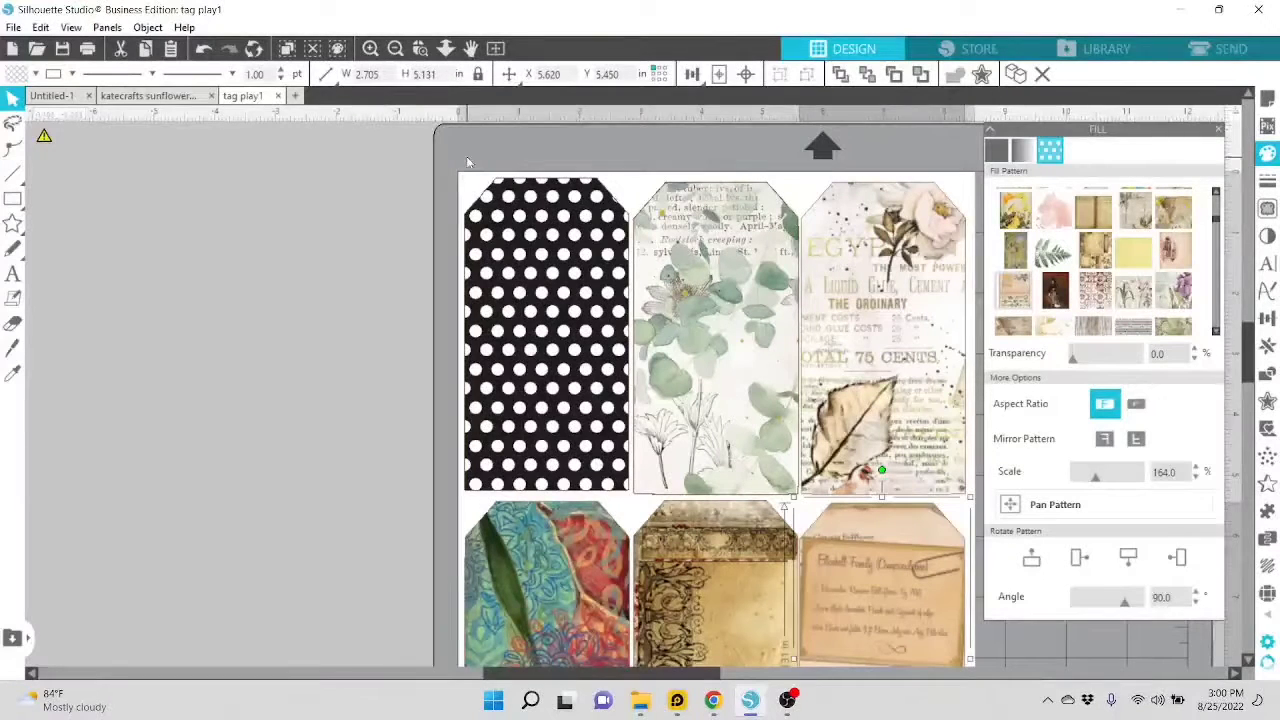
Try scaling the polka-dot tag down proportionally from its corner to about 1.84 by 3.49 in, and undo the resize.
left_click(465, 218)
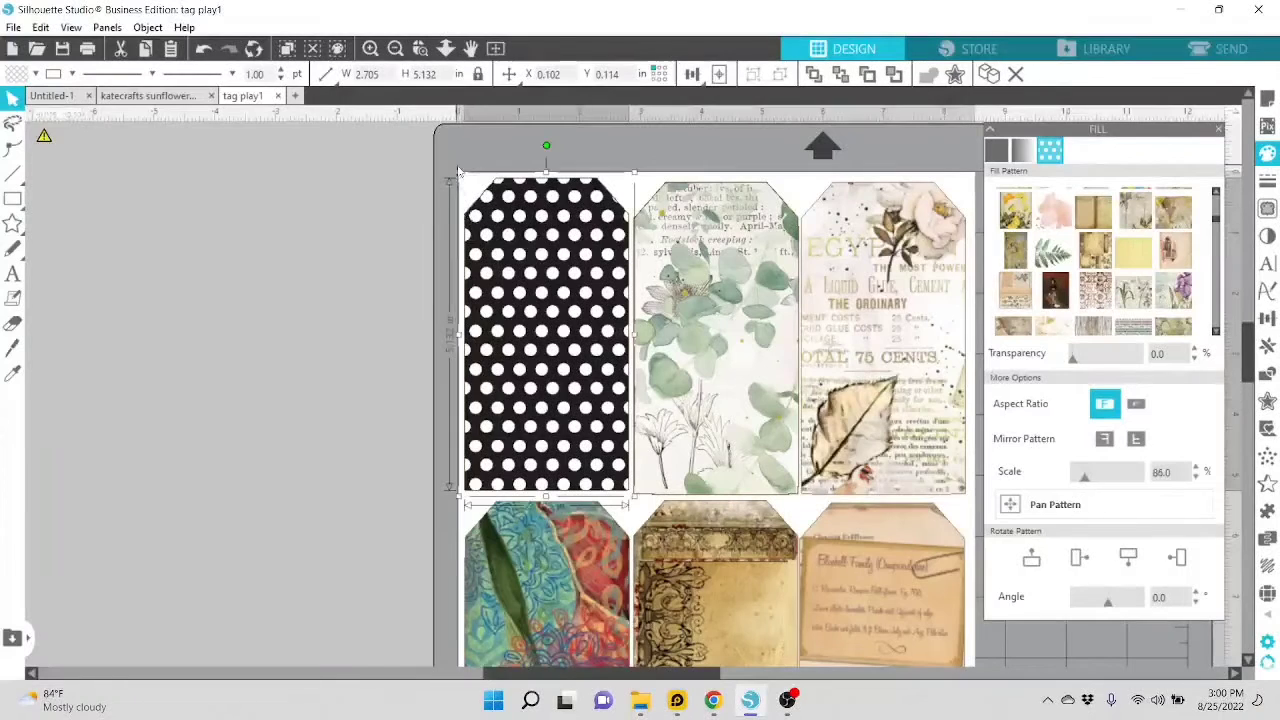
left_click_drag(455, 172, 521, 271)
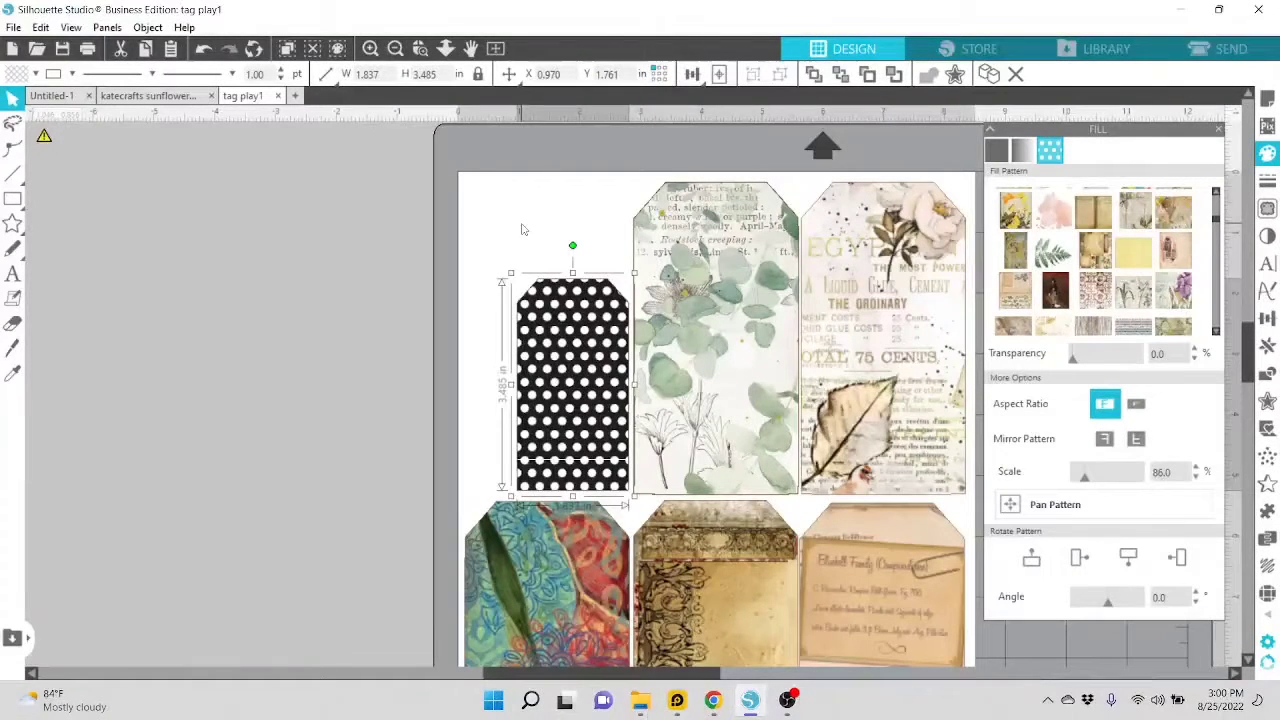
key("ctrl+z")
key("ctrl+z")
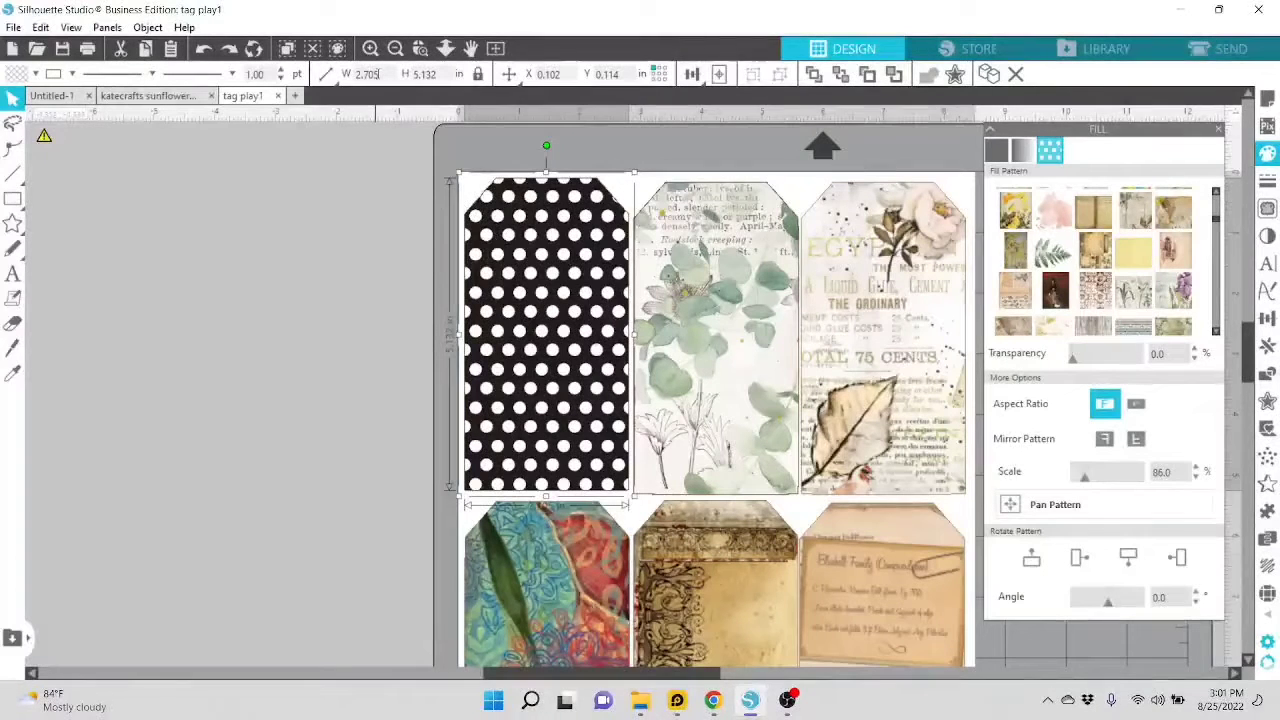
Unlock the polka-dot tag's aspect ratio, try setting only its width to 2.500 in, and undo that width change.
double_click(369, 74)
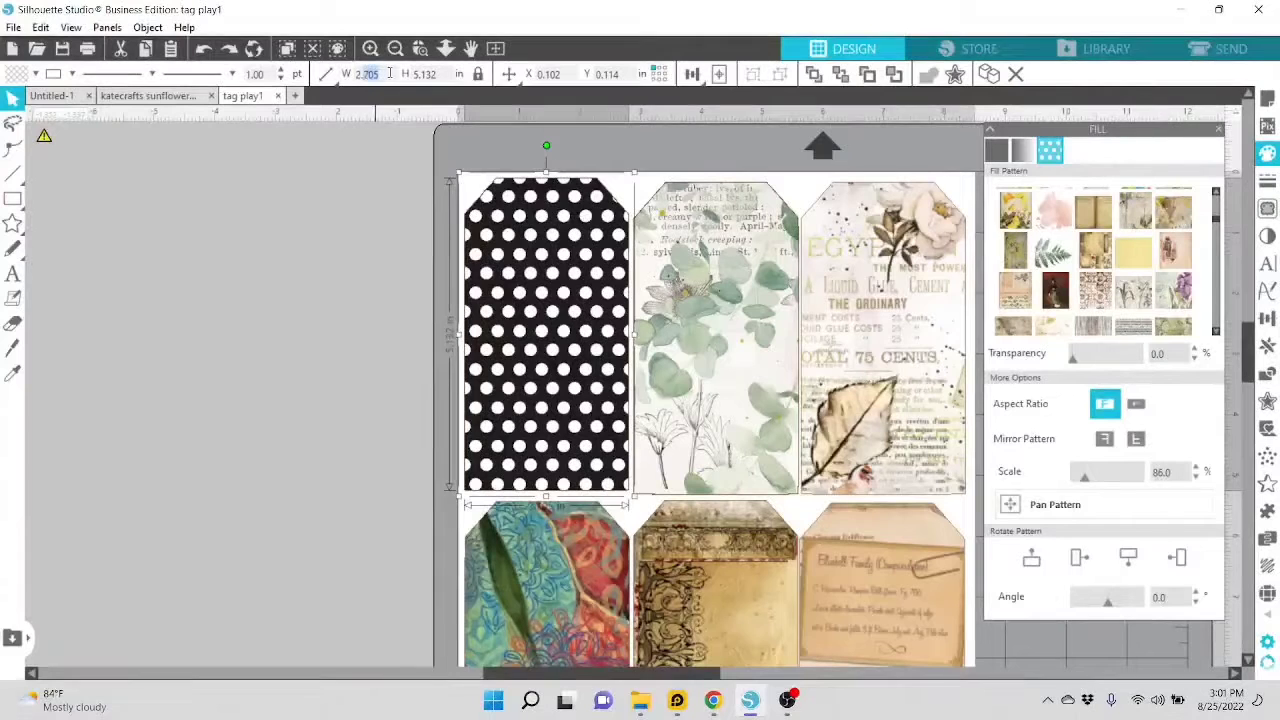
left_click(477, 75)
left_click_drag(367, 74, 390, 74)
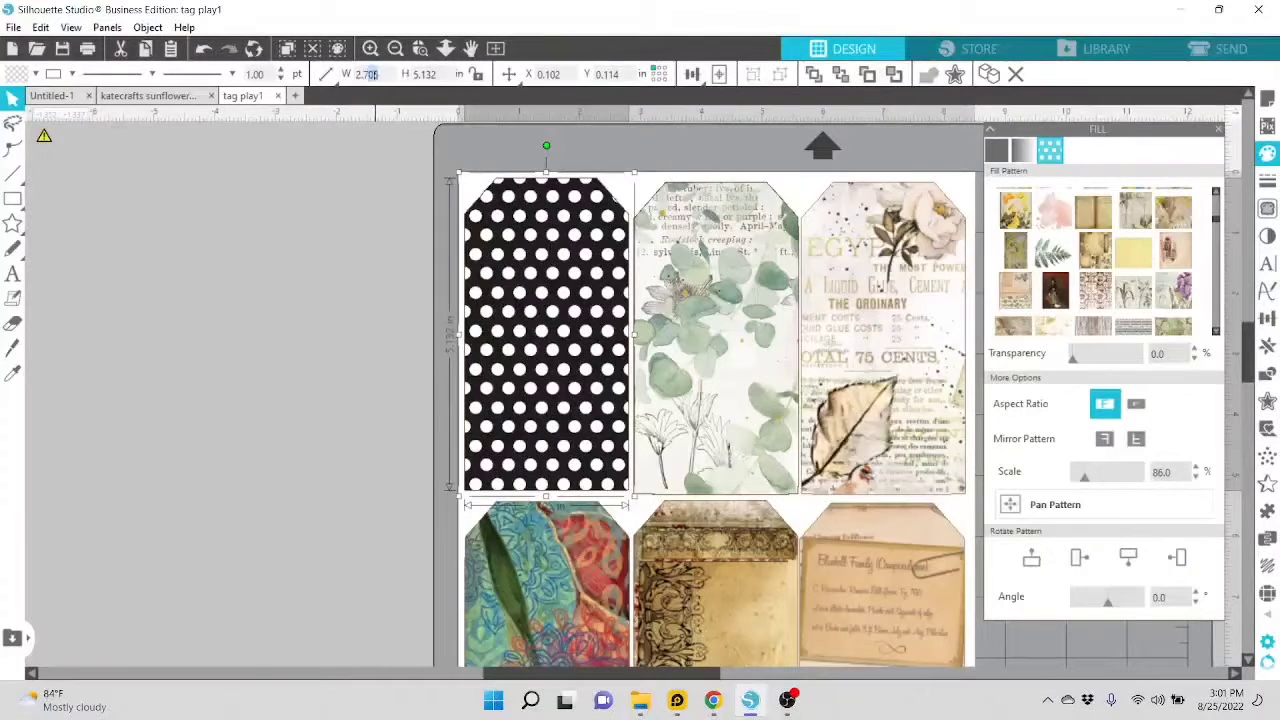
type("500")
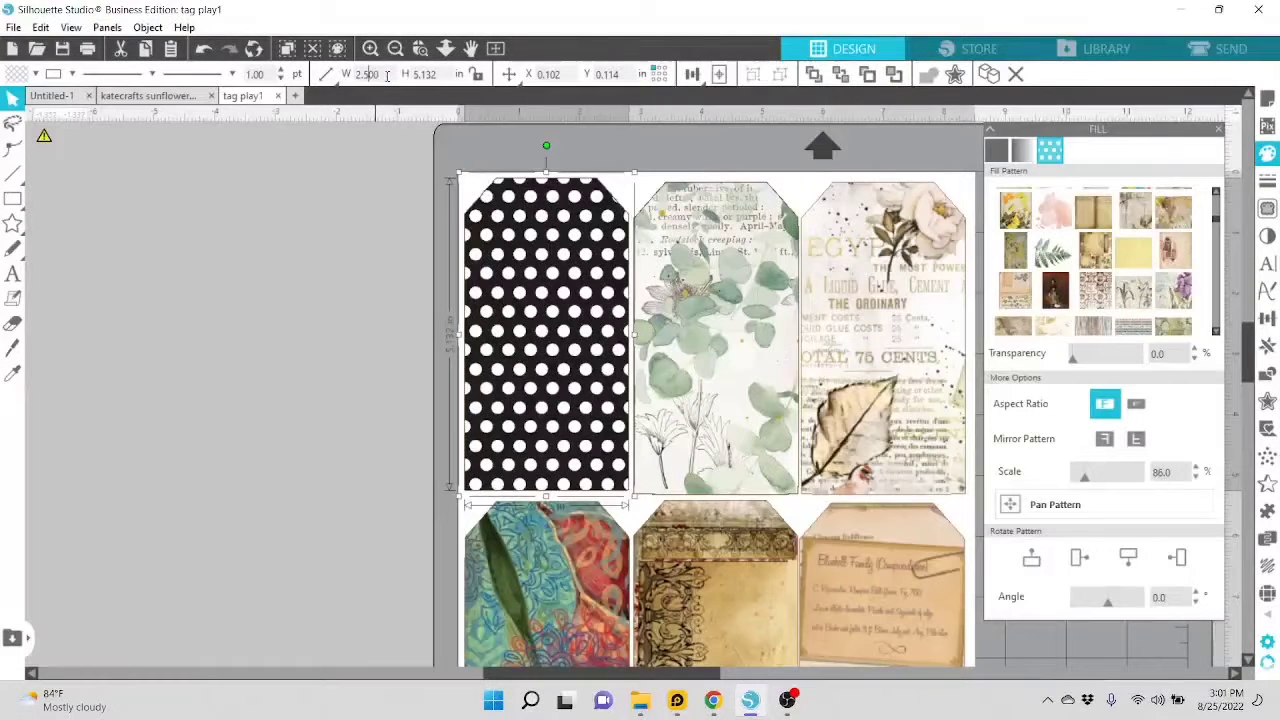
key("Return")
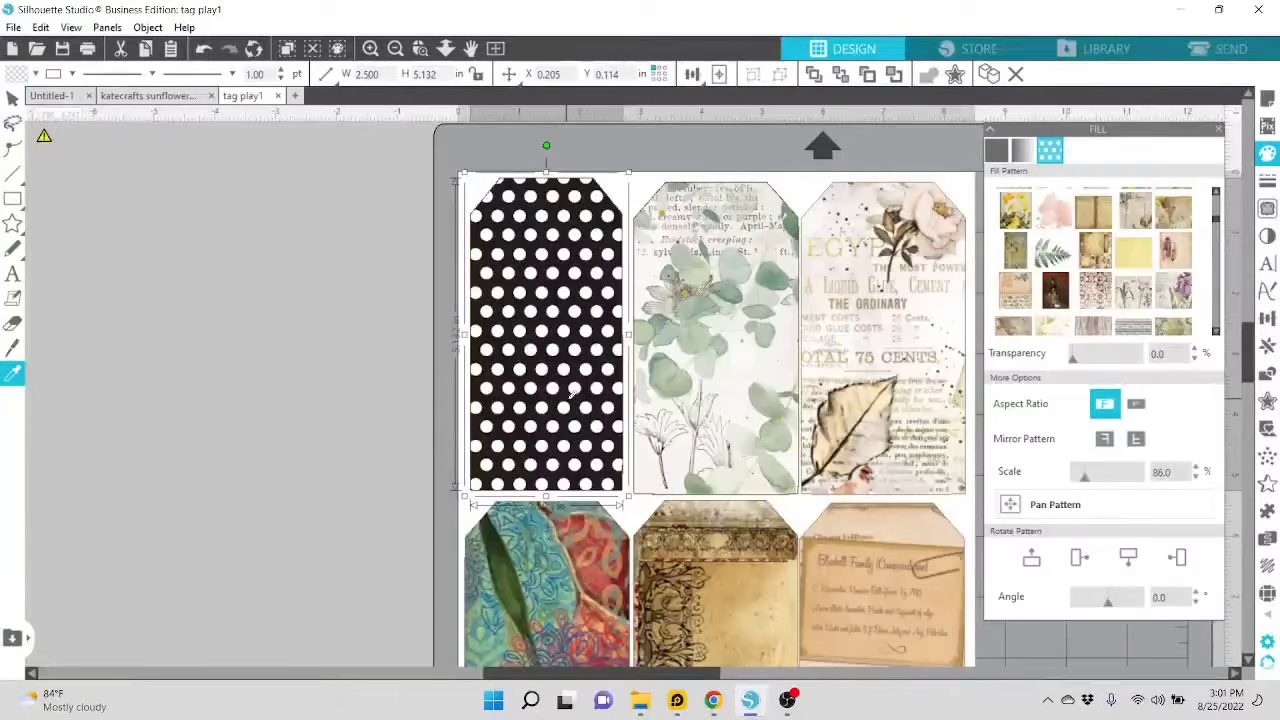
key("ctrl+z")
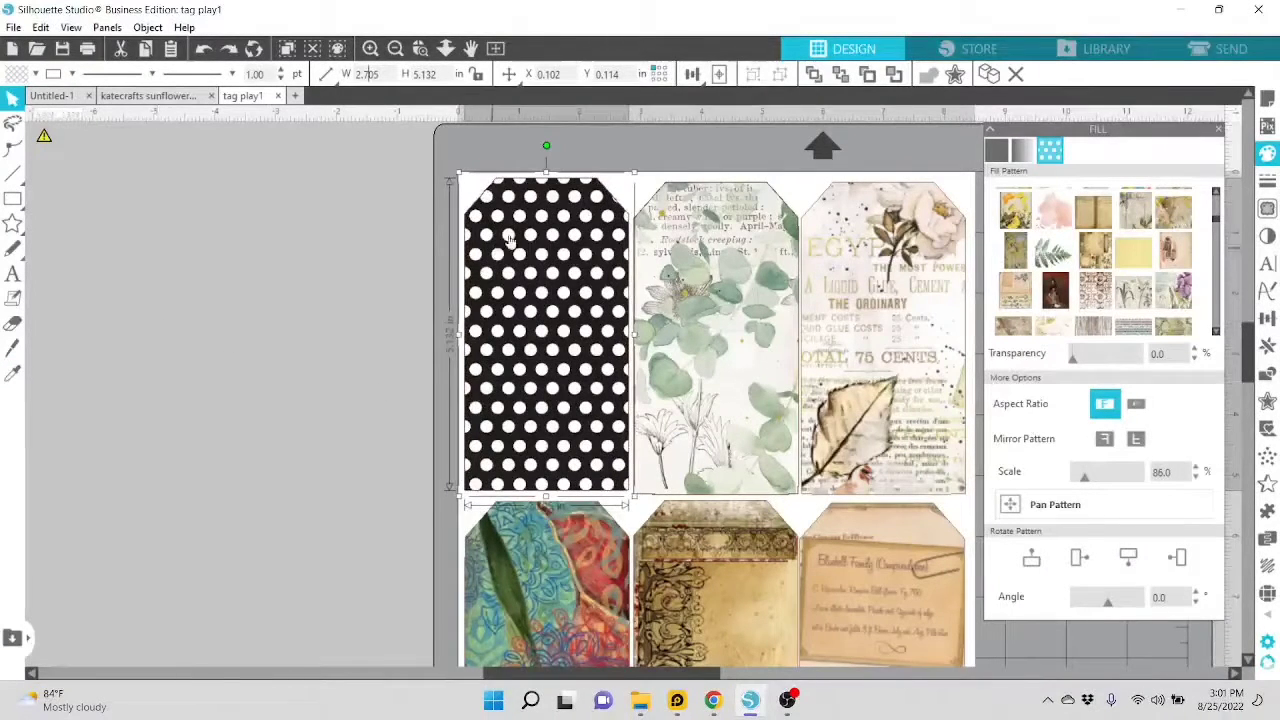
Move the polka-dot tag to about X 0.075, Y 0.210 in and remove its pattern by applying the transparent fill.
left_click_drag(538, 262, 540, 268)
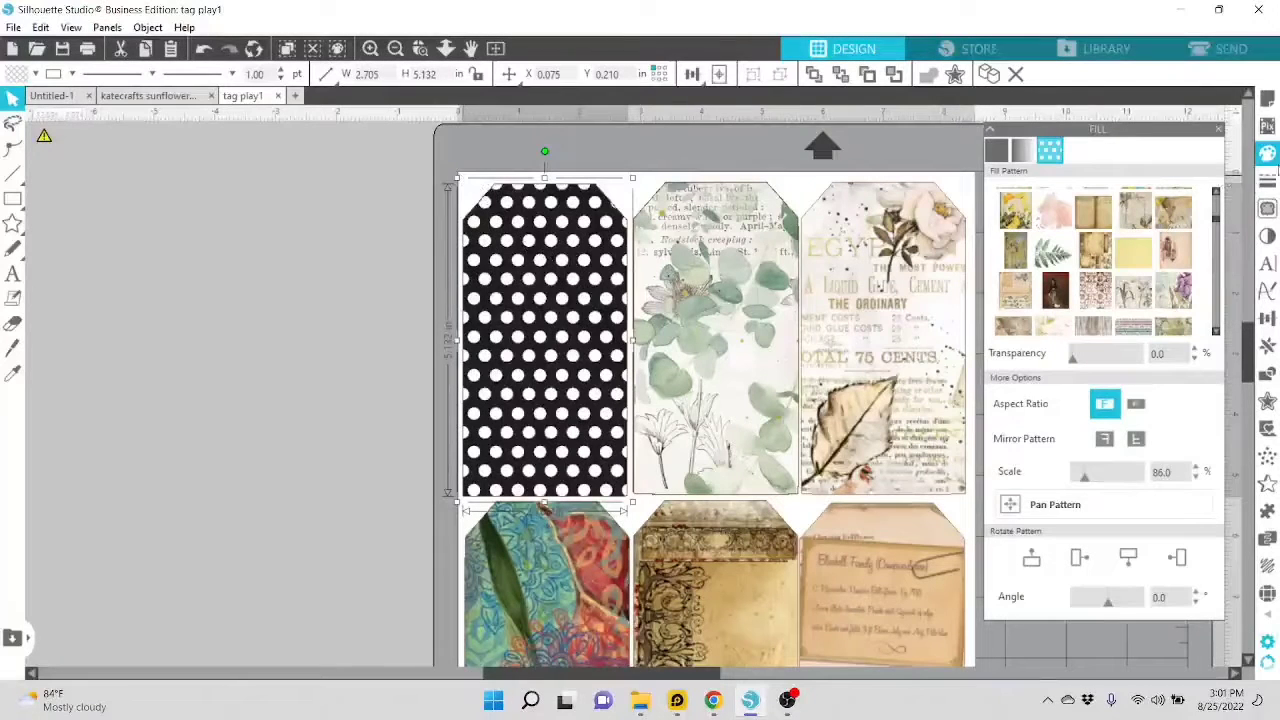
left_click(1267, 154)
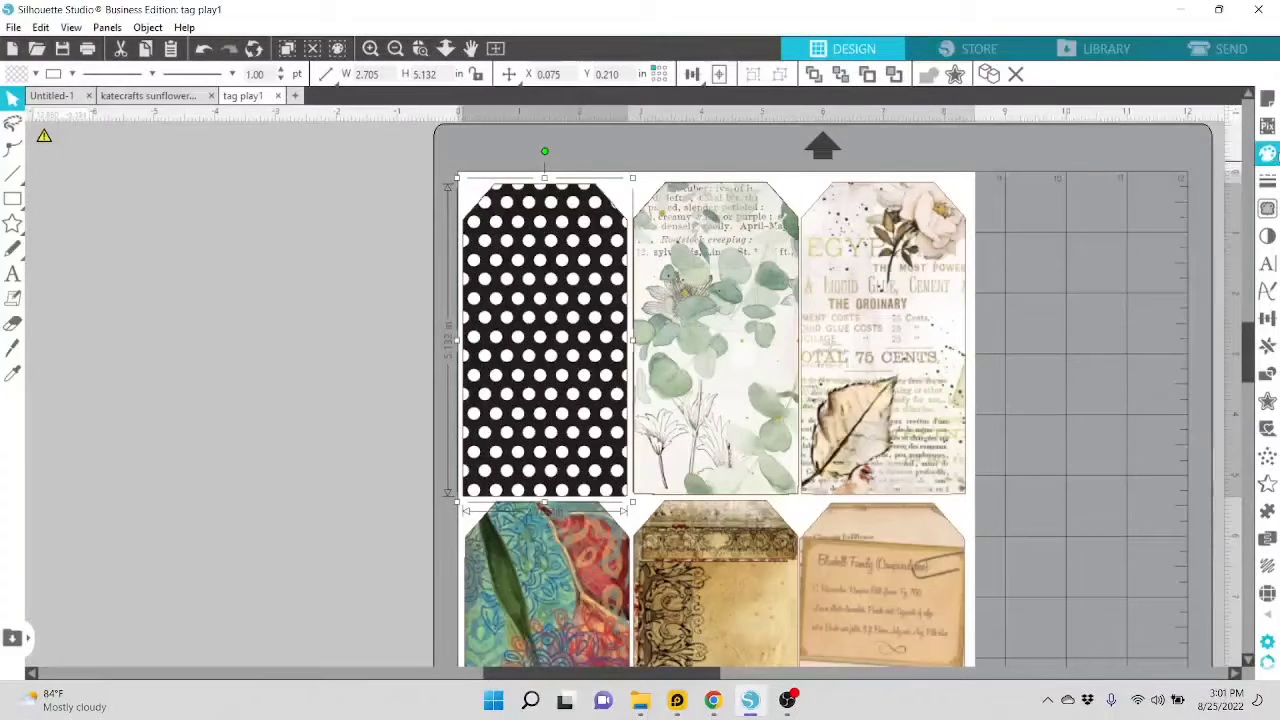
left_click(1267, 154)
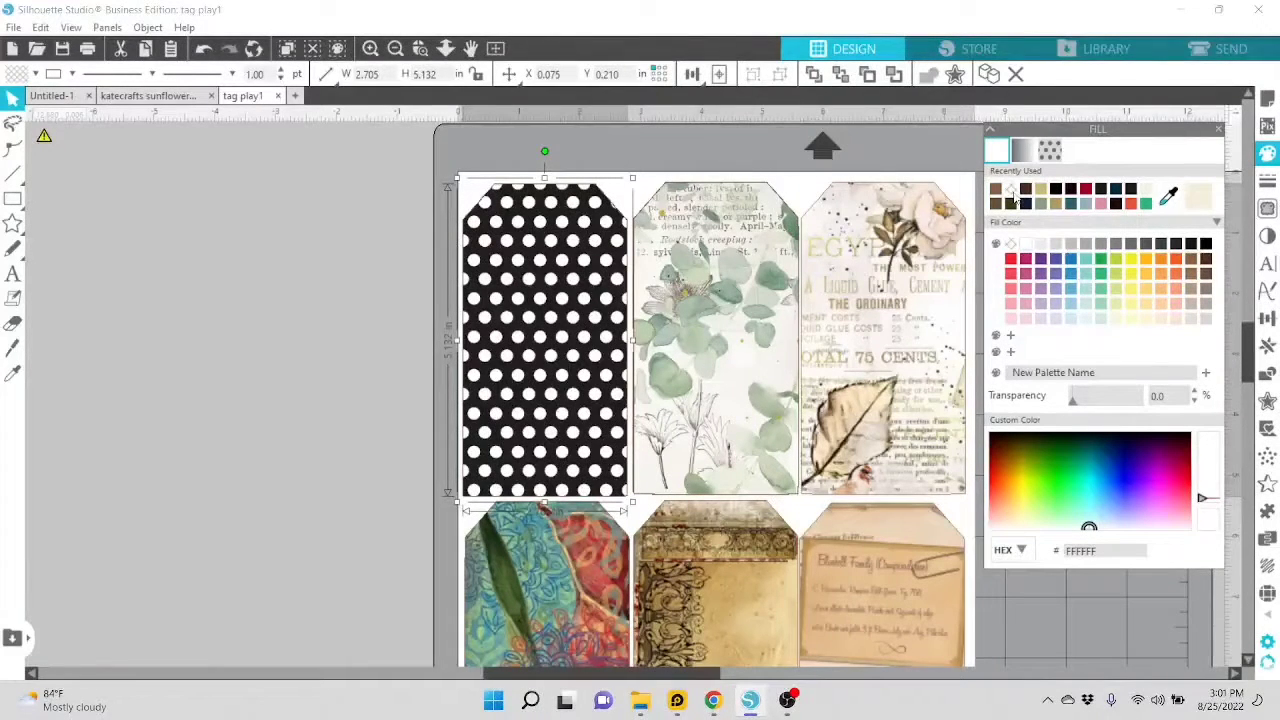
left_click(1013, 197)
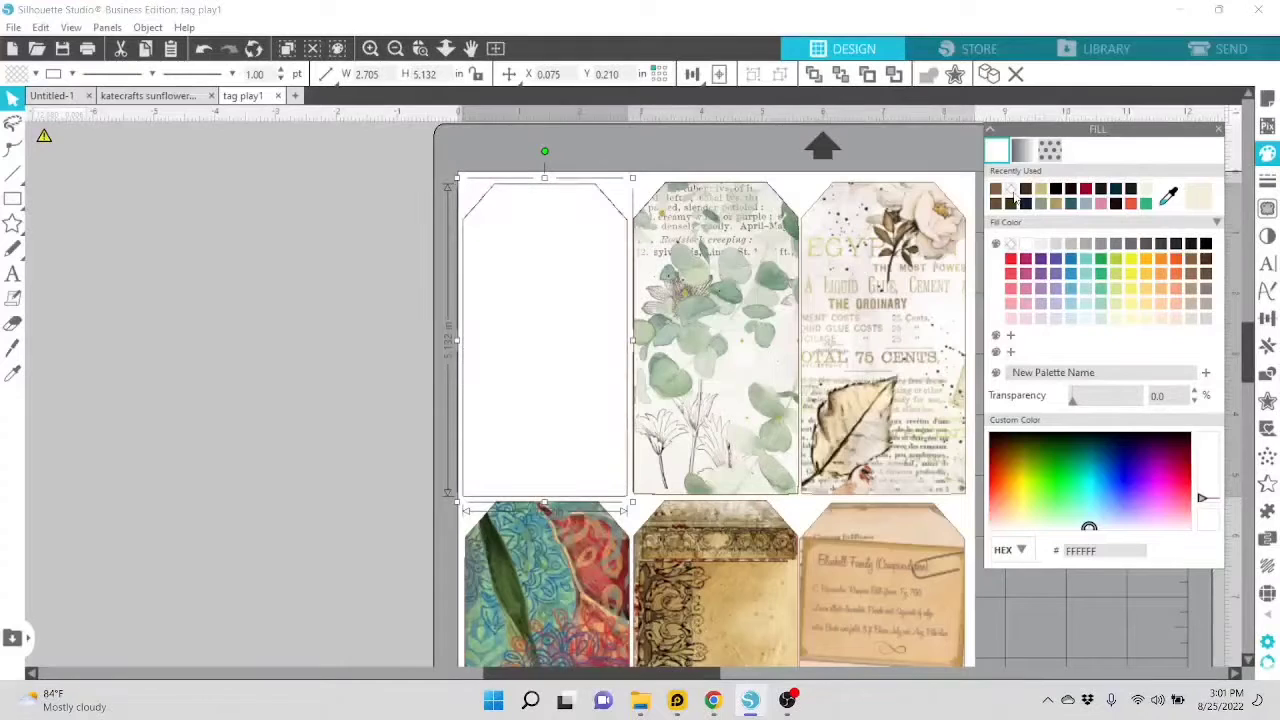
Clear the pattern fills of the other five tags in both rows with the transparent fill color.
left_click(748, 291)
left_click(930, 257)
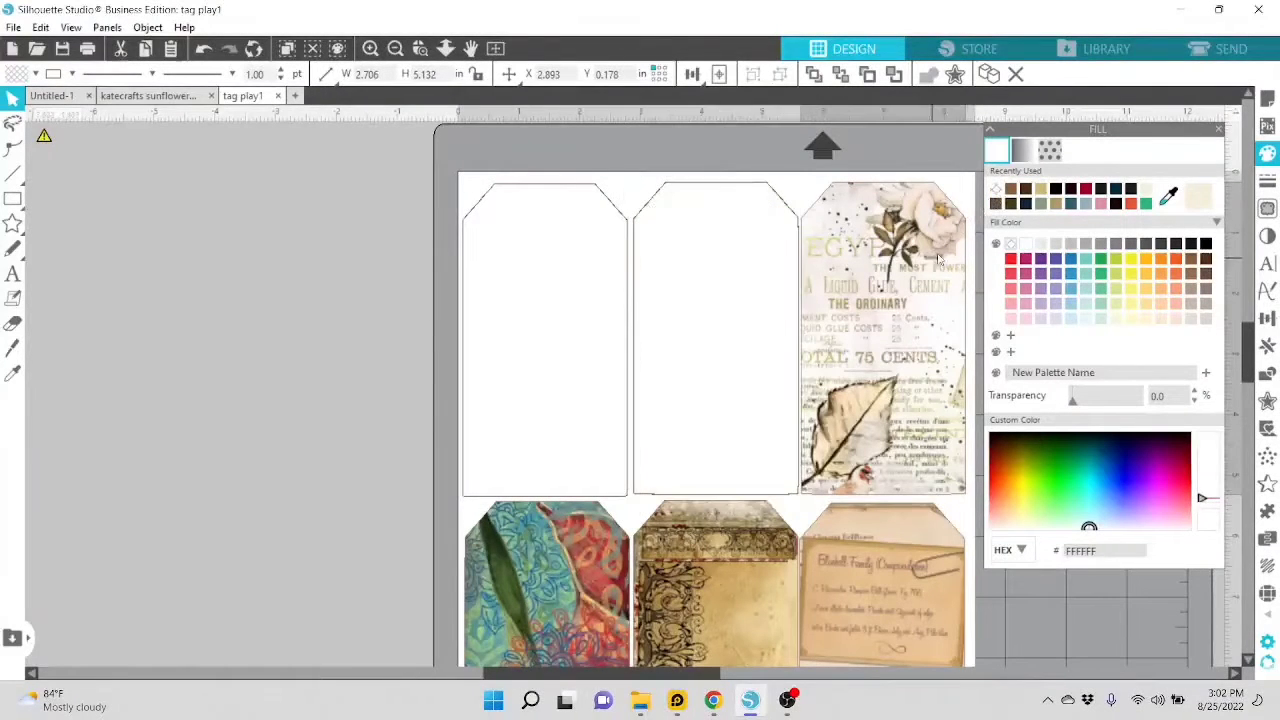
left_click(996, 189)
left_click(909, 575)
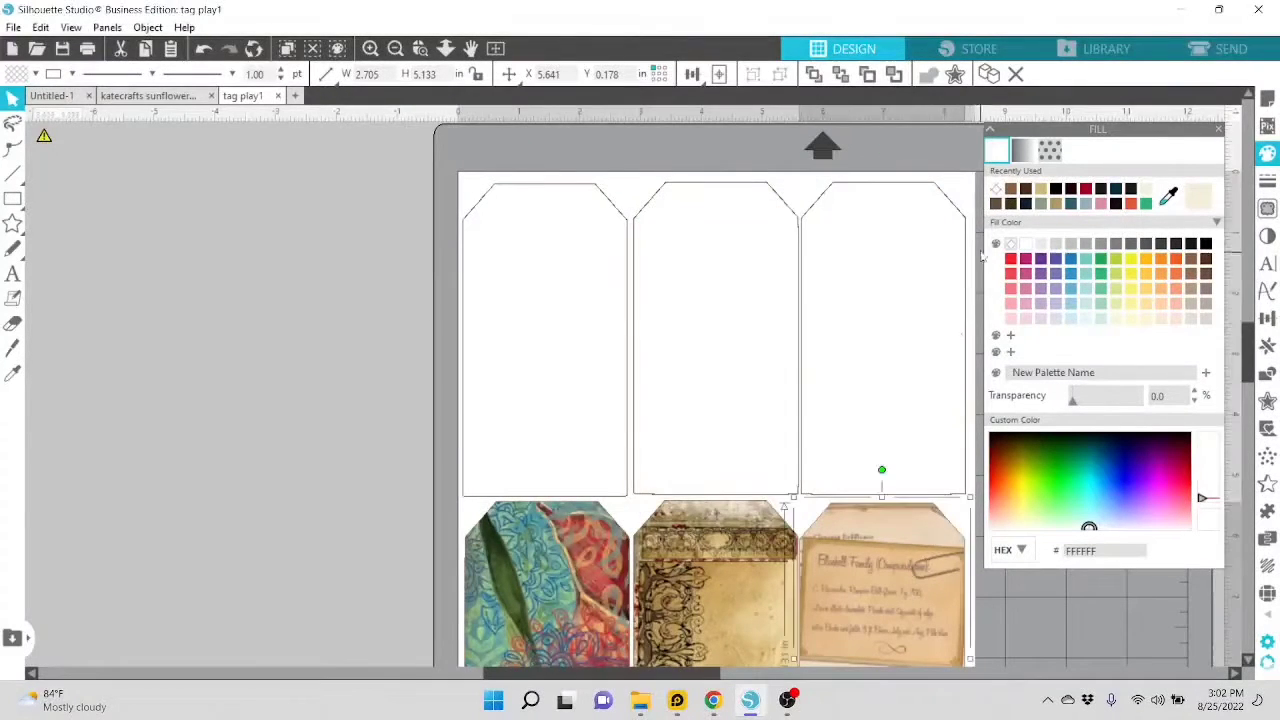
left_click(996, 189)
left_click(743, 560)
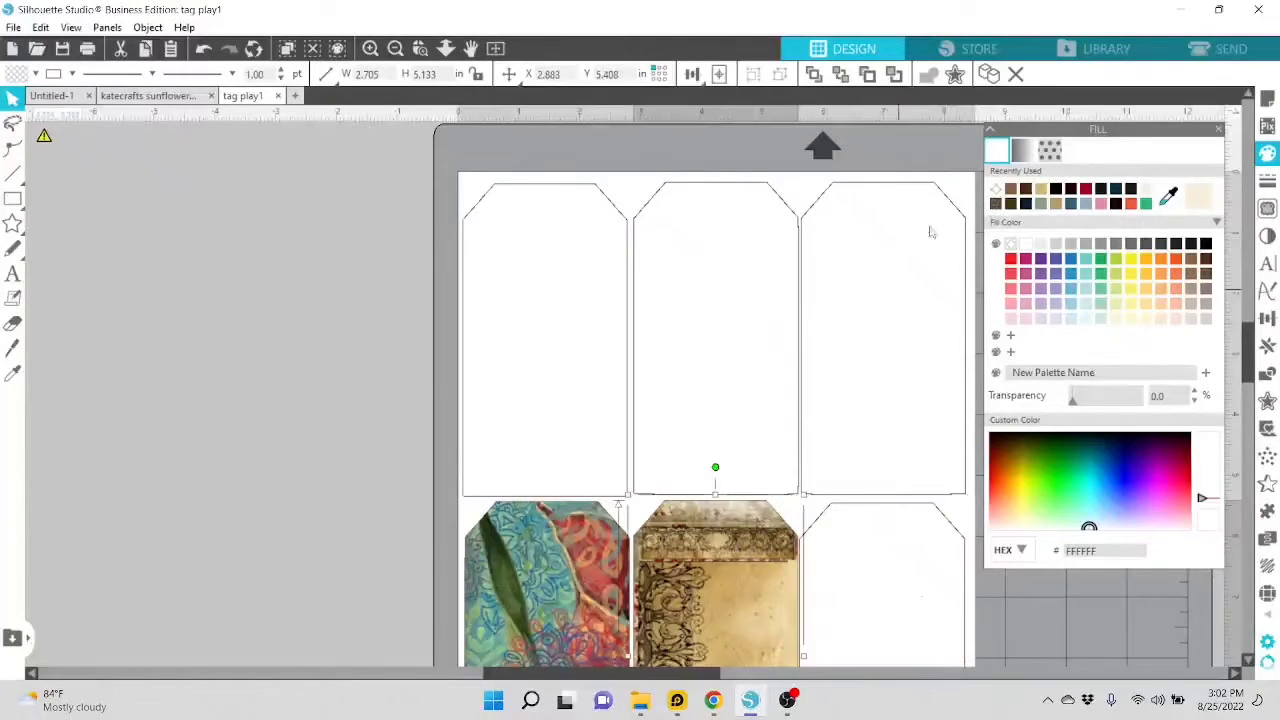
left_click(996, 189)
left_click(589, 569)
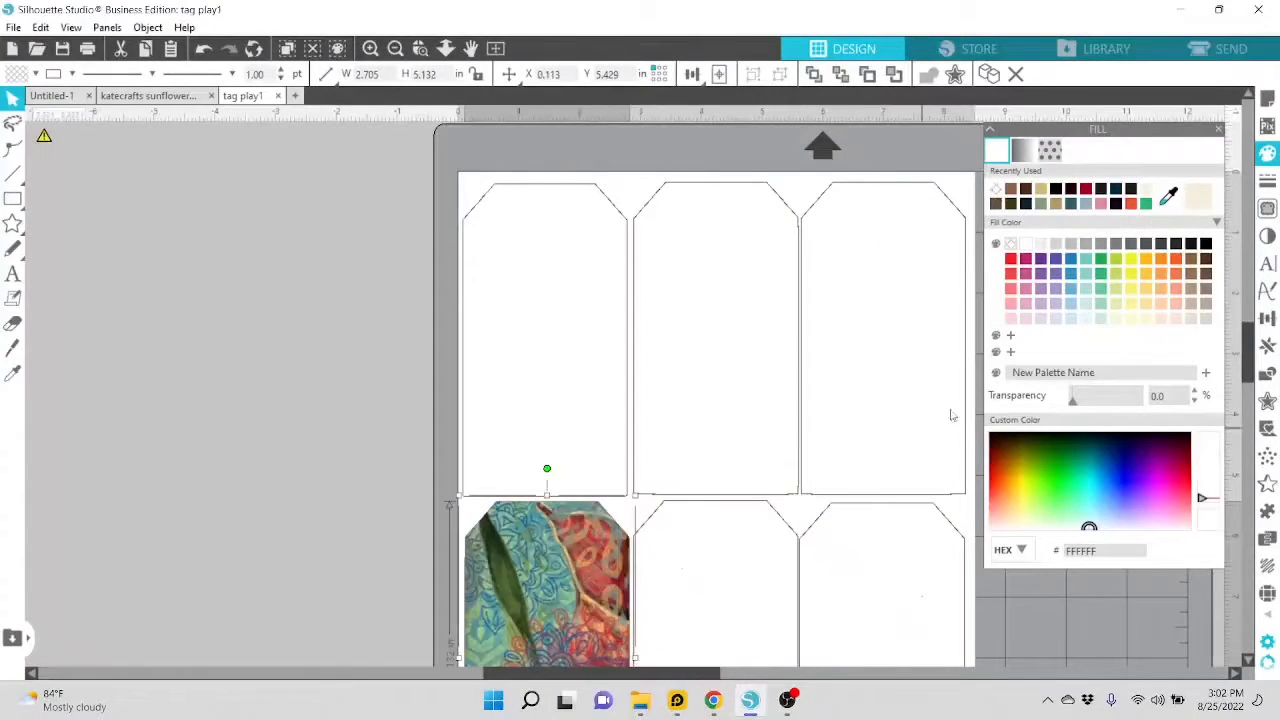
left_click(996, 189)
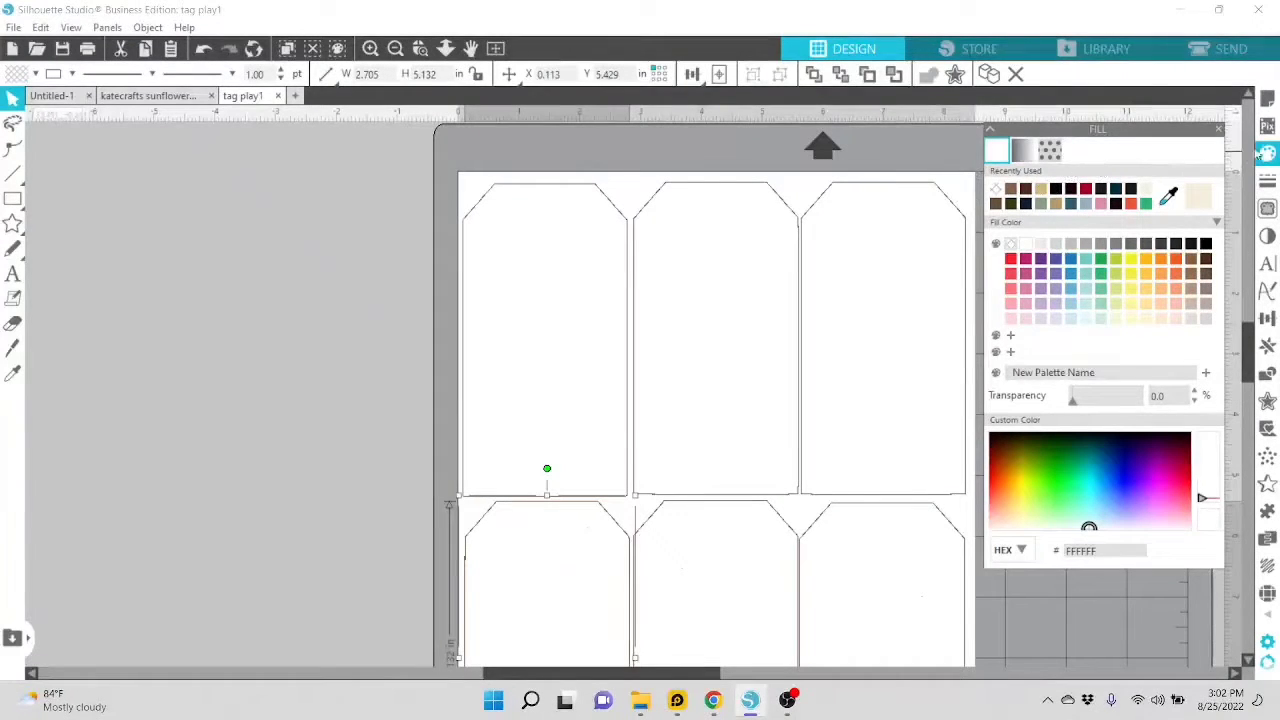
Fill the first tag in the upper row with the black-and-white horizontal stripe pattern.
left_click(1049, 153)
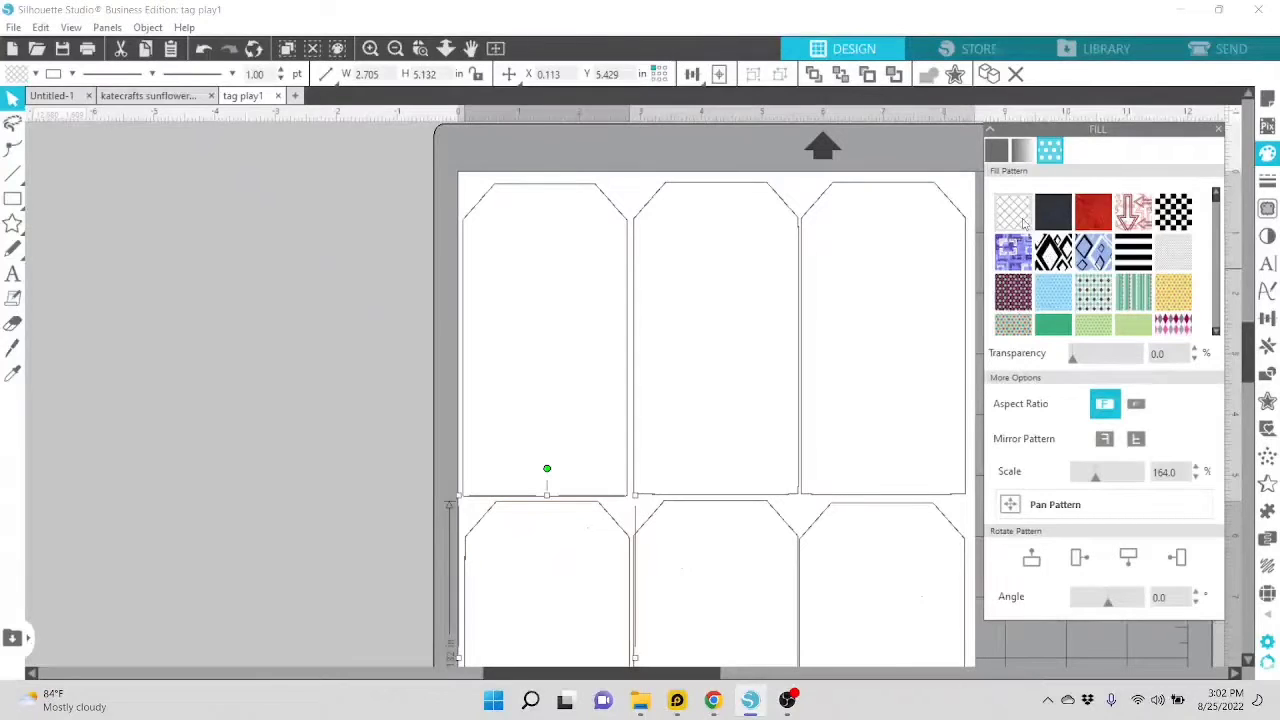
left_click(610, 214)
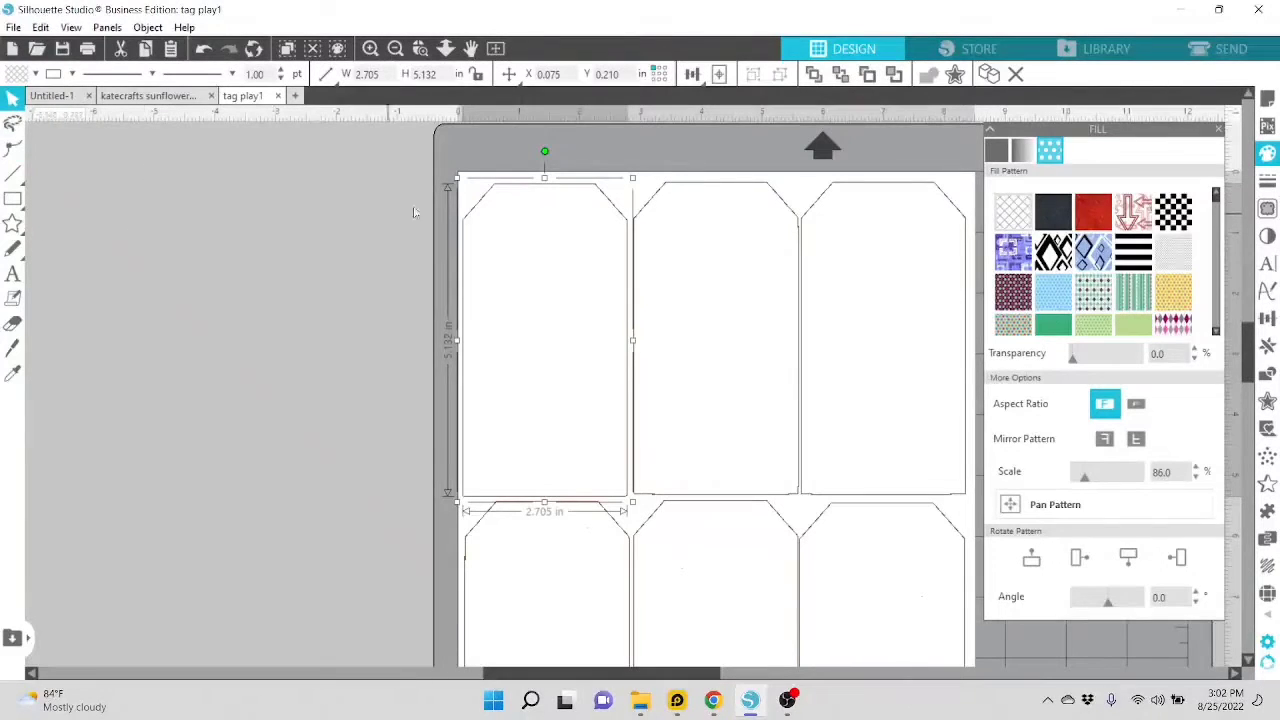
left_click(488, 207)
left_click(480, 207)
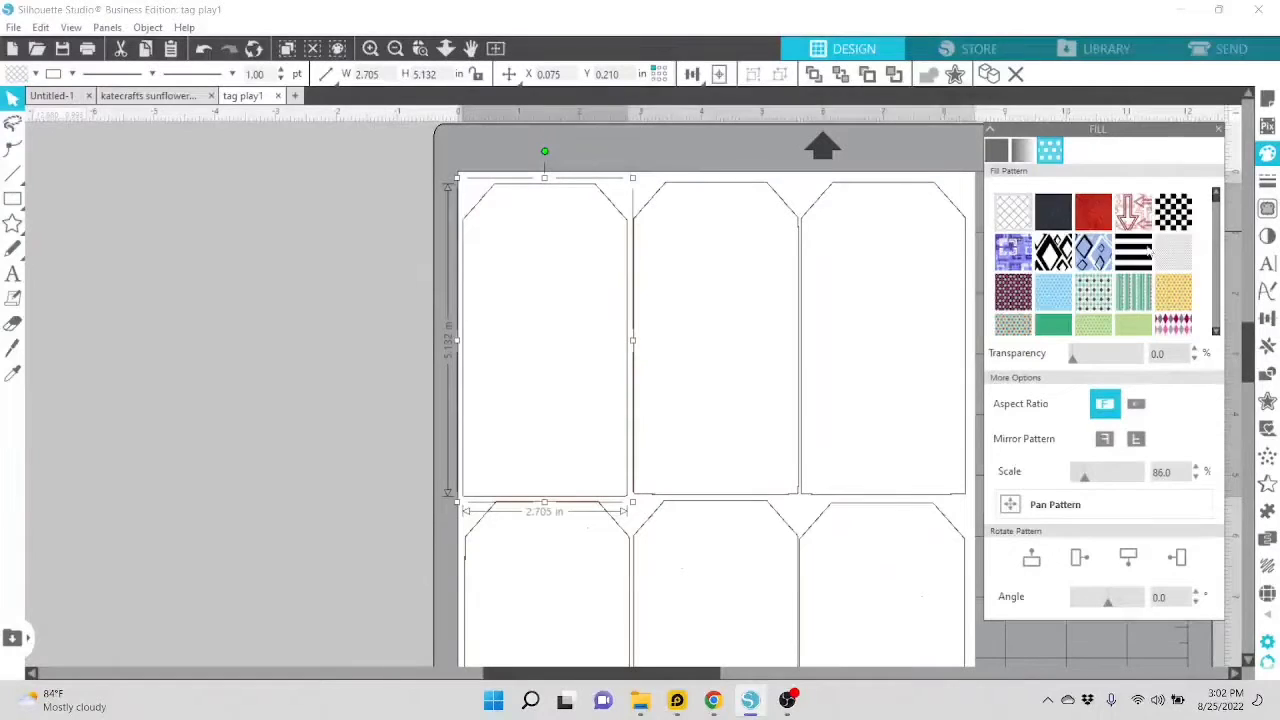
left_click(508, 349)
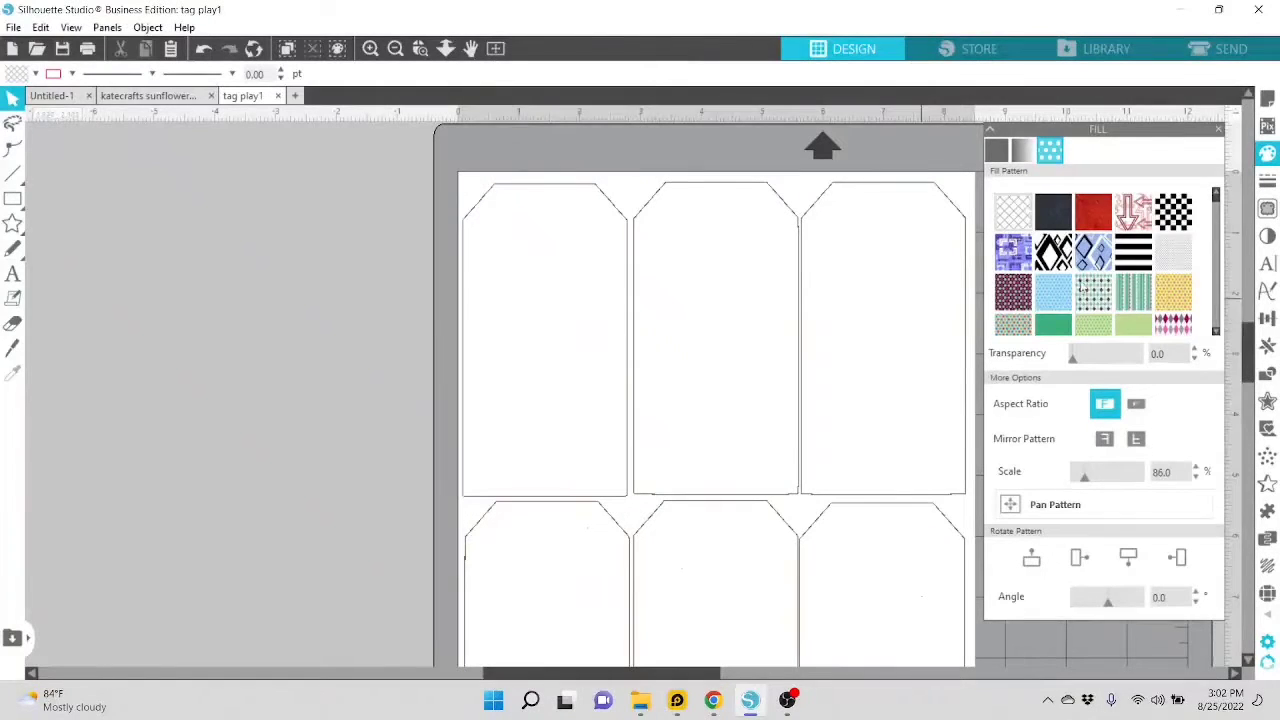
left_click(497, 194)
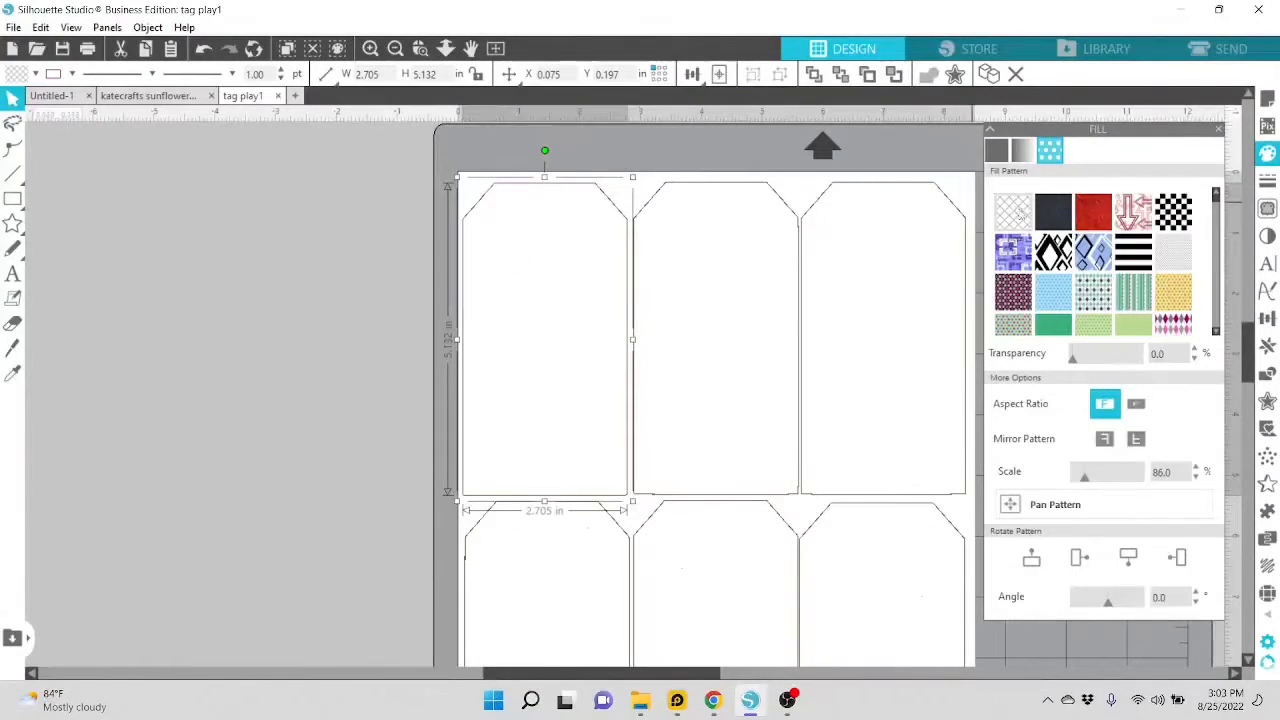
left_click(1133, 255)
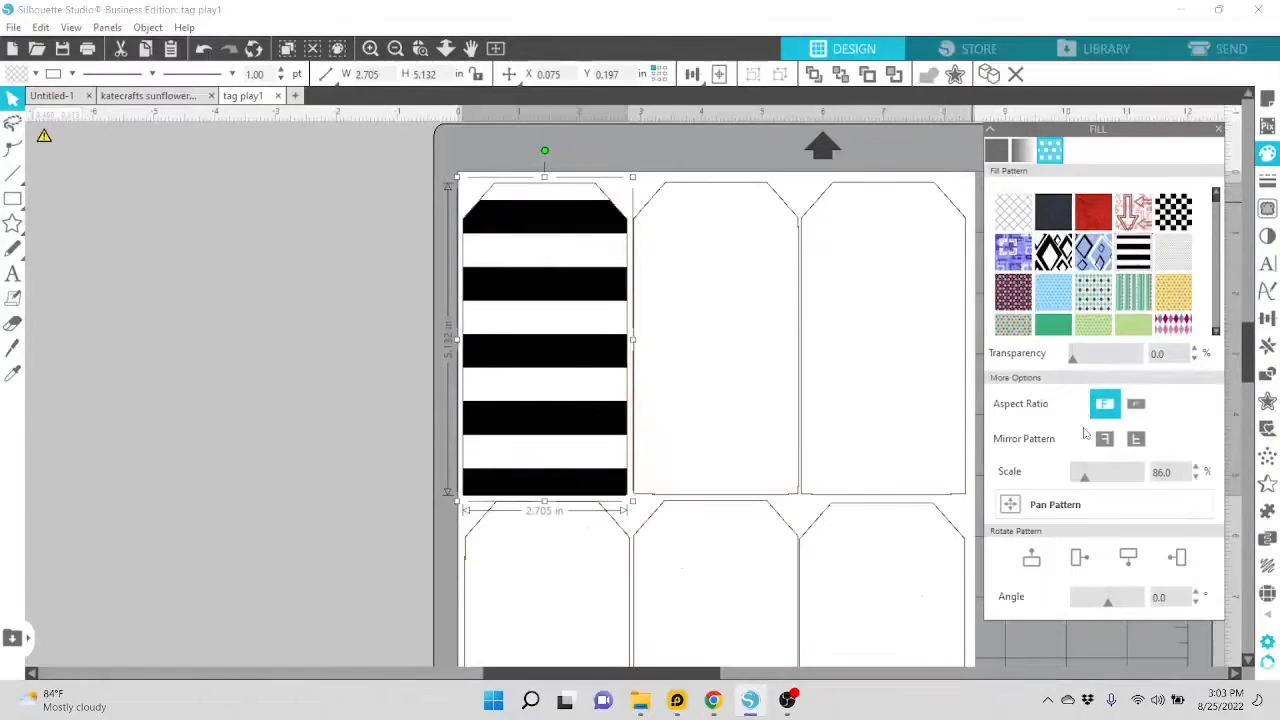
Adjust the stripe fill to a scale of 26% and a pattern angle of -30 degrees.
left_click_drag(1085, 481, 1078, 482)
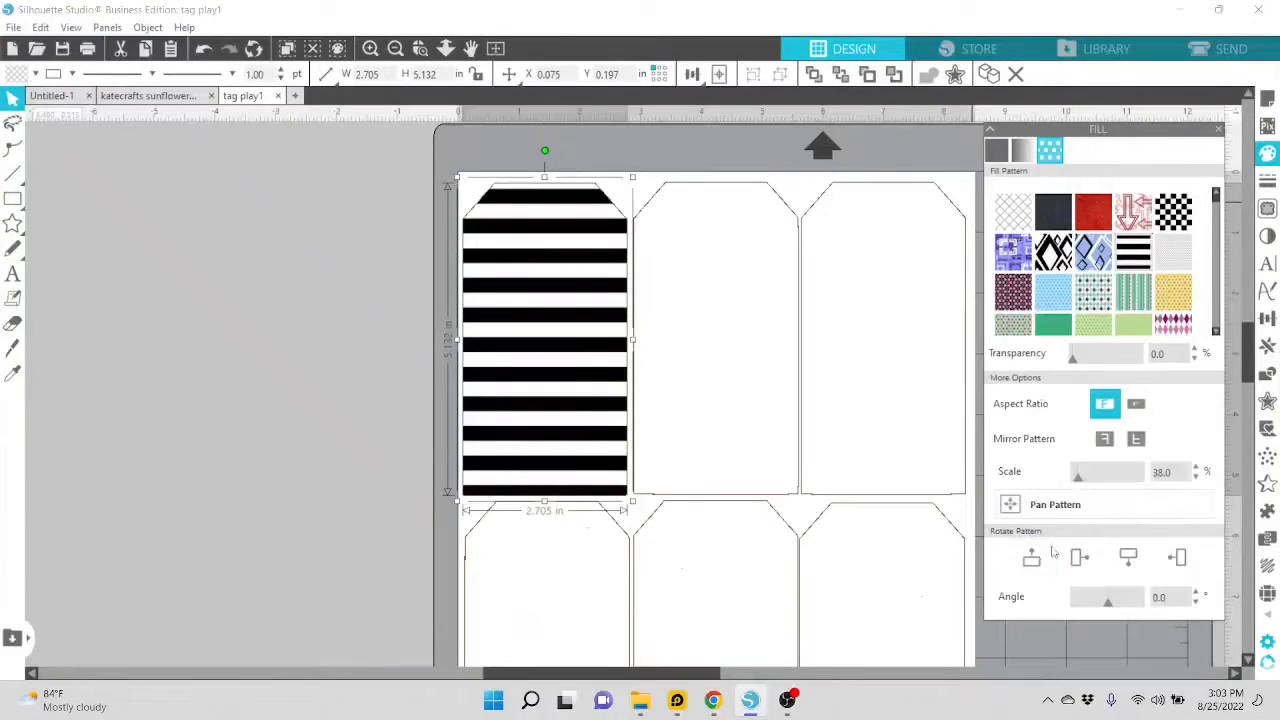
left_click(1006, 504)
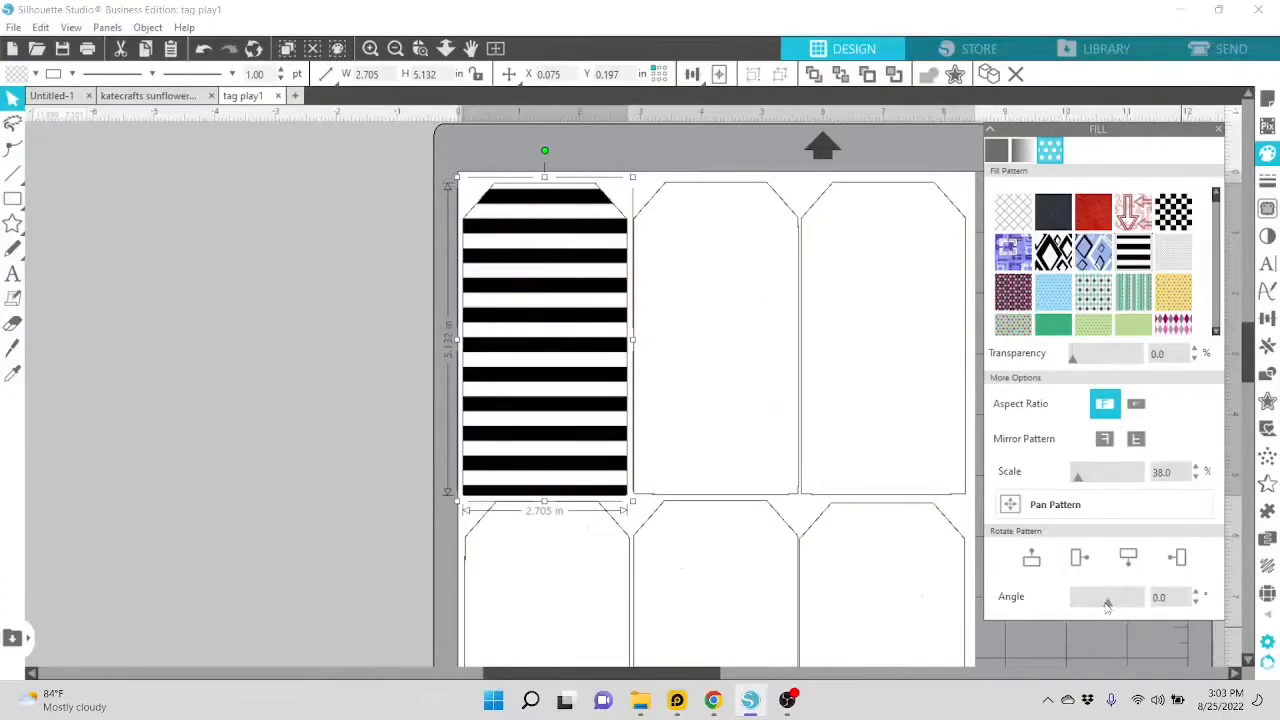
left_click_drag(1107, 605, 1118, 605)
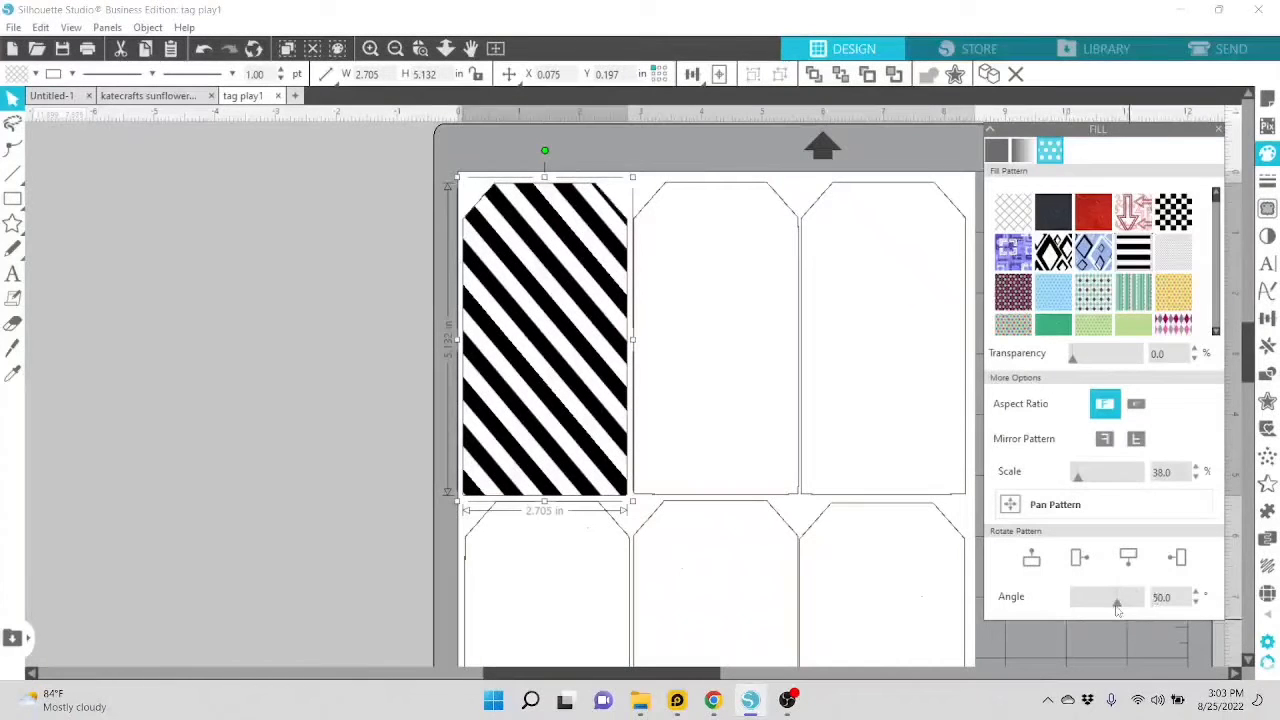
left_click_drag(1117, 605, 1104, 616)
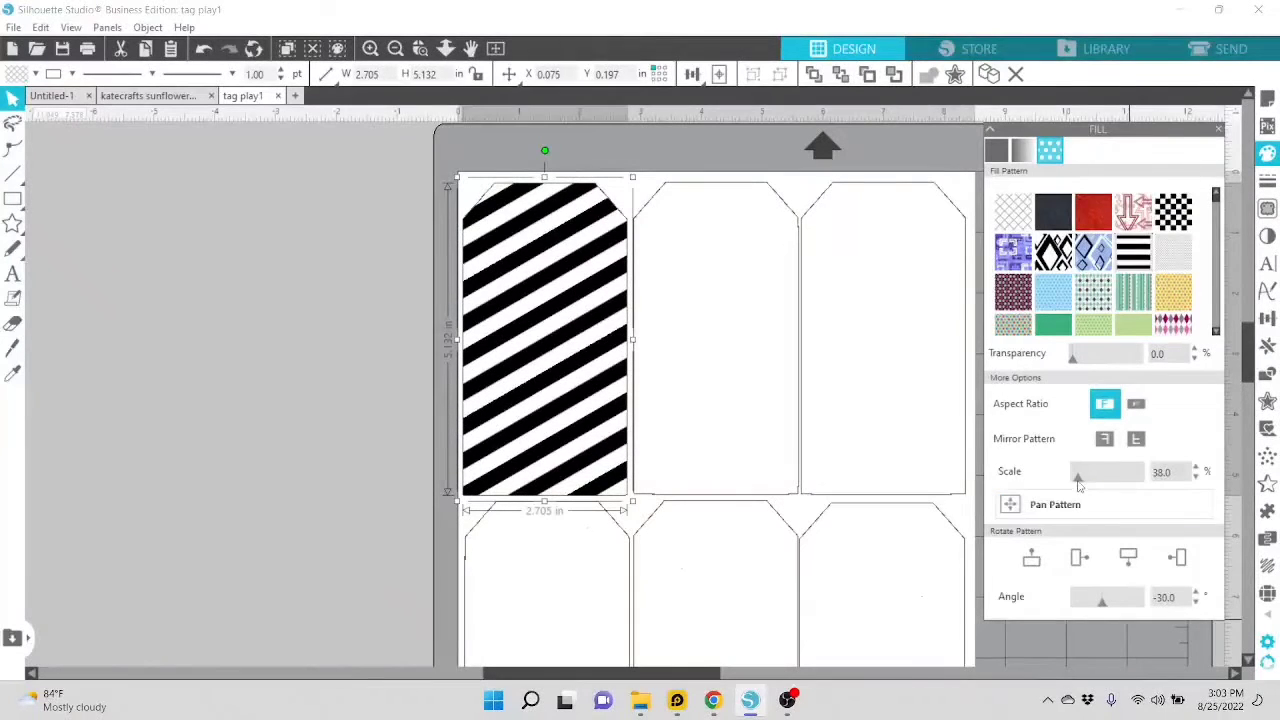
left_click_drag(1079, 477, 1076, 477)
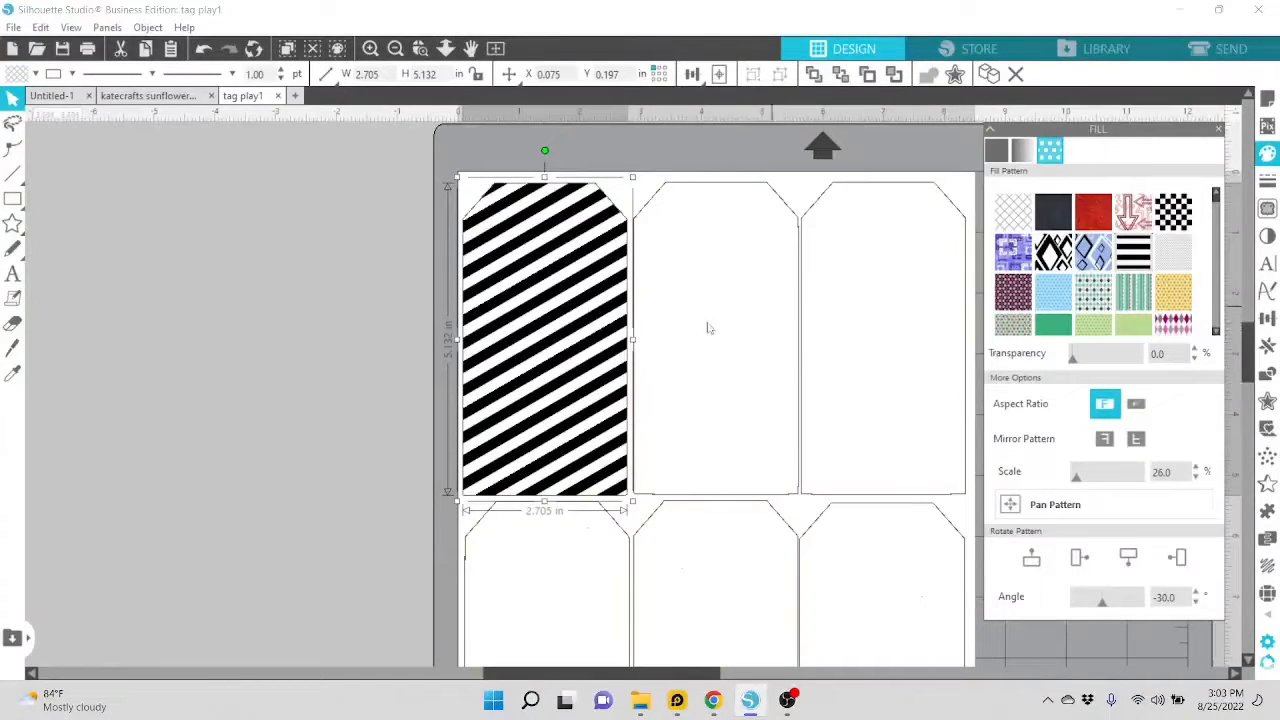
Fill the middle tag in the upper row with the first floral newsprint pattern from My Papers.
left_click(651, 196)
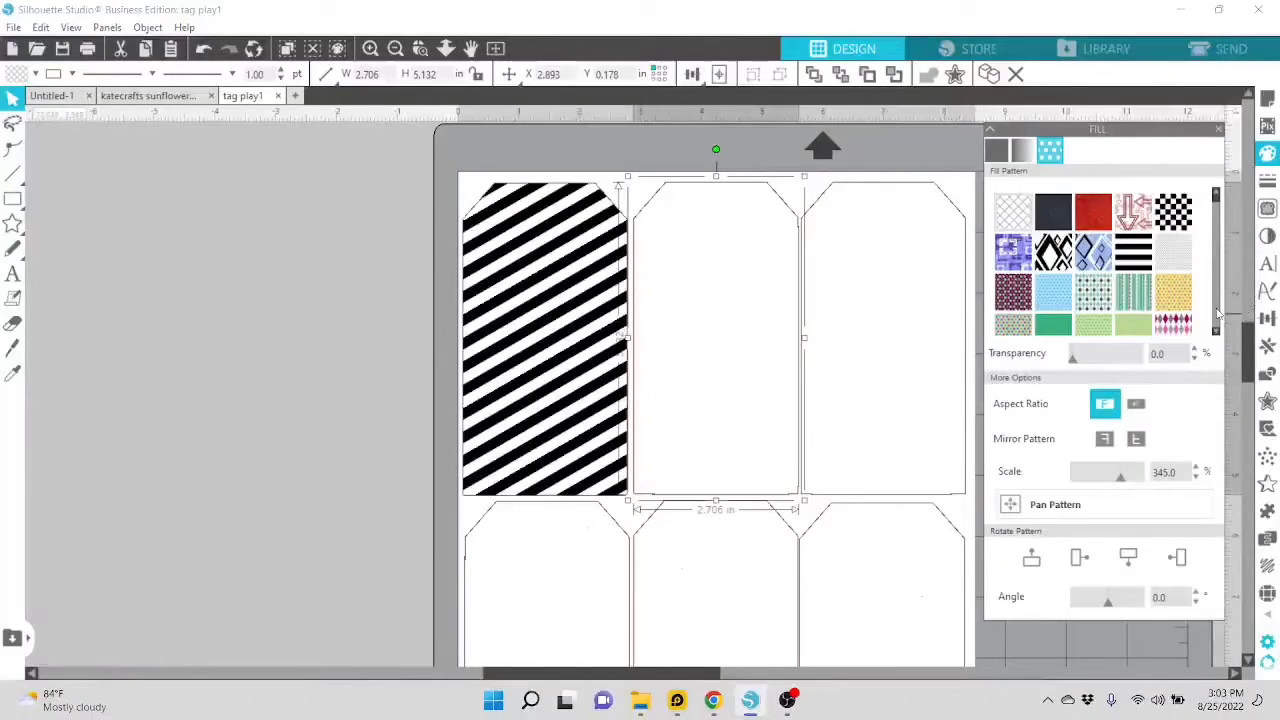
scroll(1218, 314, "down", 4)
scroll(1218, 314, "down", 3)
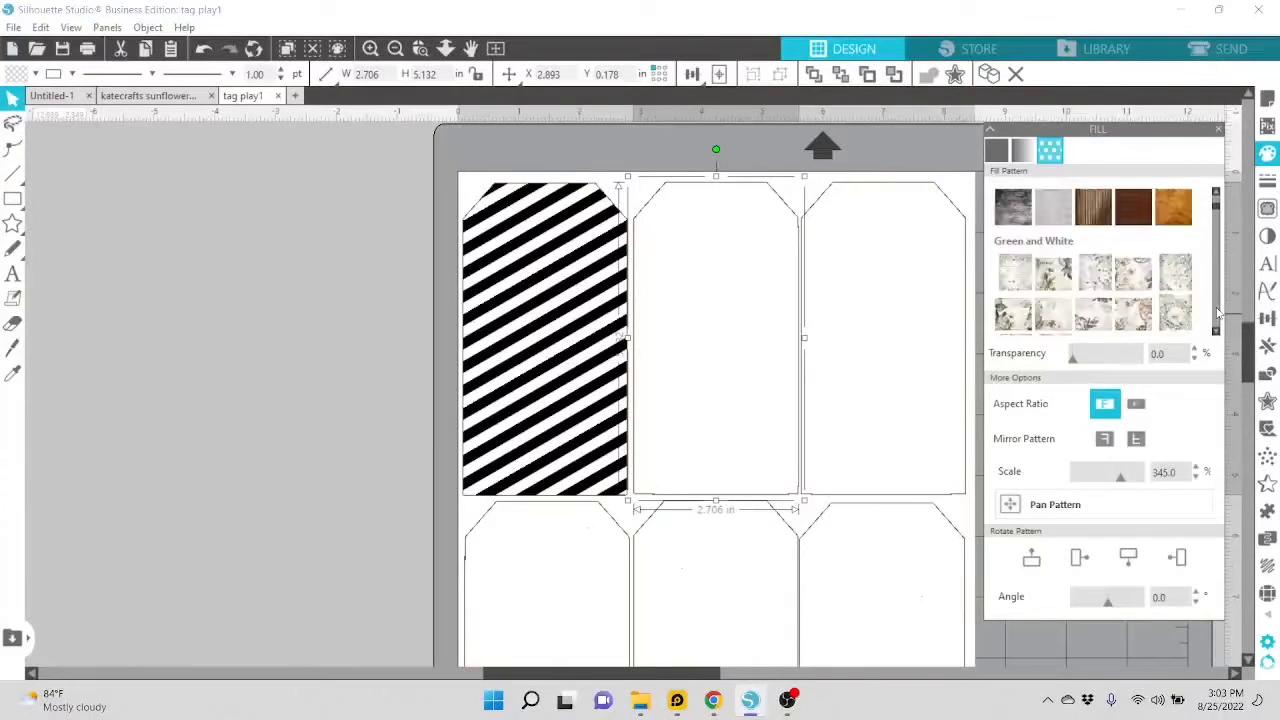
scroll(1218, 314, "down", 3)
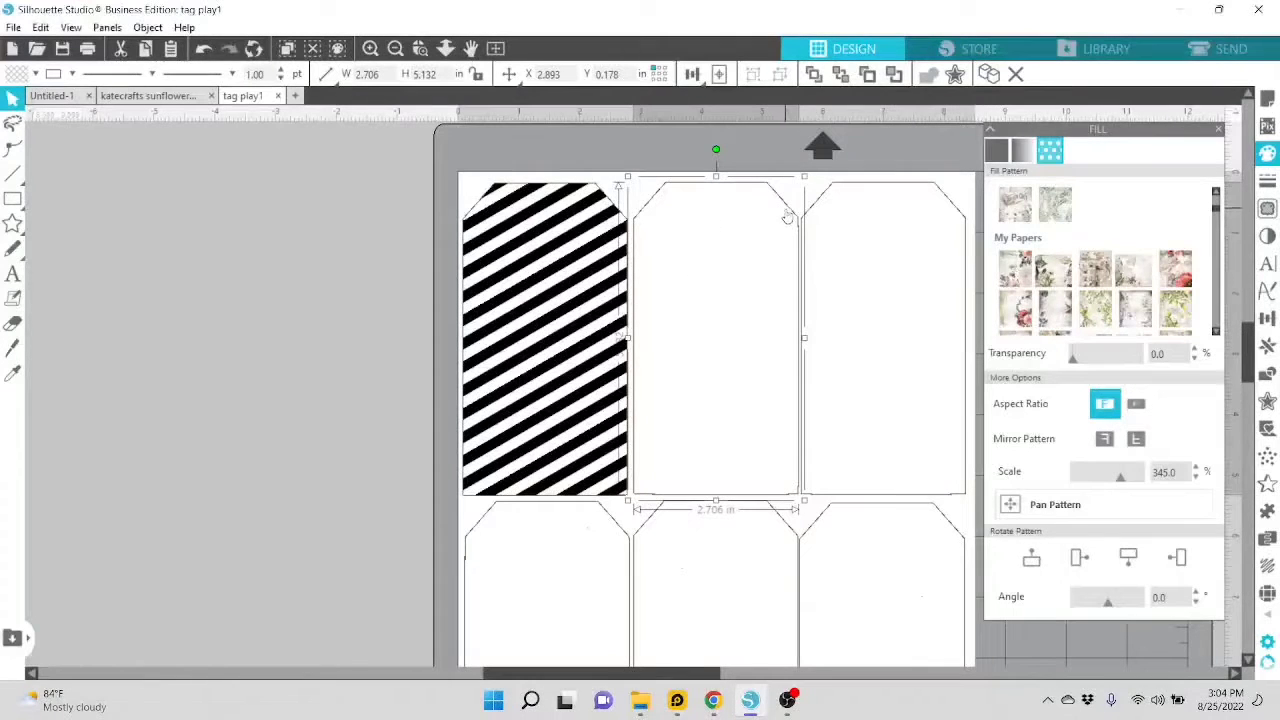
left_click(1025, 285)
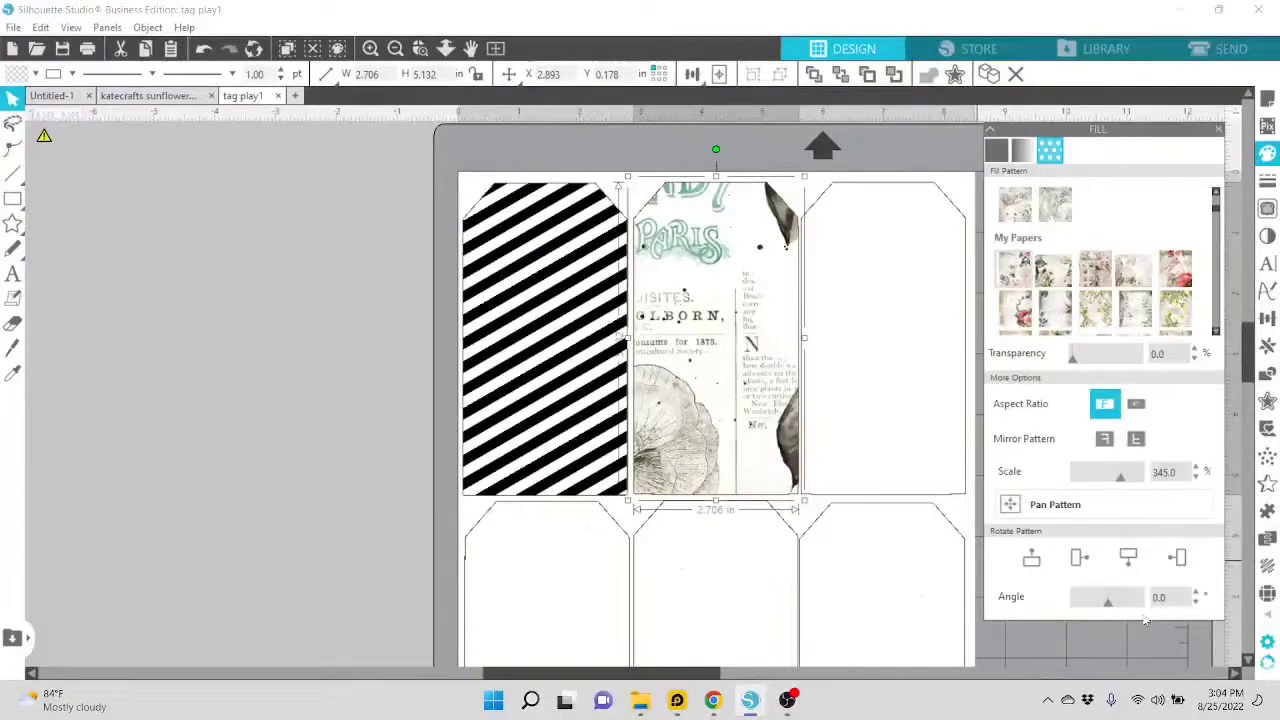
Pan the floral newsprint pattern inside the middle upper tag so the large pink rose covers its upper half.
left_click(1014, 505)
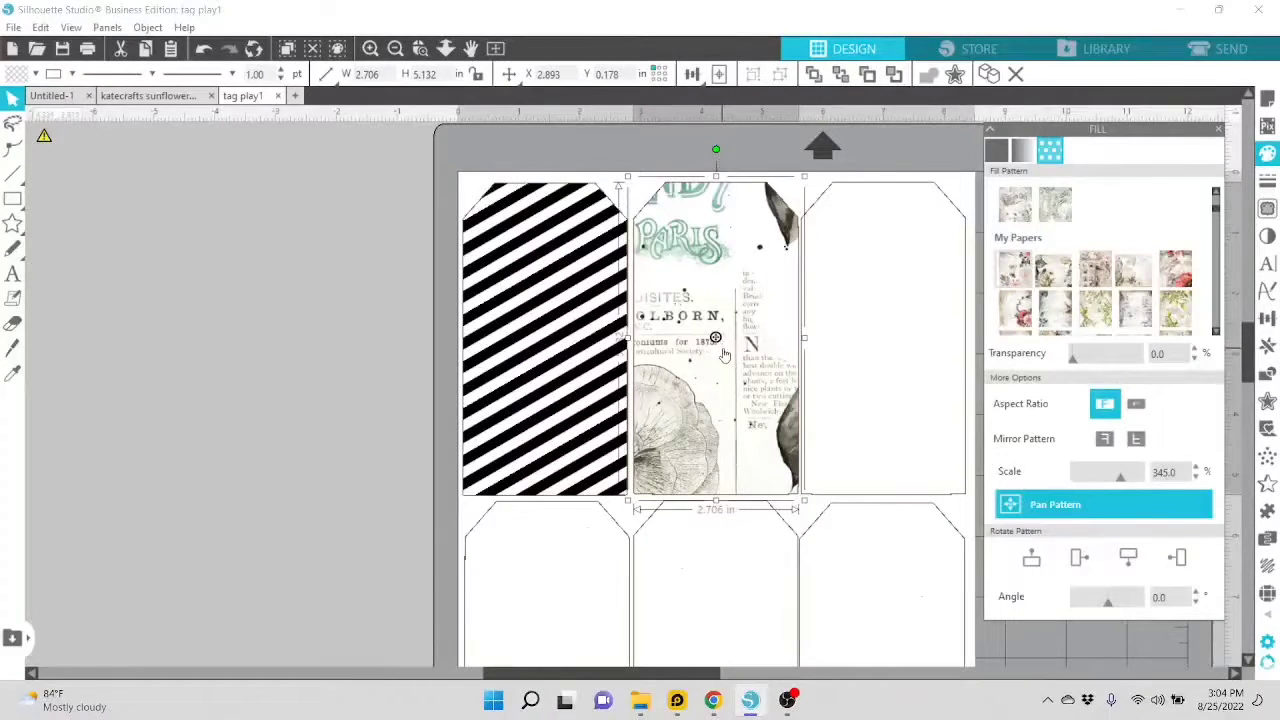
mouse_move(724, 355)
left_mouse_down()
mouse_move(703, 357)
mouse_move(707, 342)
left_mouse_up()
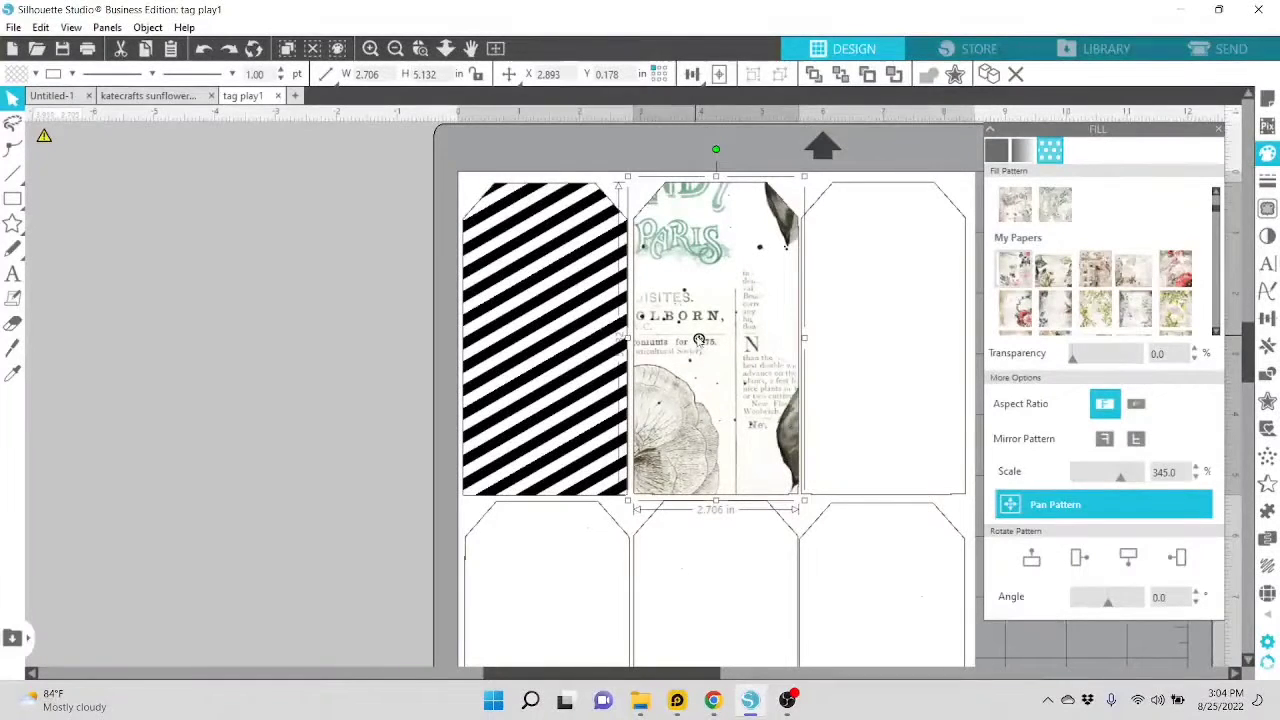
left_click_drag(699, 340, 1218, 490)
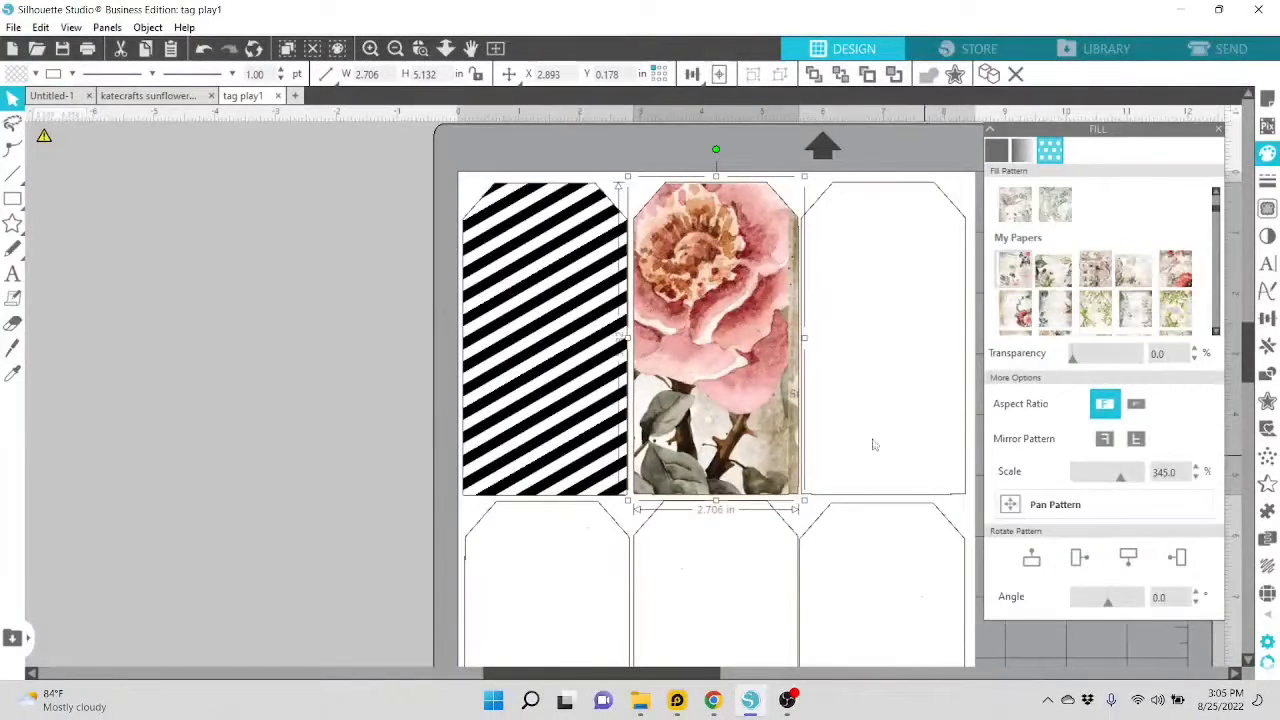
left_click(1047, 515)
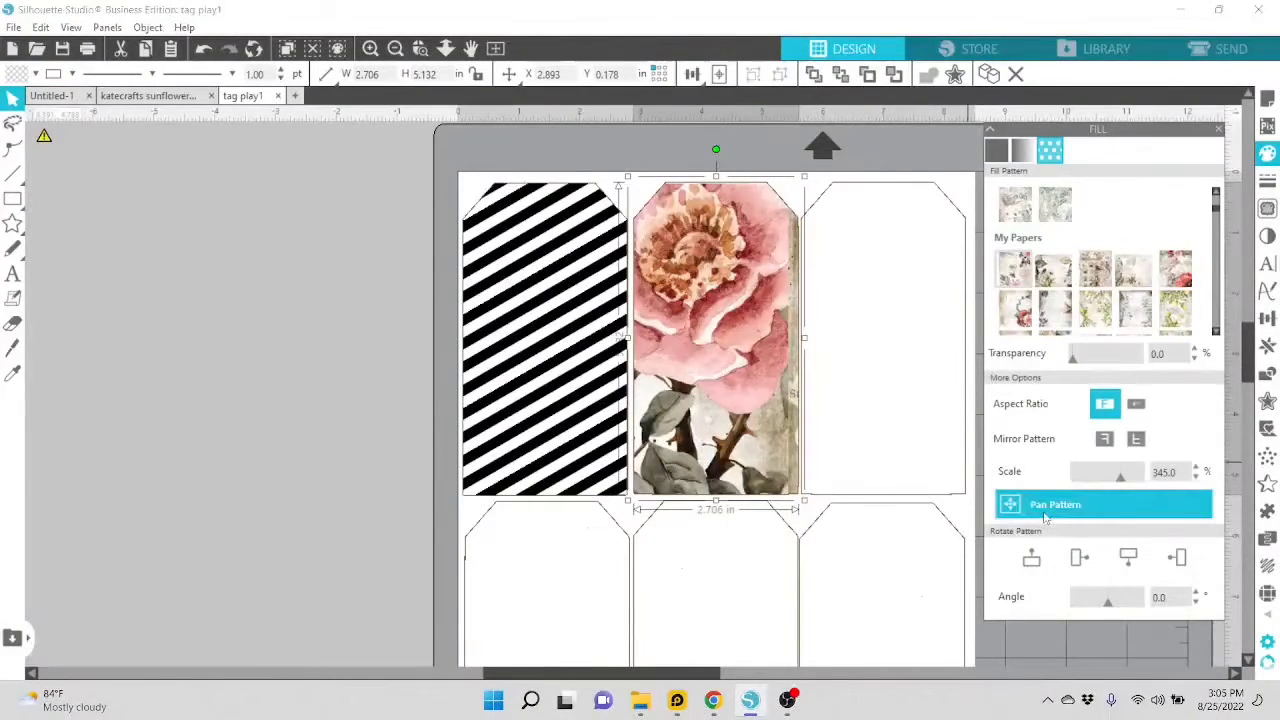
left_click_drag(716, 338, 721, 340)
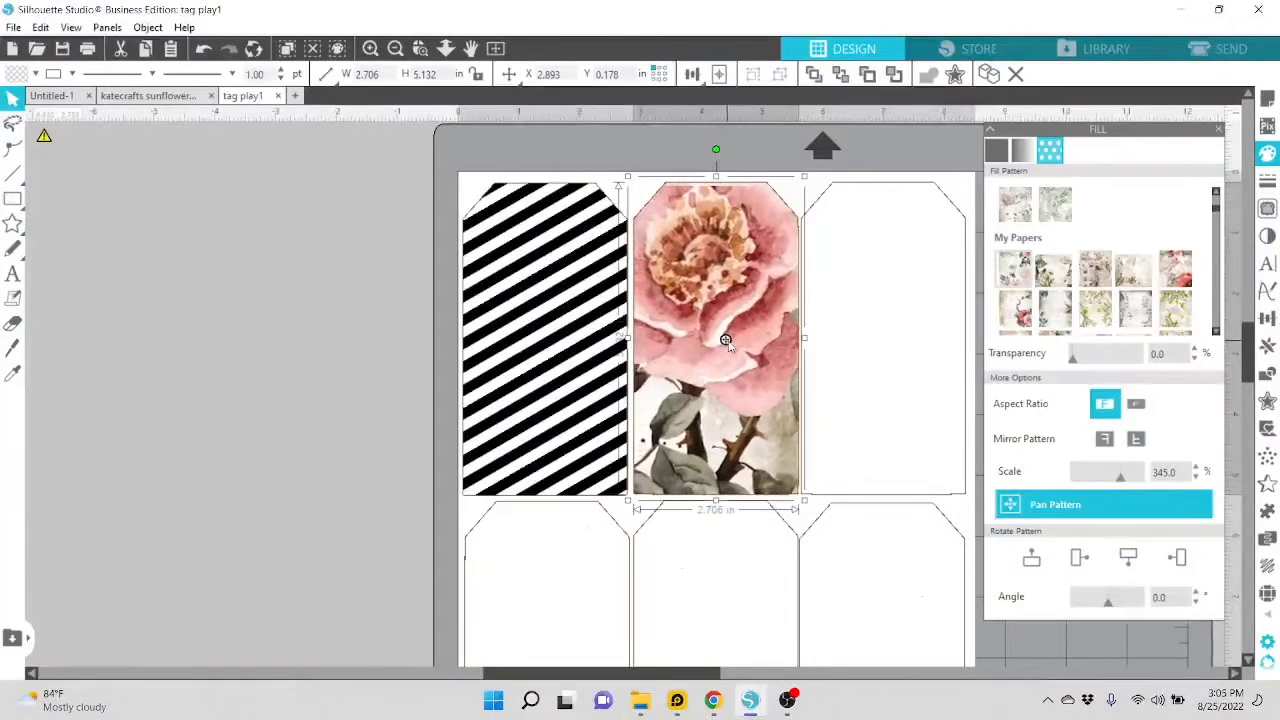
Scale the middle tag's floral fill to 237% and pan it so the rose fills the tag's top with the leaves beneath.
left_click_drag(1130, 486, 1097, 494)
left_click(1088, 497)
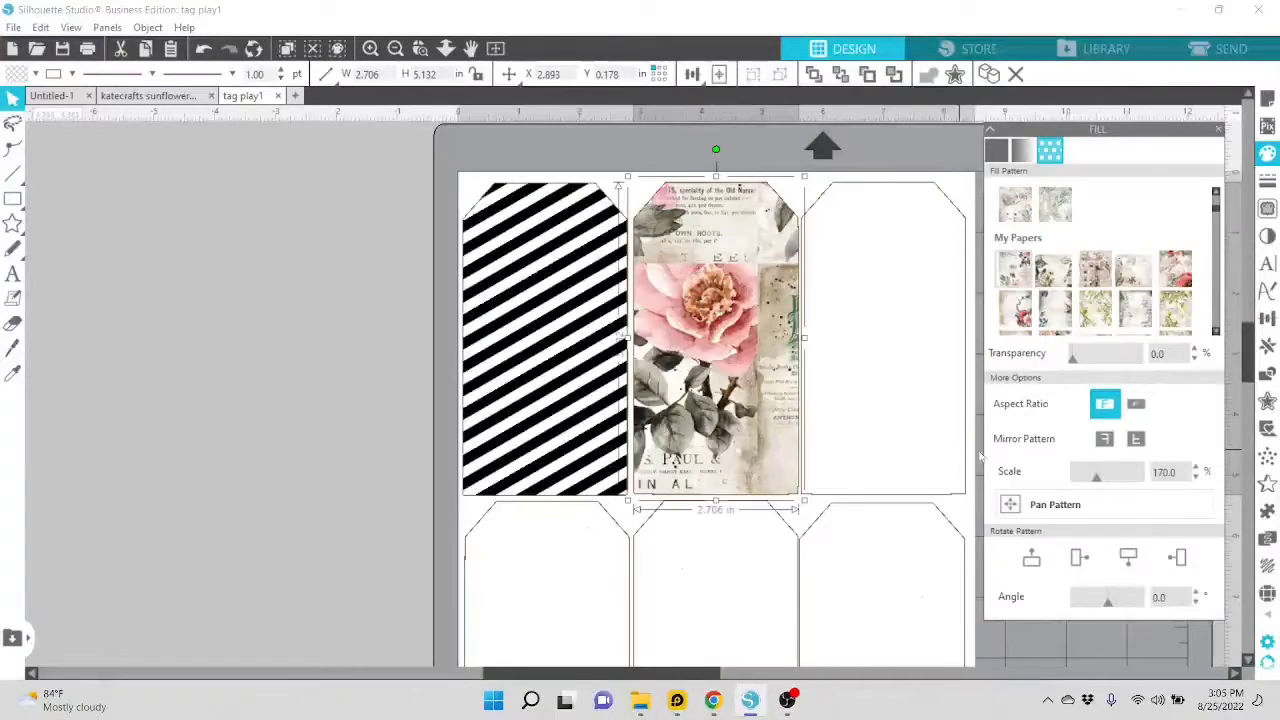
left_click_drag(1096, 481, 1079, 489)
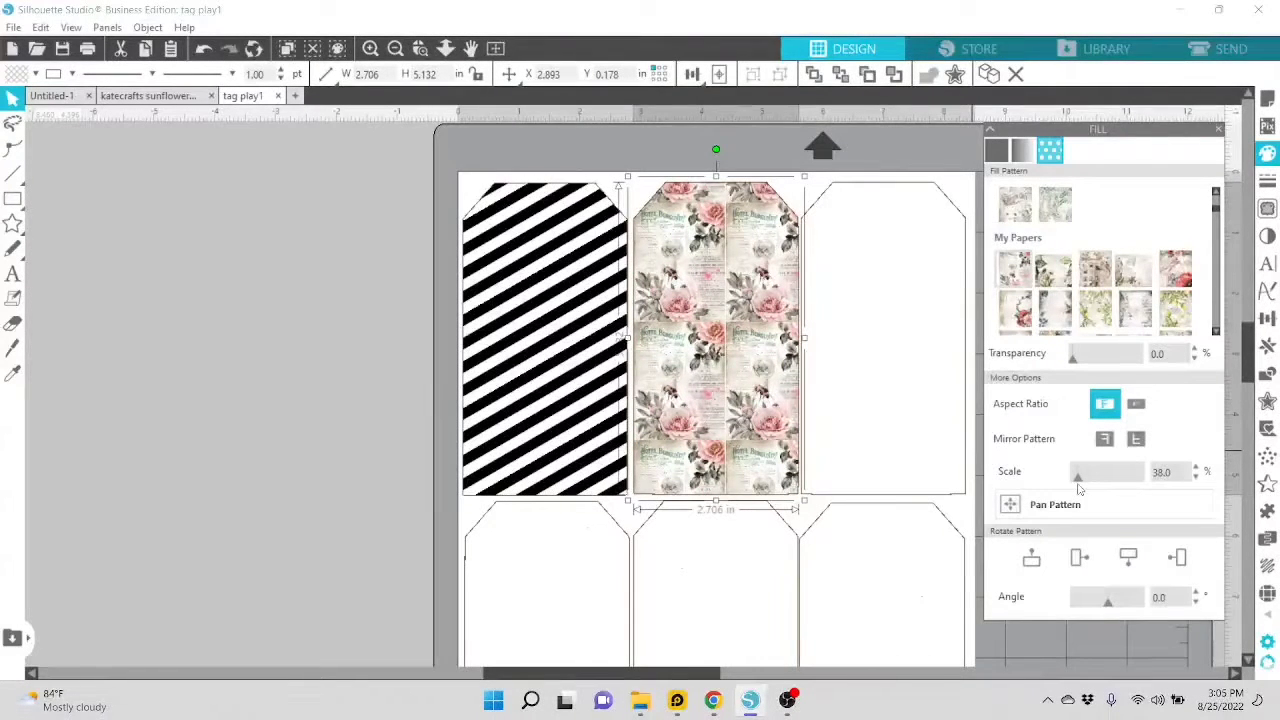
left_click_drag(1079, 489, 1106, 487)
left_click(1050, 505)
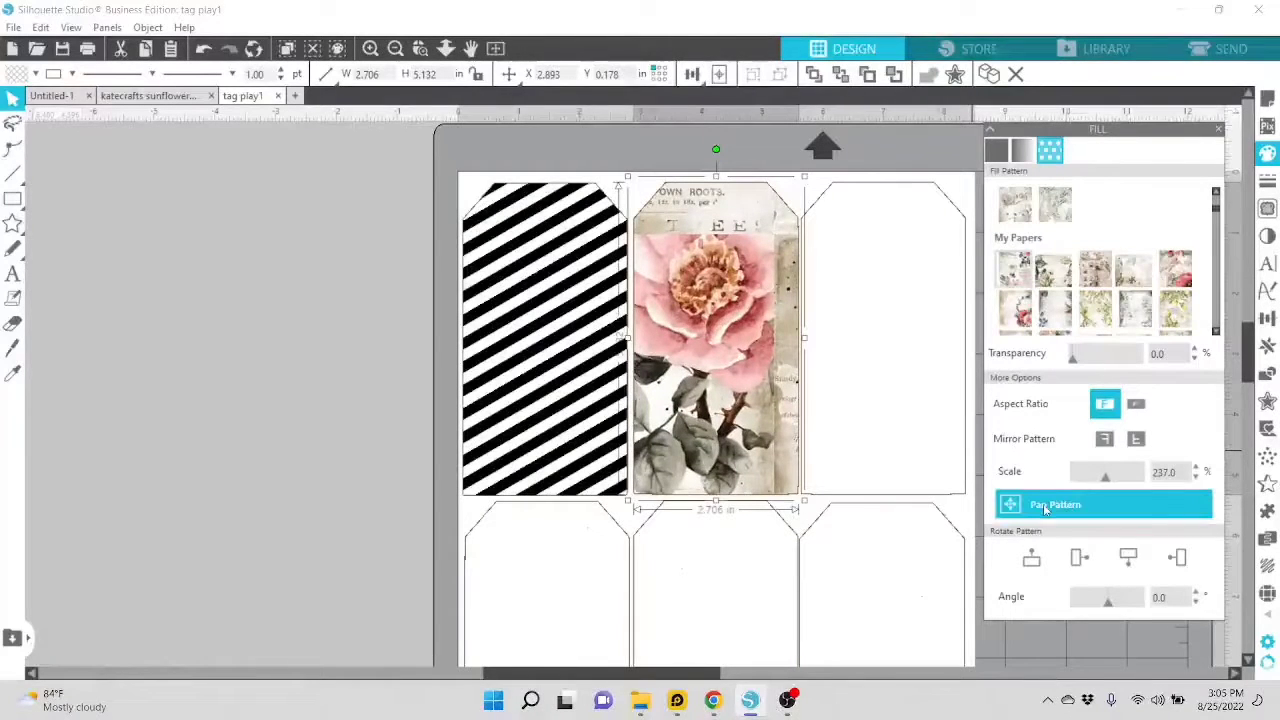
left_click_drag(716, 338, 743, 287)
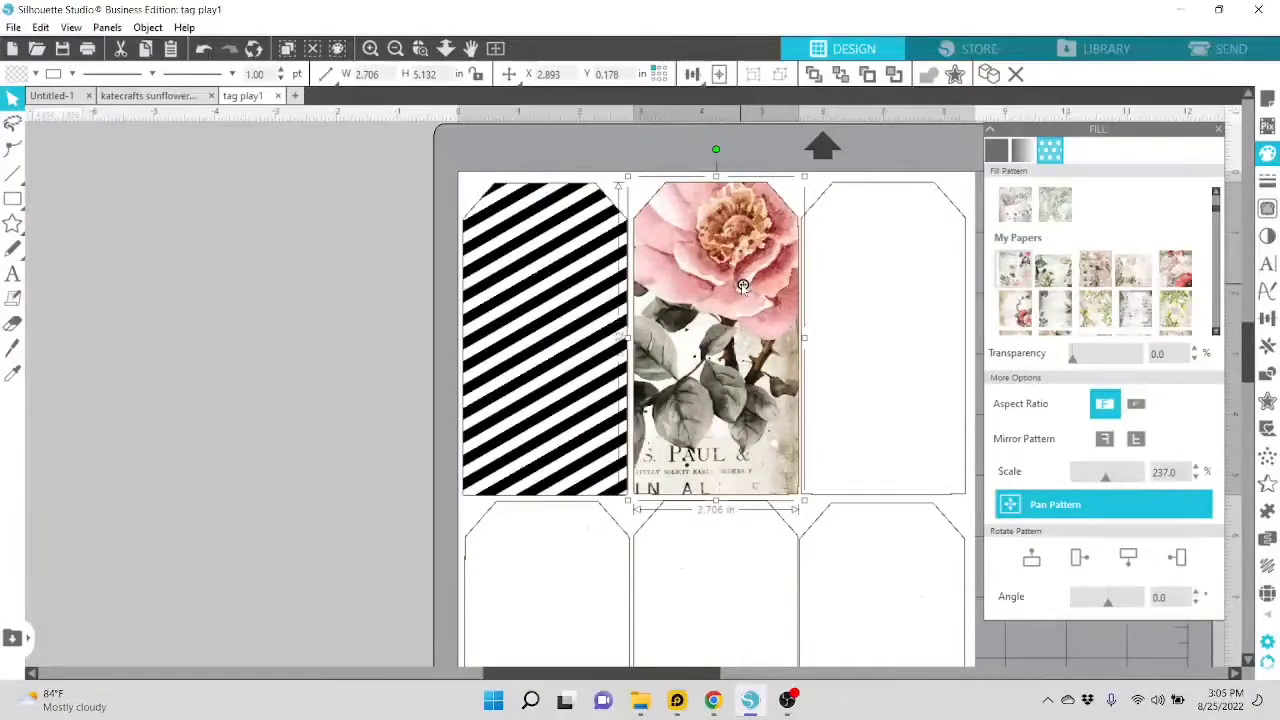
left_click(756, 345)
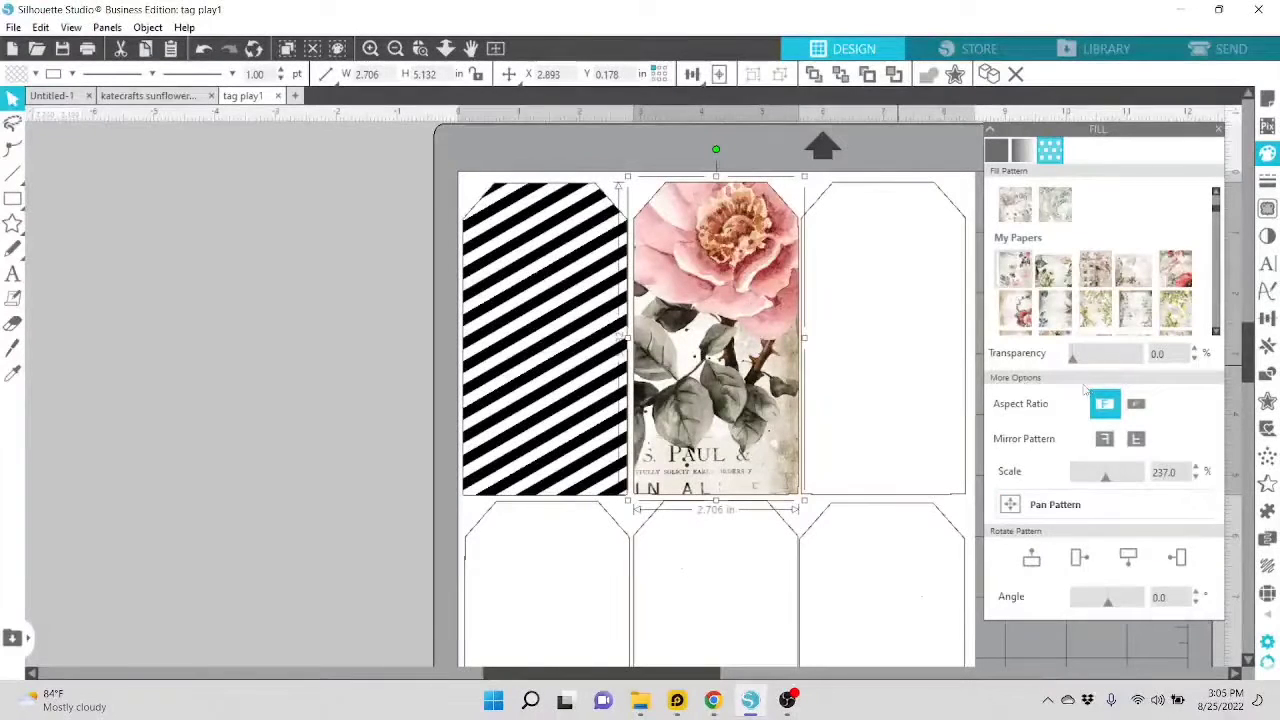
Fill the third tag in the upper row with the crochet doily pattern from My Papers.
scroll(1217, 322, "down", 3)
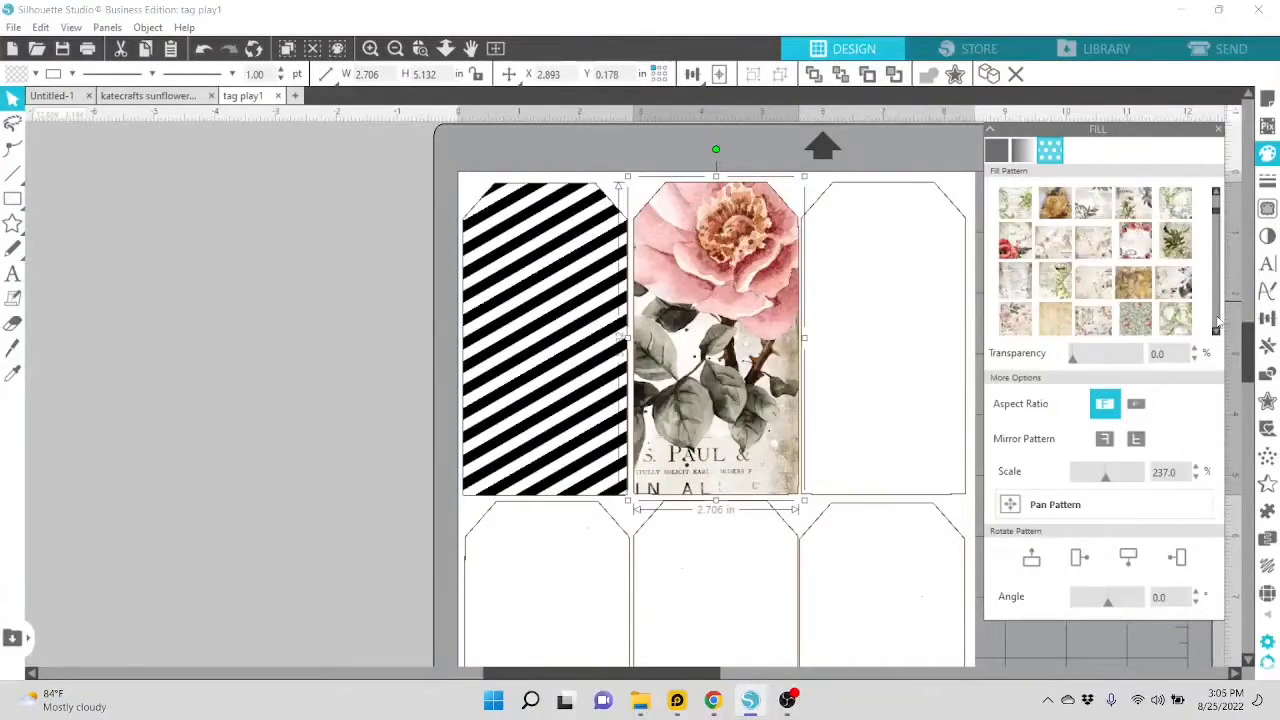
scroll(1217, 322, "down", 2)
scroll(1217, 316, "down", 2)
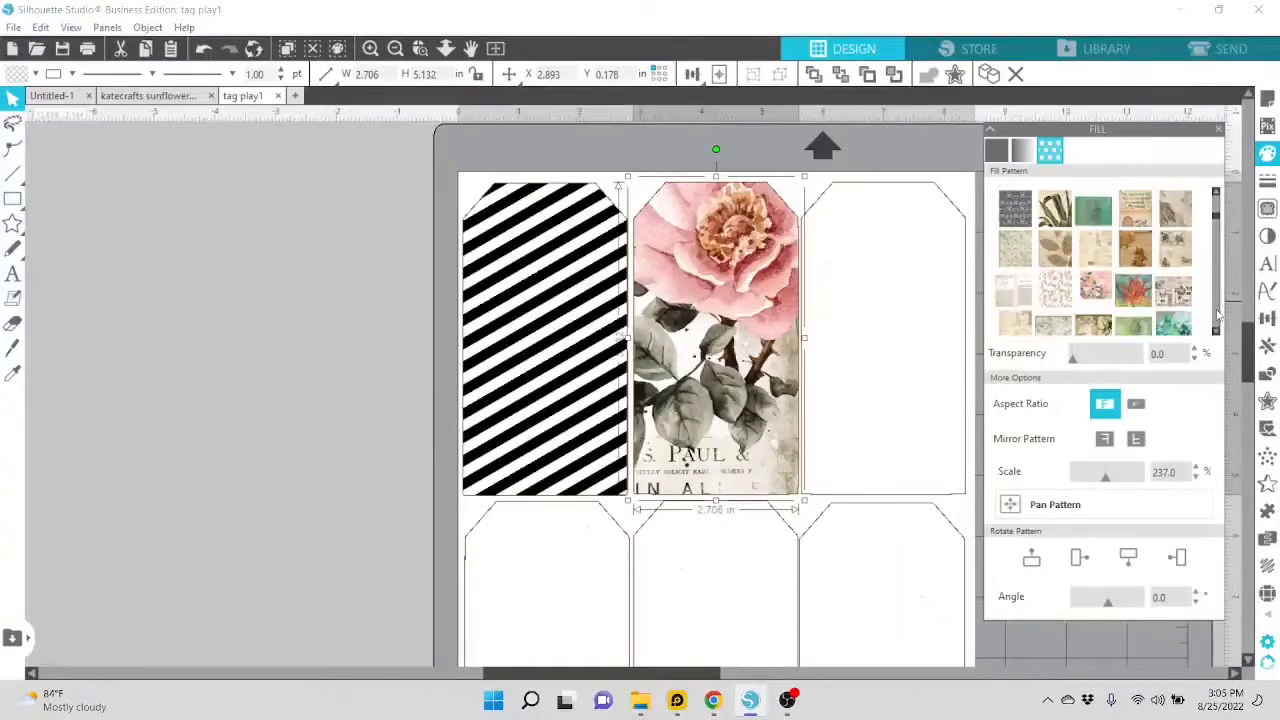
scroll(1217, 316, "down", 2)
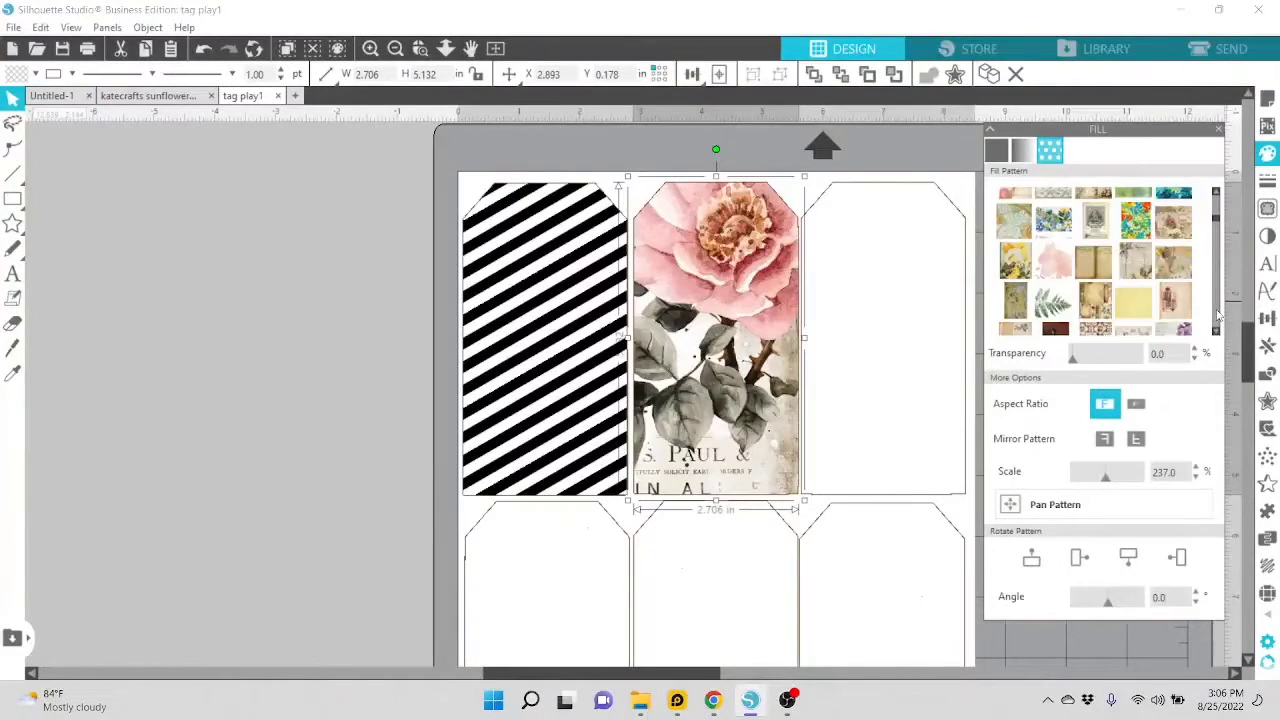
scroll(1217, 316, "down", 2)
scroll(1217, 316, "down", 3)
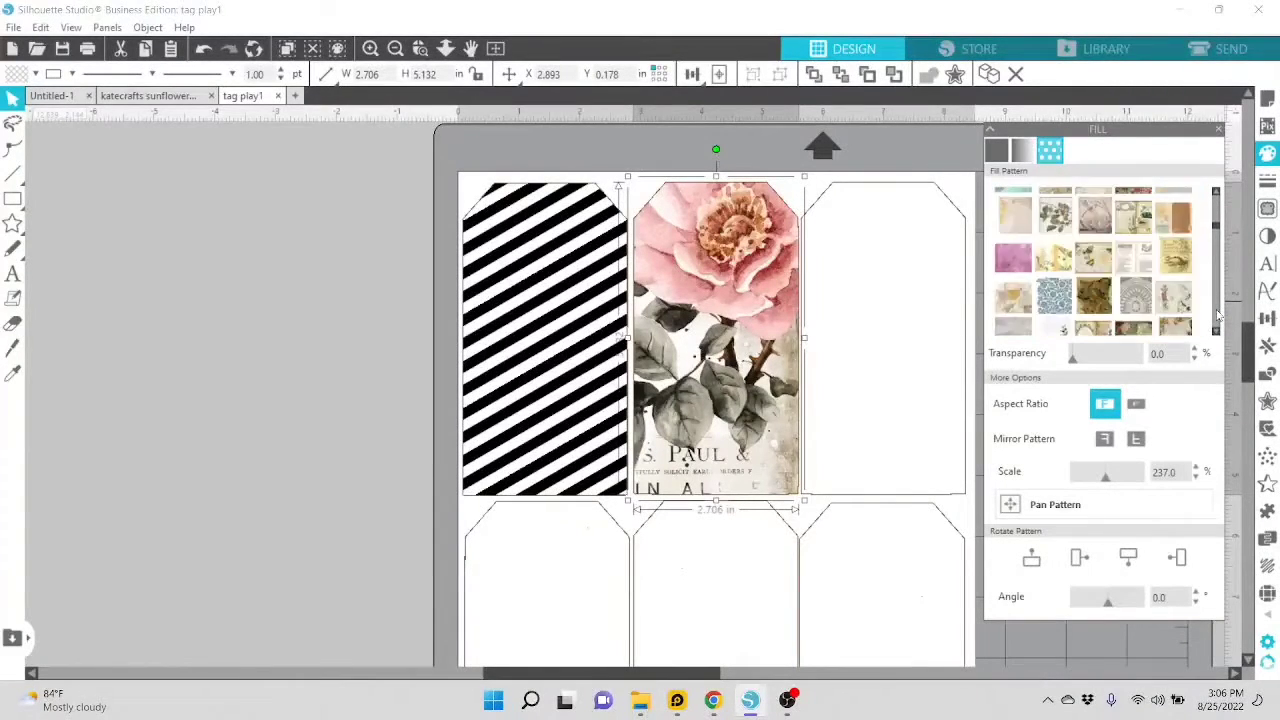
left_click(1134, 304)
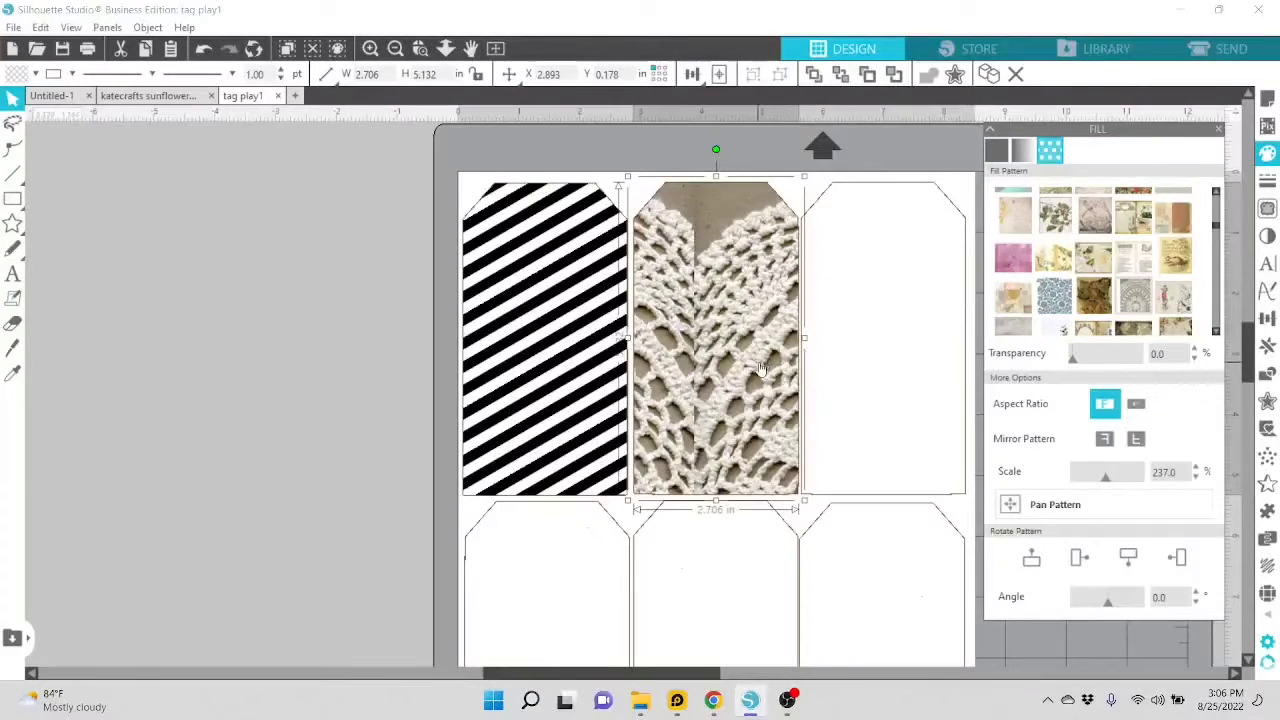
key("ctrl+z")
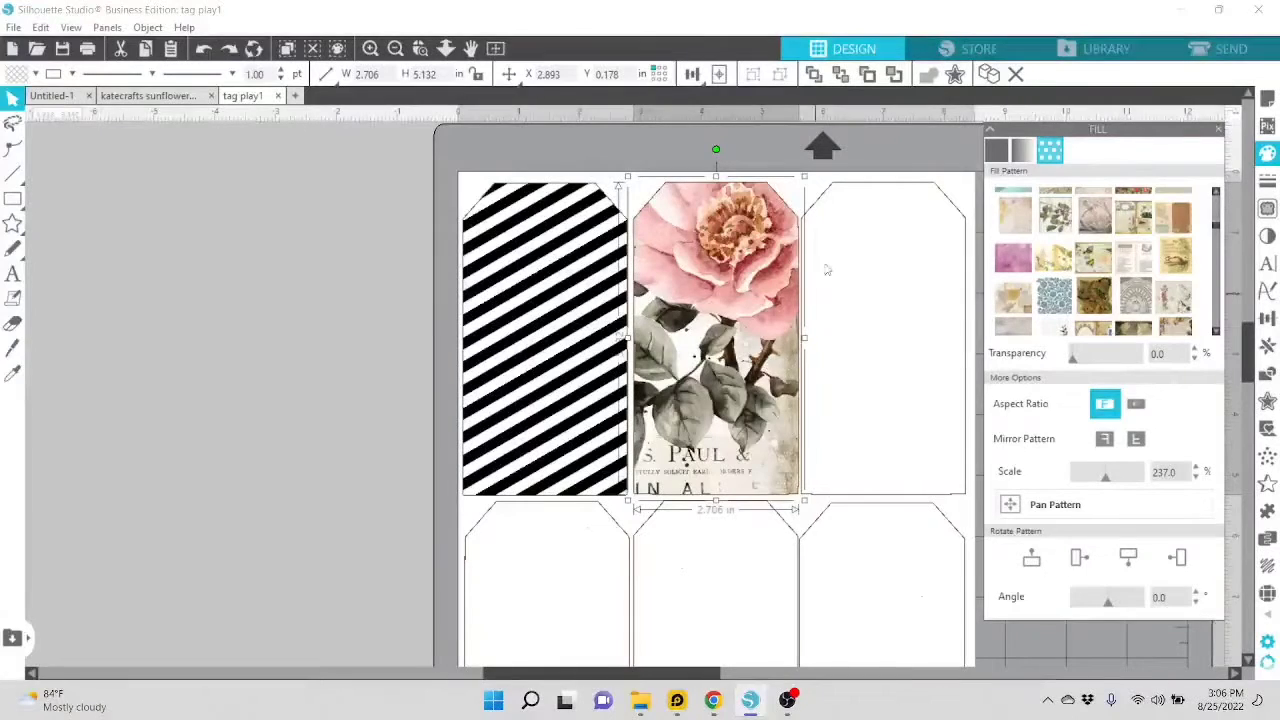
left_click(825, 203)
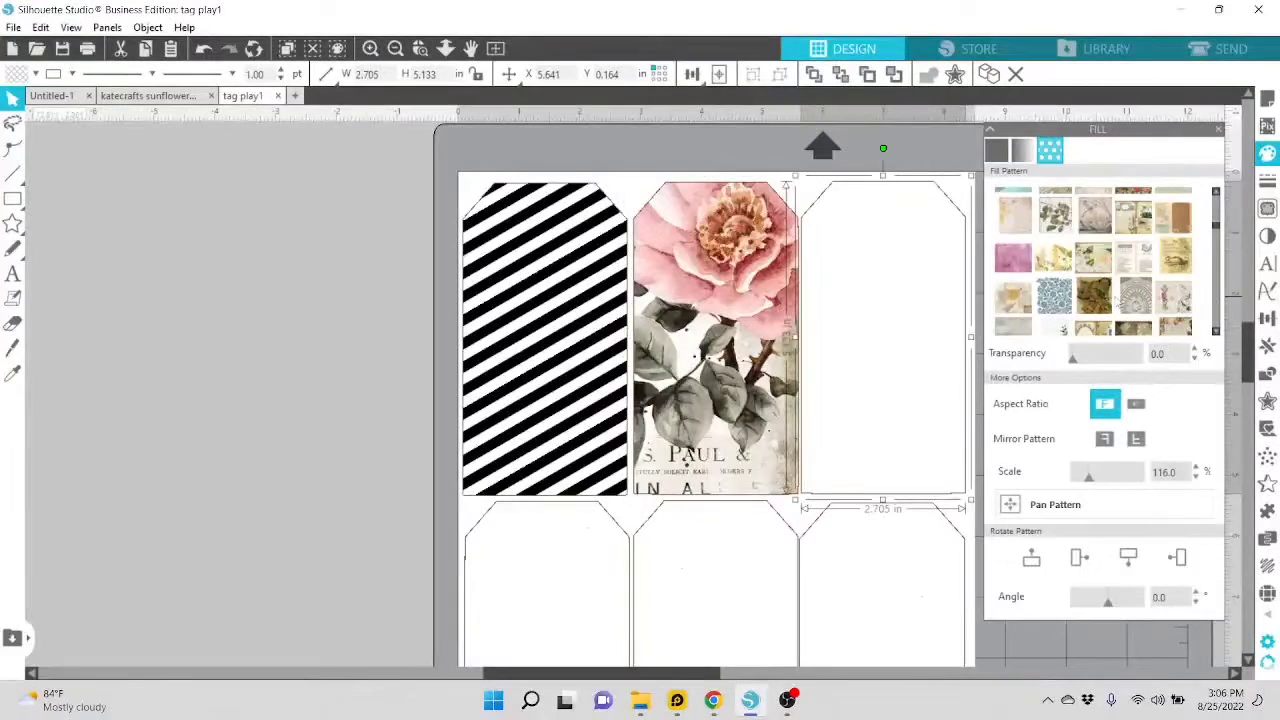
left_click(1148, 306)
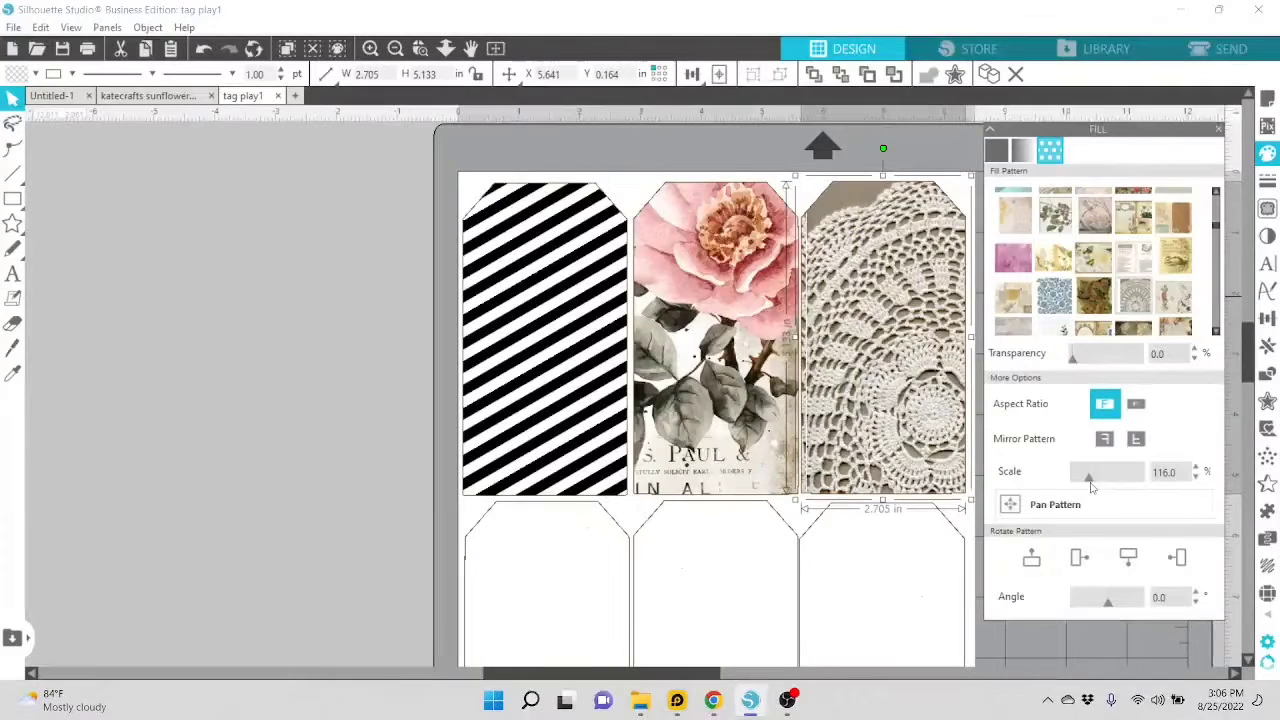
Scale the crochet doily fill to 44% and pan it so the round motifs are centered across the tag.
left_click_drag(1091, 484, 1081, 481)
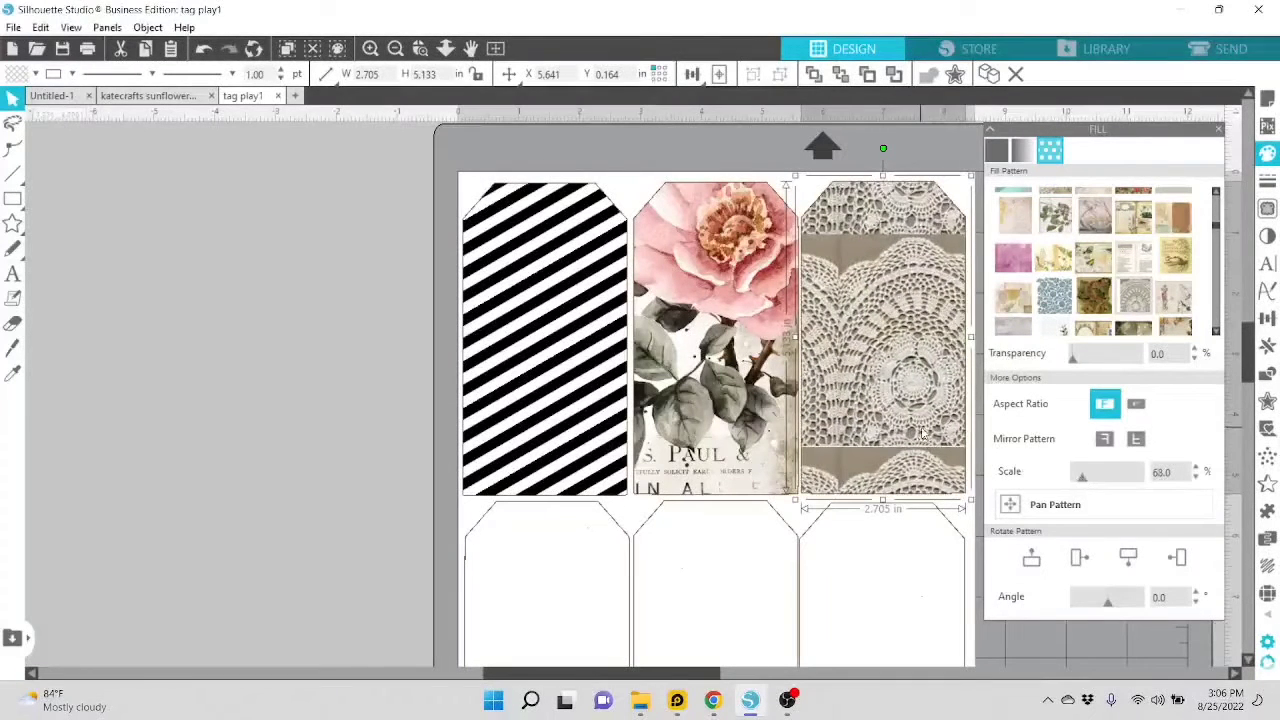
left_click_drag(921, 429, 919, 427)
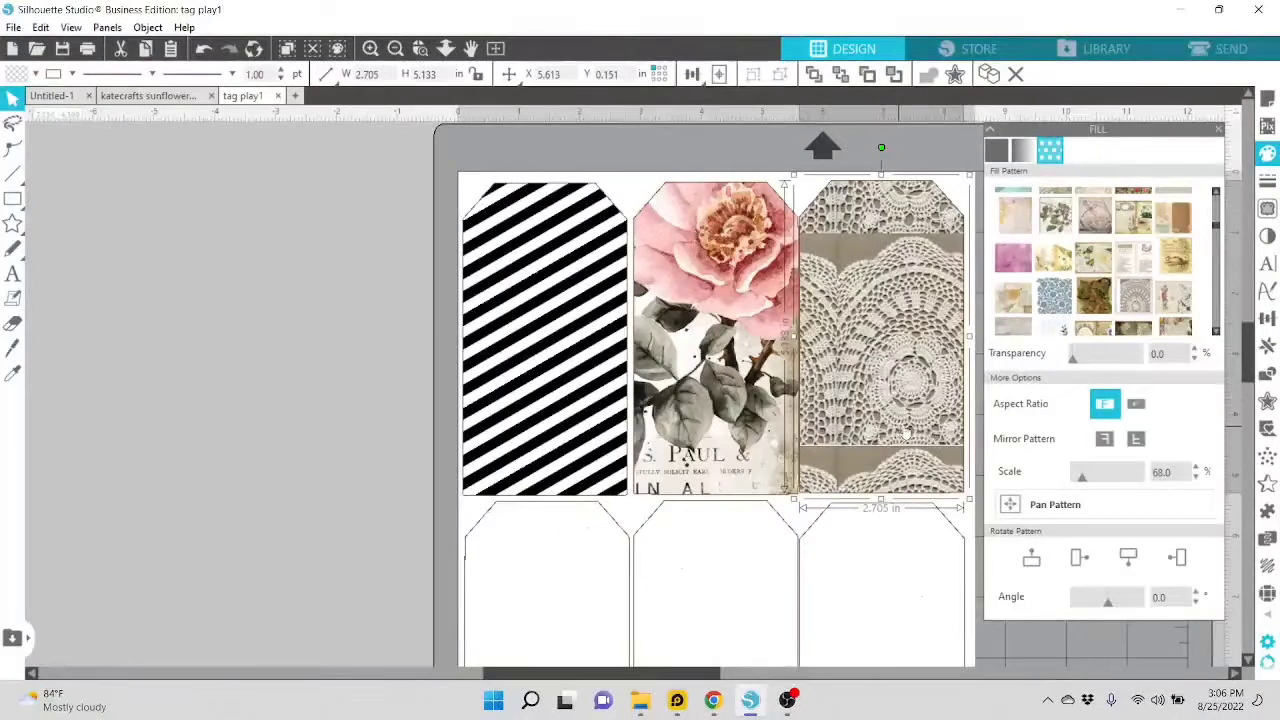
left_click_drag(1081, 482, 1079, 484)
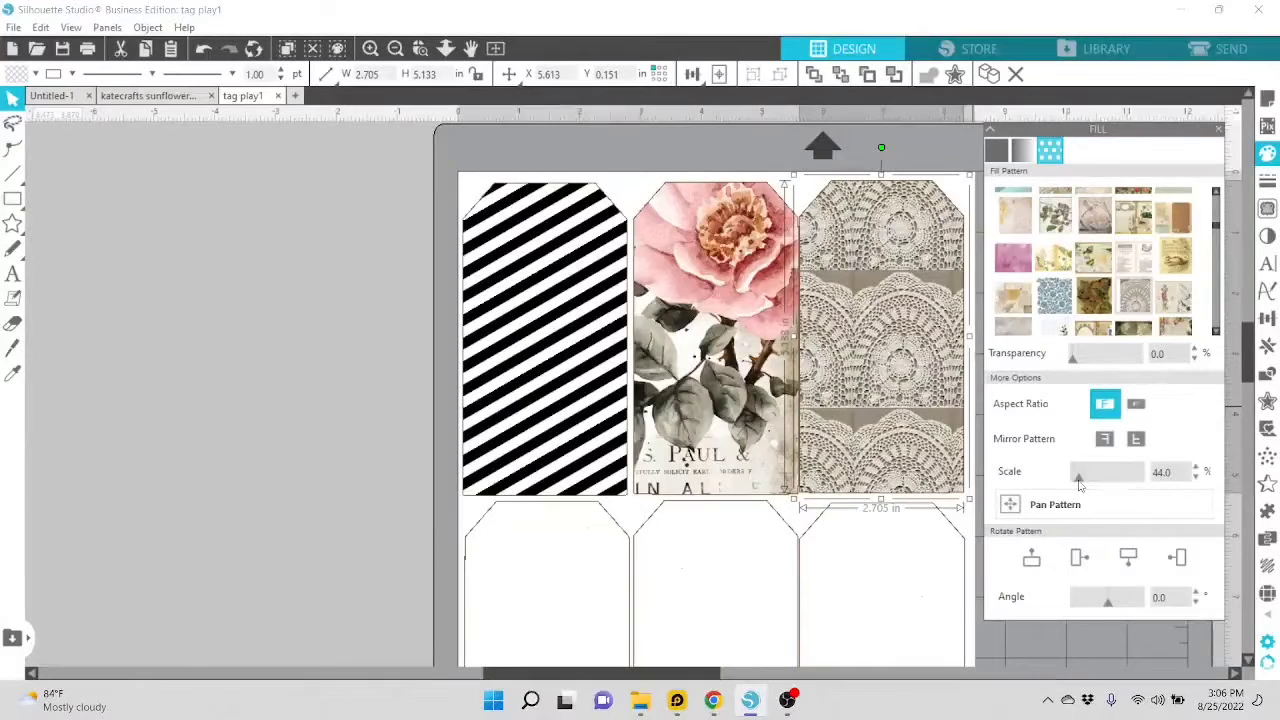
left_click(1048, 505)
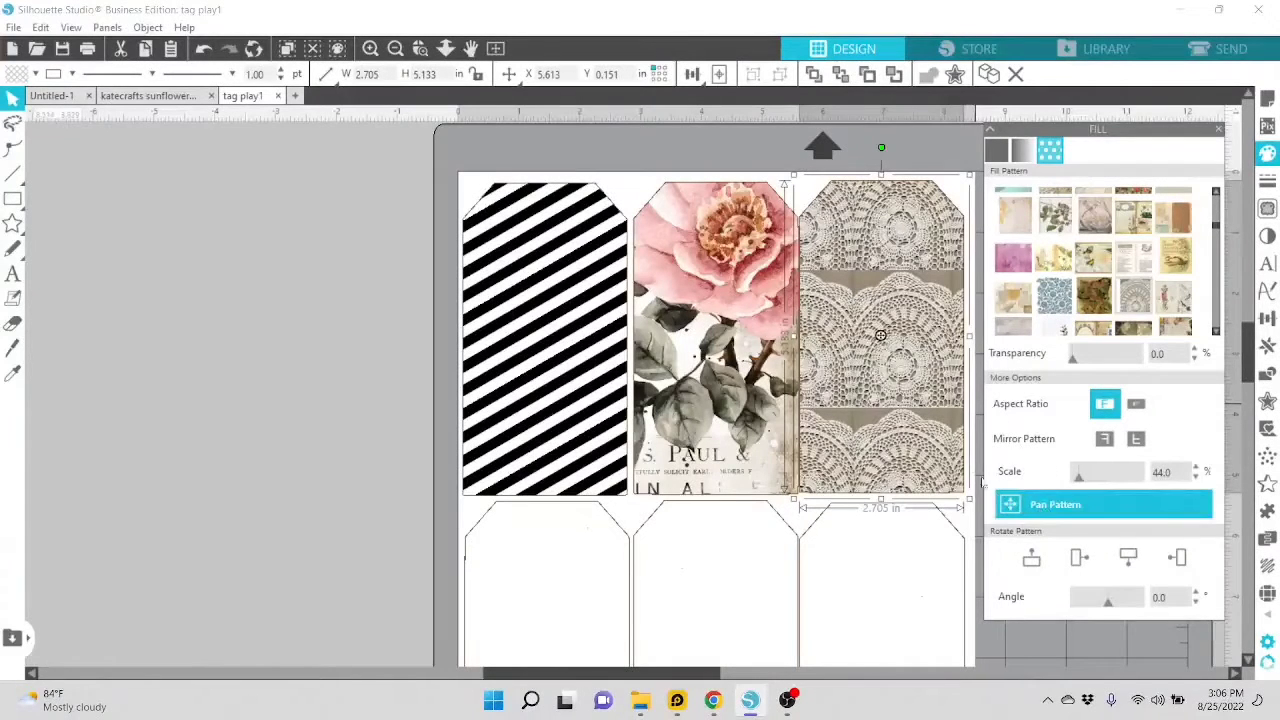
left_click_drag(888, 341, 858, 352)
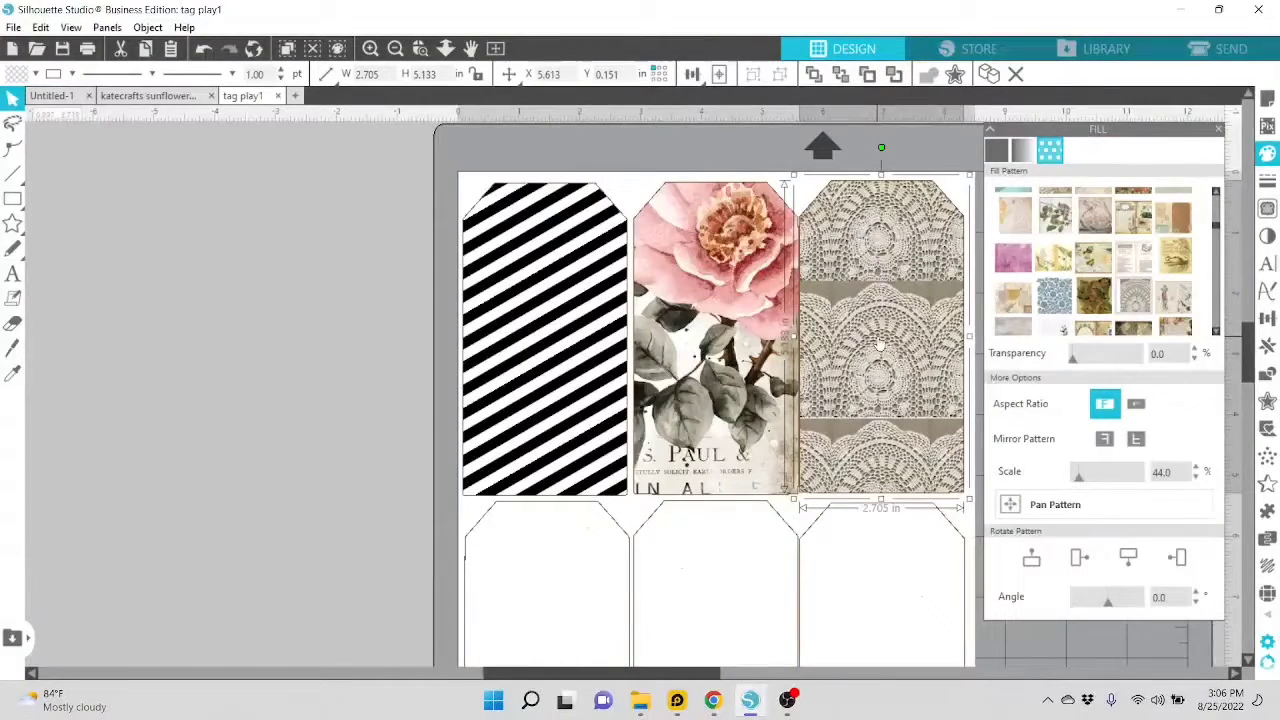
Apply a gamma image effect of 35 to the crochet-filled tag and leave its colorize hue at 0.
left_click(1267, 236)
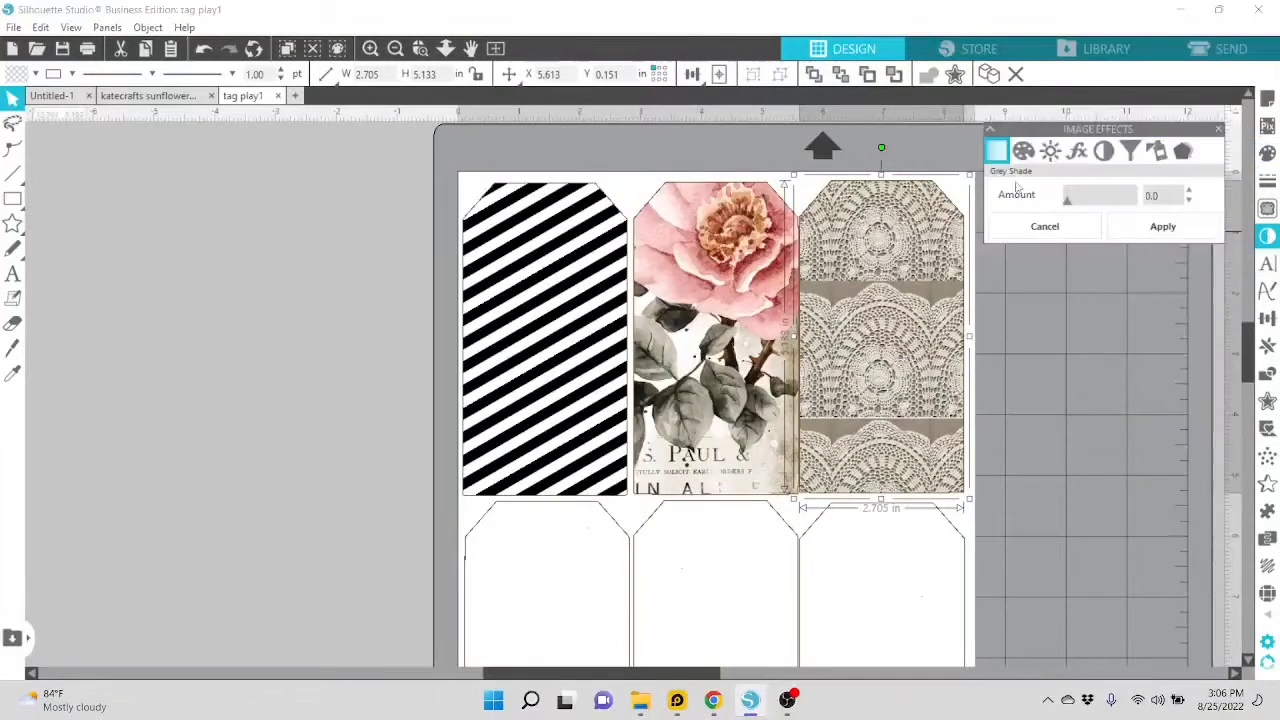
left_click(1077, 151)
left_click_drag(1101, 203, 1091, 203)
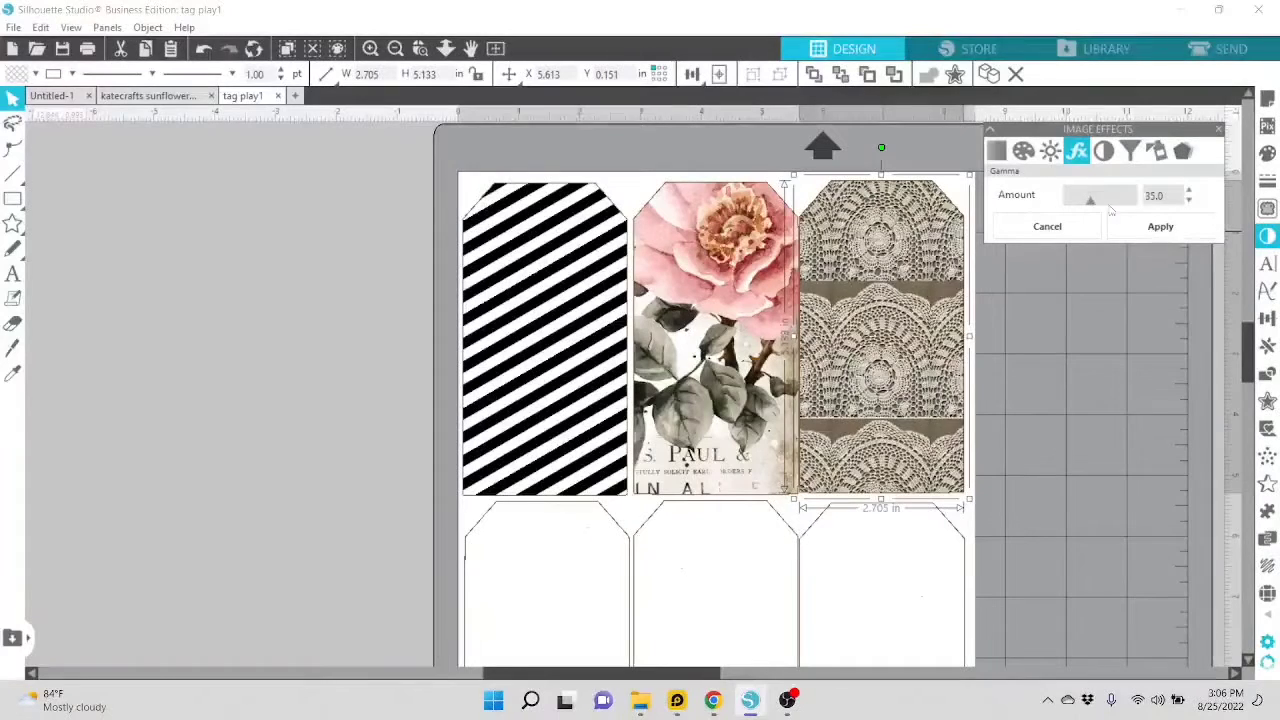
left_click(1030, 158)
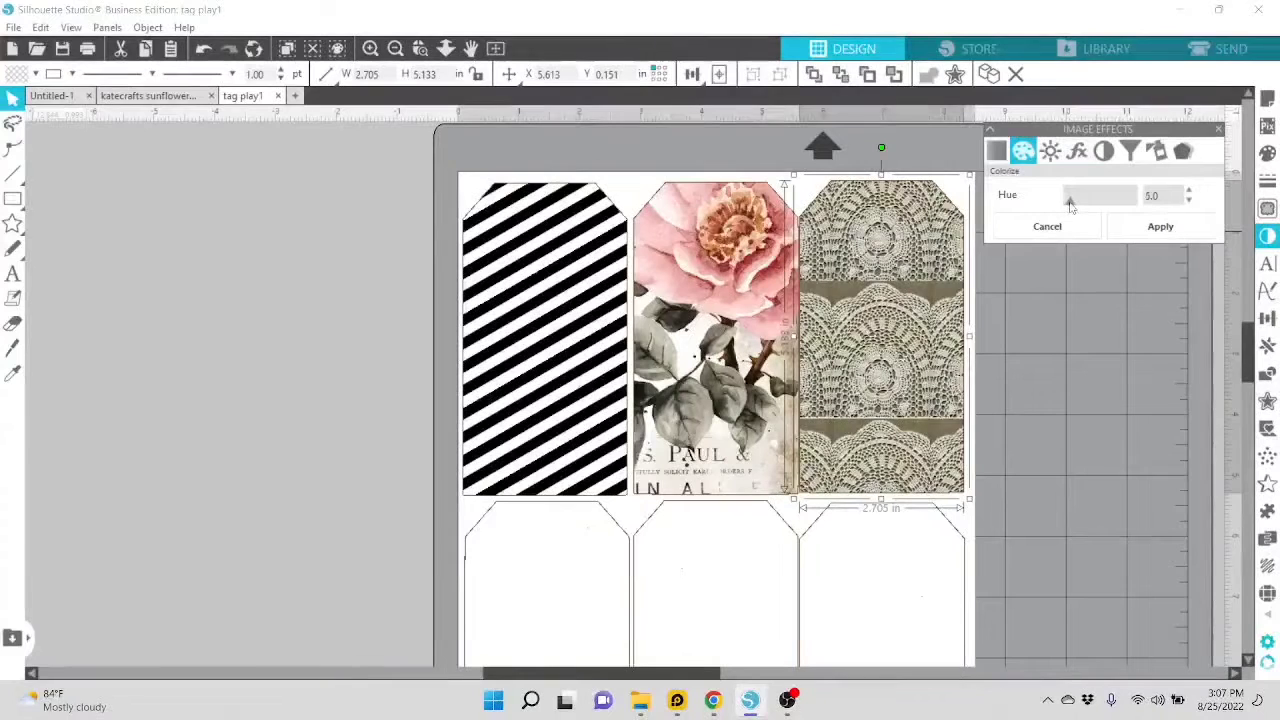
mouse_move(1071, 203)
left_mouse_down()
mouse_move(1150, 204)
mouse_move(1067, 205)
left_mouse_up()
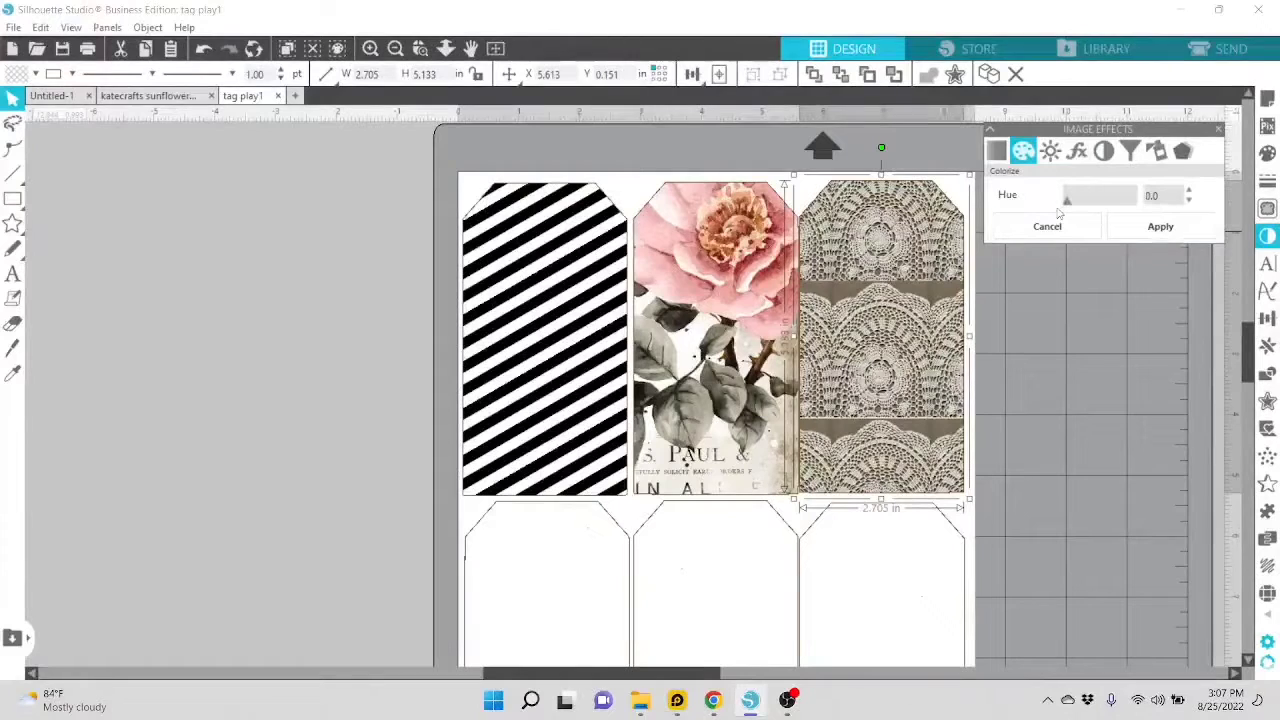
Try inverting the crochet fill by 100 with brightness at 100, lower saturation and higher contrast.
left_click(1105, 155)
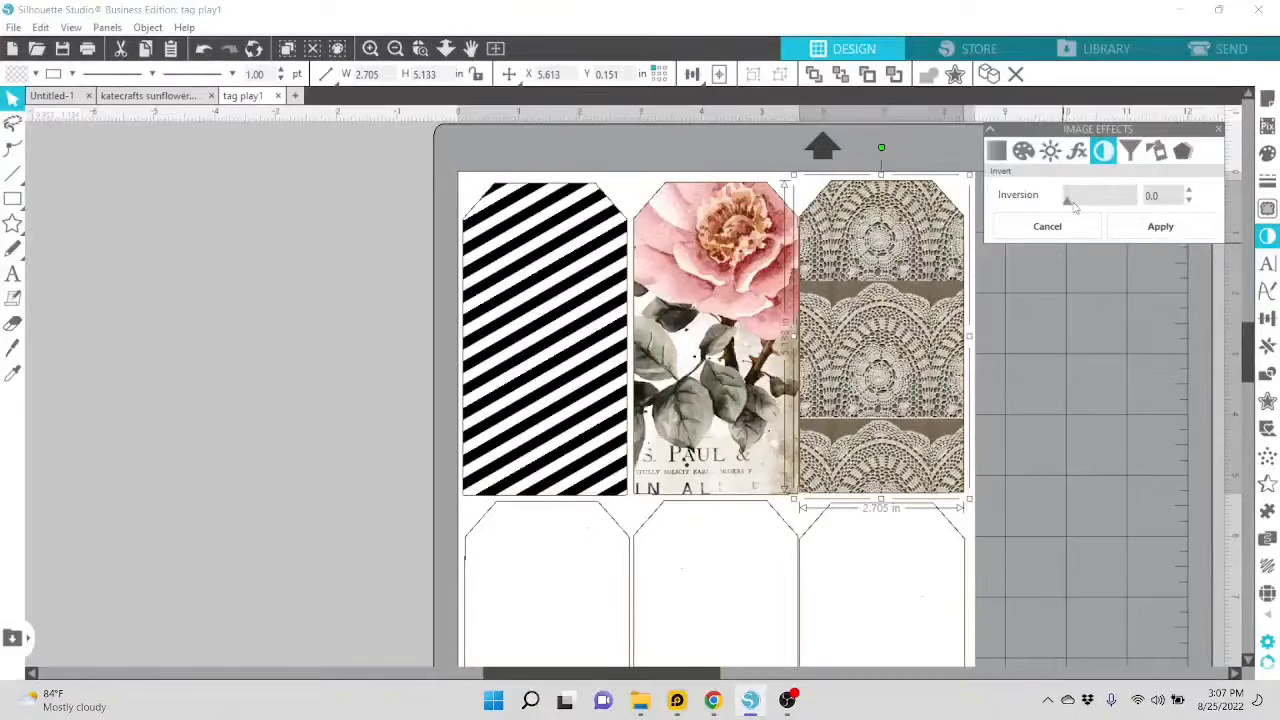
left_click_drag(1070, 205, 1141, 206)
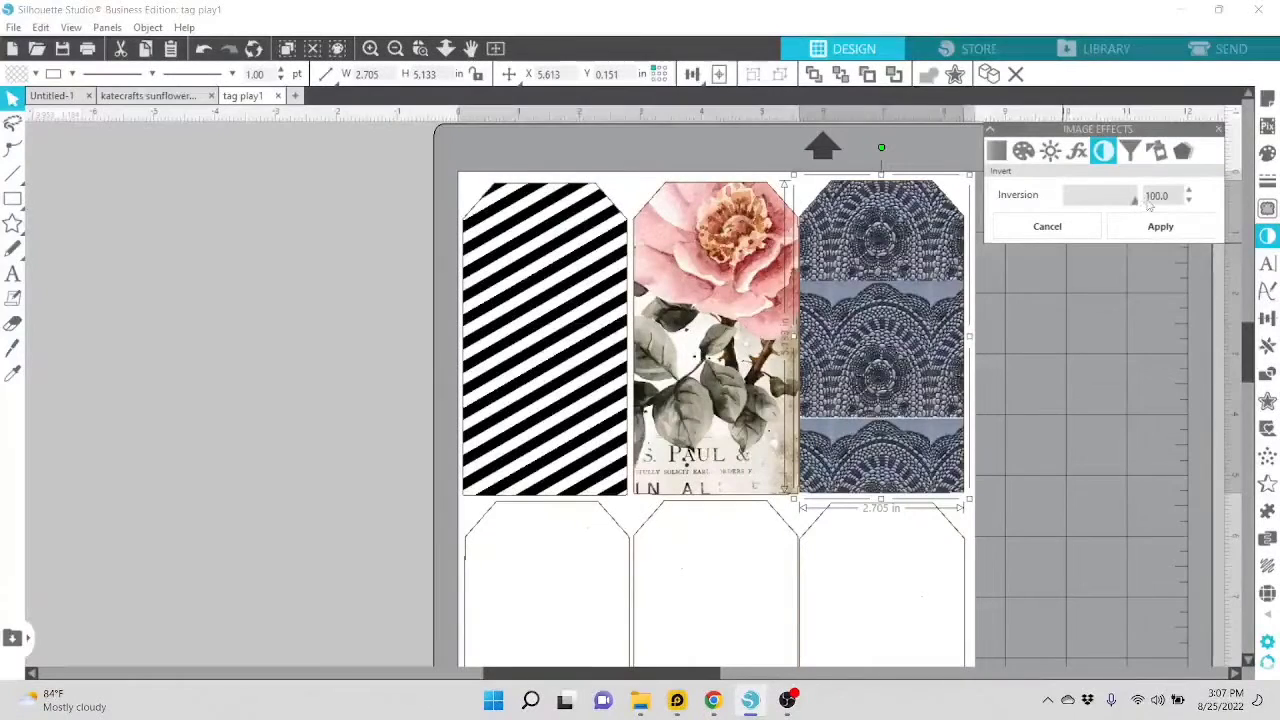
left_click(1051, 153)
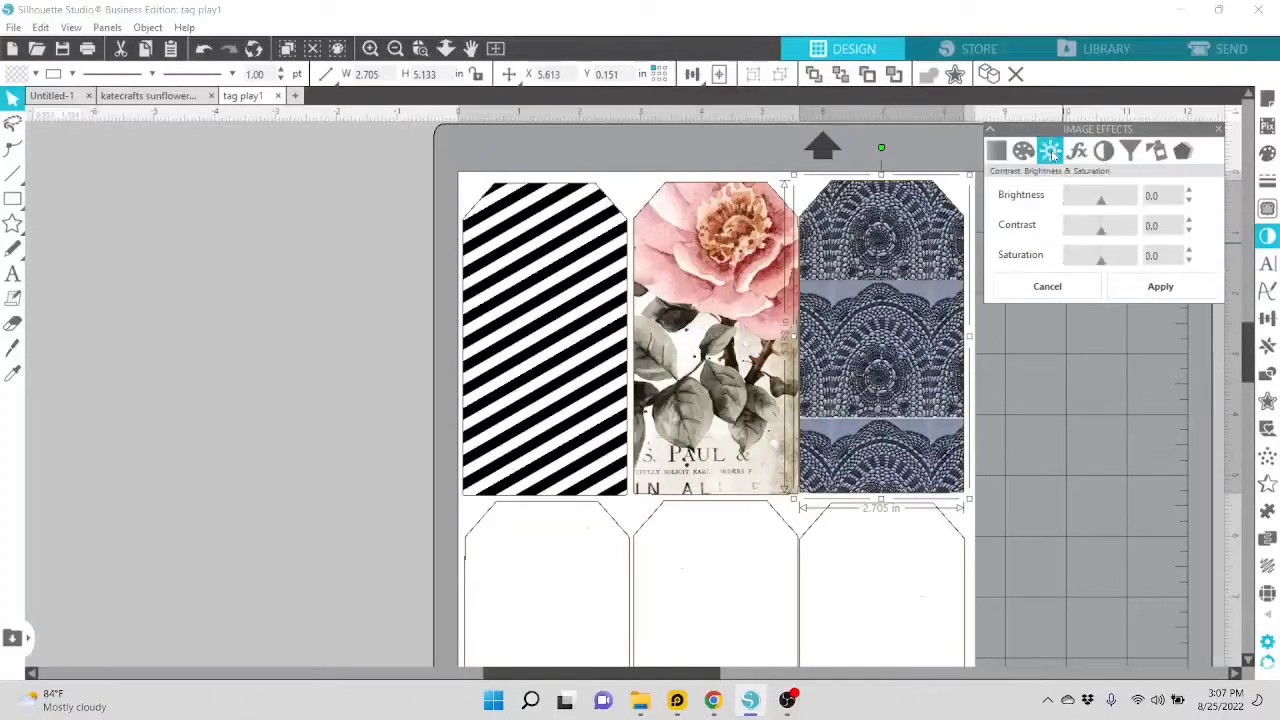
left_click_drag(1103, 203, 1135, 204)
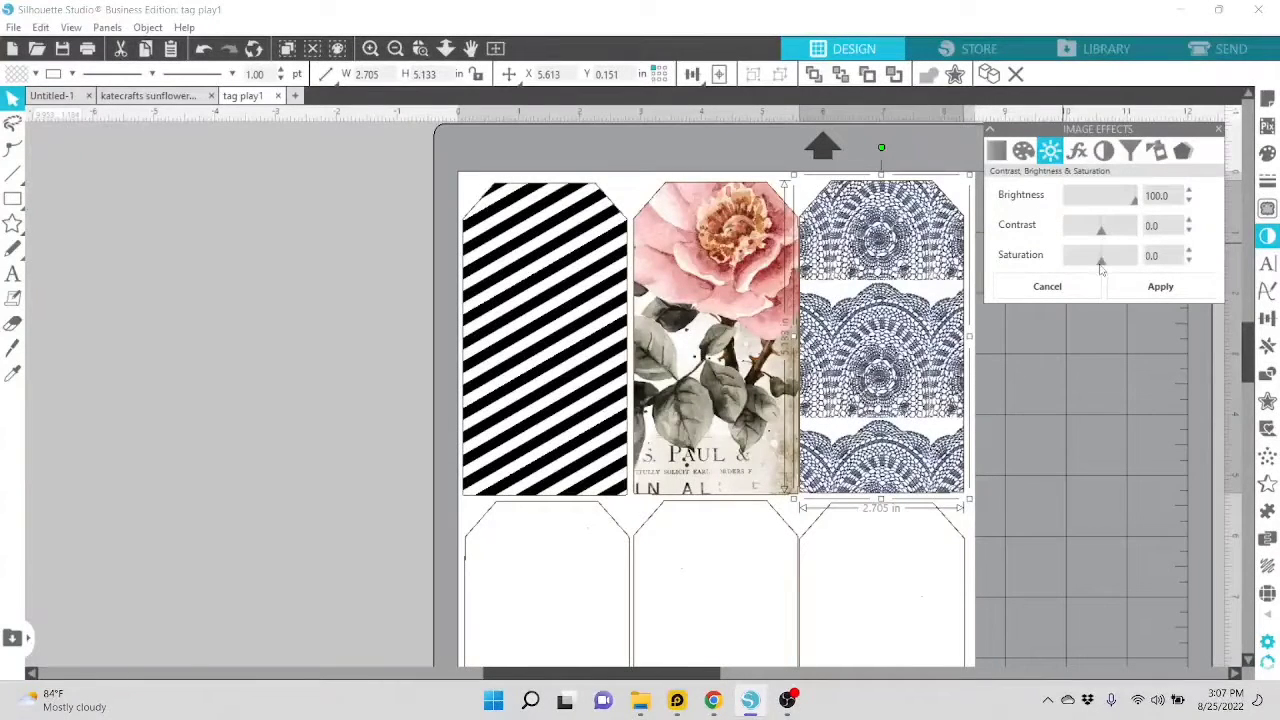
left_click_drag(1100, 266, 1085, 273)
left_click_drag(1106, 233, 1128, 236)
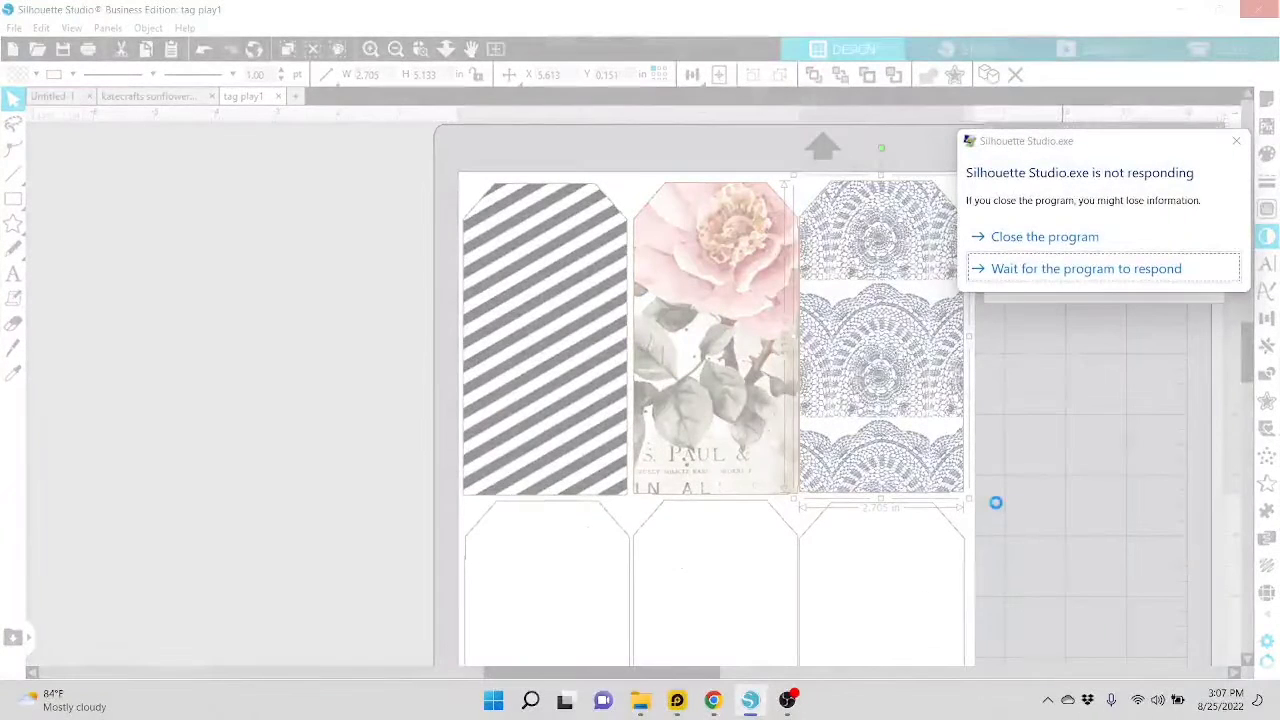
Wait for the program to respond and undo the inversion, brightness, saturation and contrast changes on the crochet fill.
left_click(1095, 269)
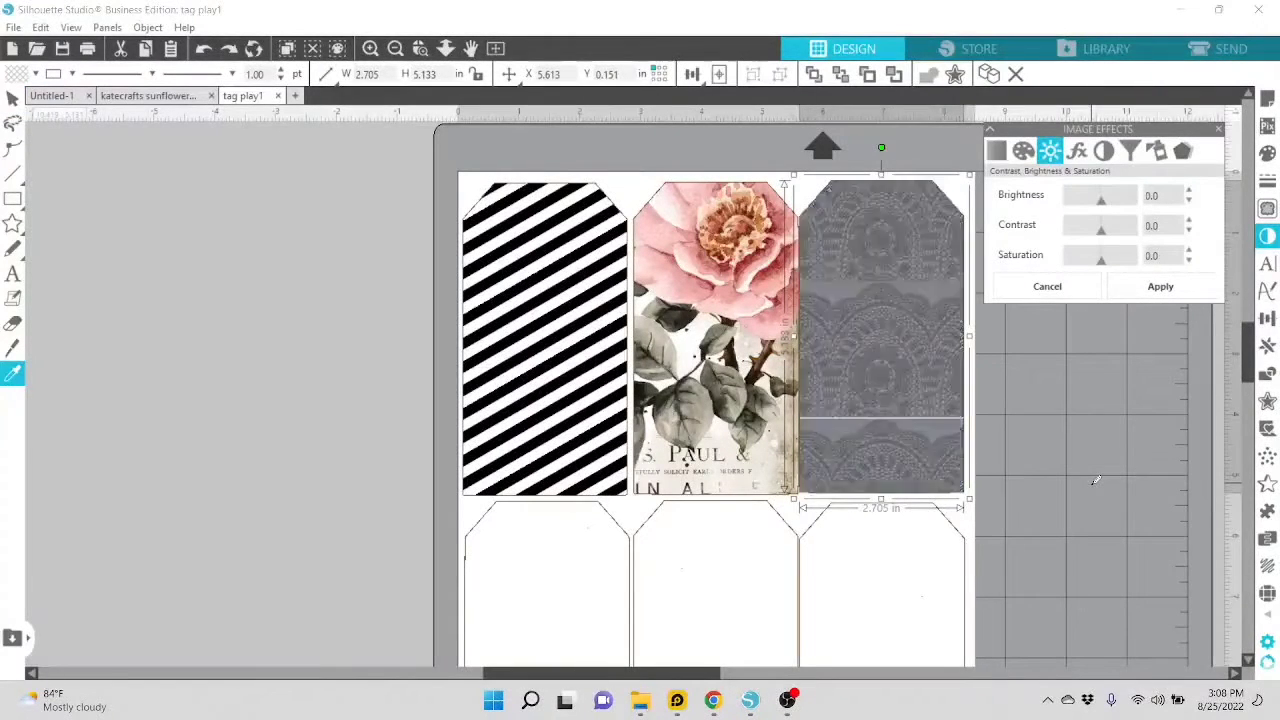
key("v")
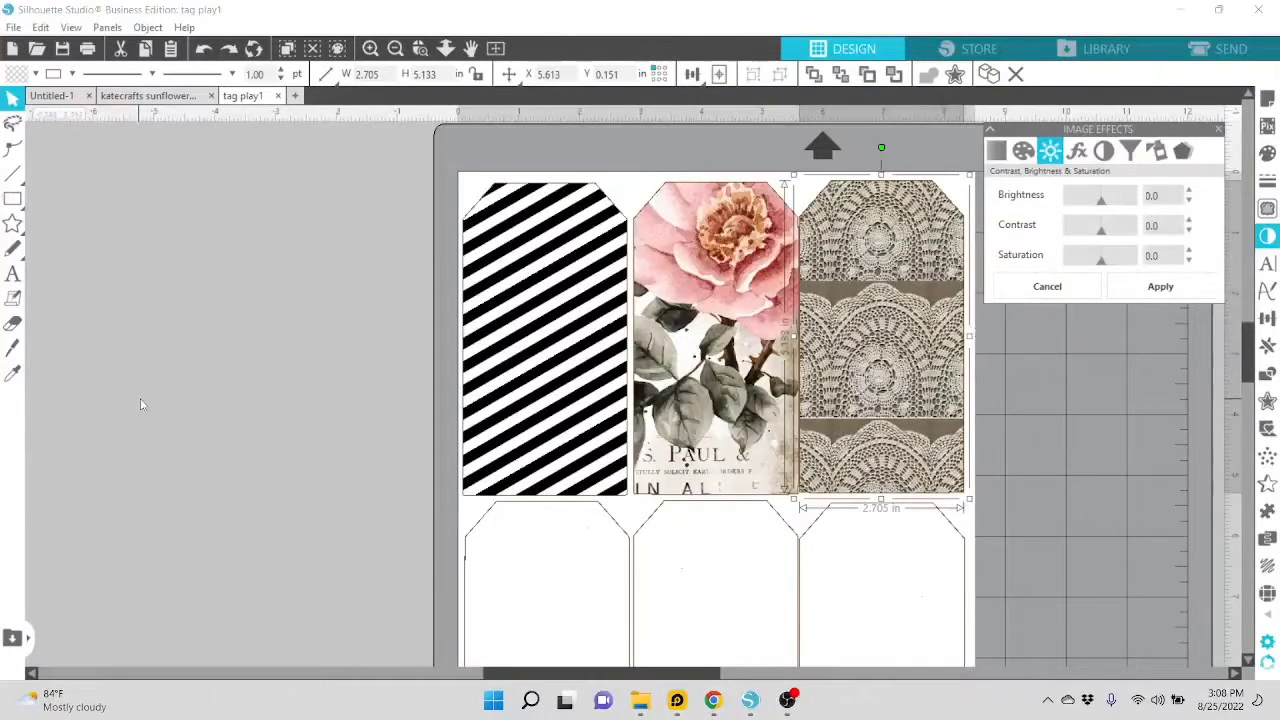
scroll(140, 405, "down", 1)
scroll(140, 405, "down", 3)
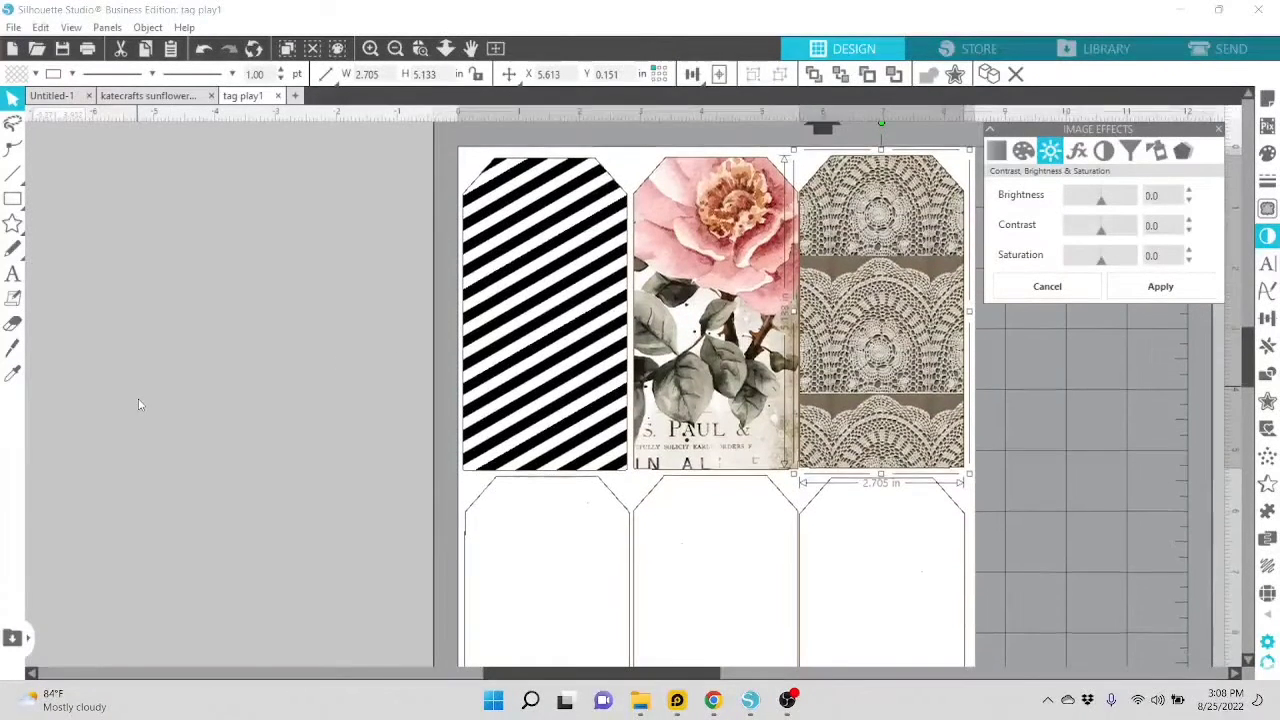
Fill the first tag of the lower row with the pattern showing a woman in a checkered skirt.
left_click(970, 471)
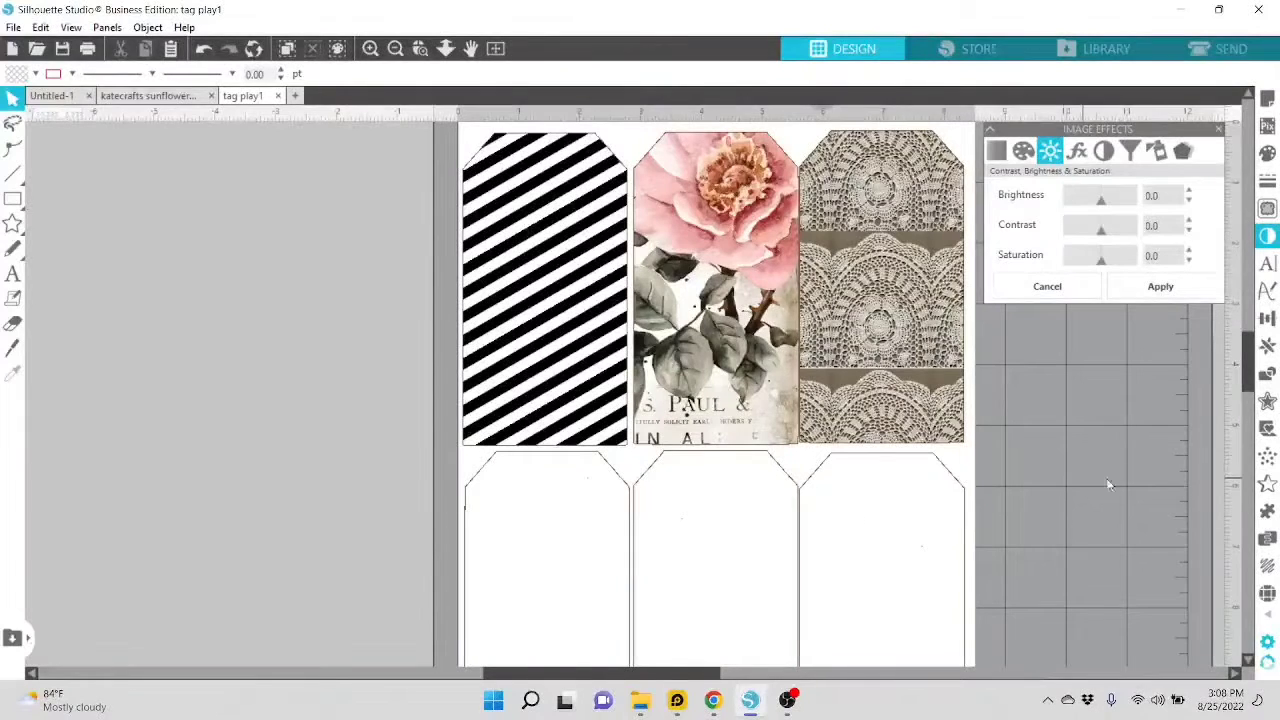
scroll(1249, 357, "down", 3)
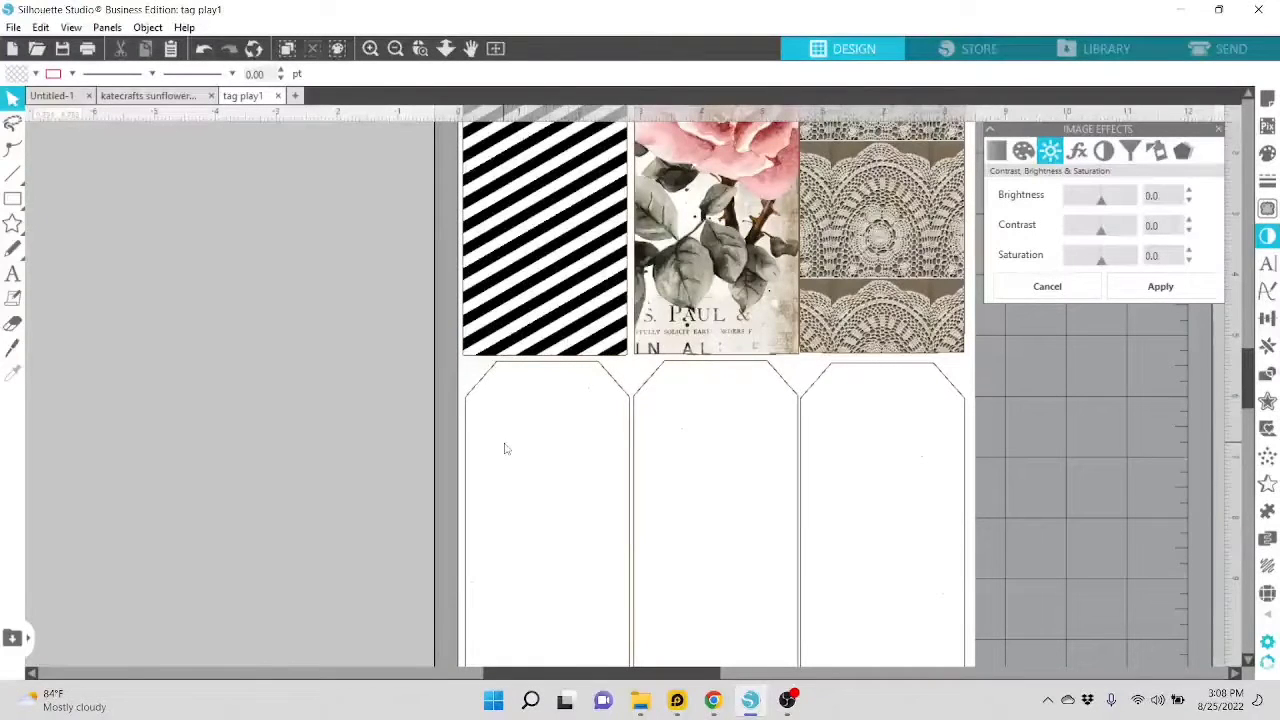
left_click(484, 386)
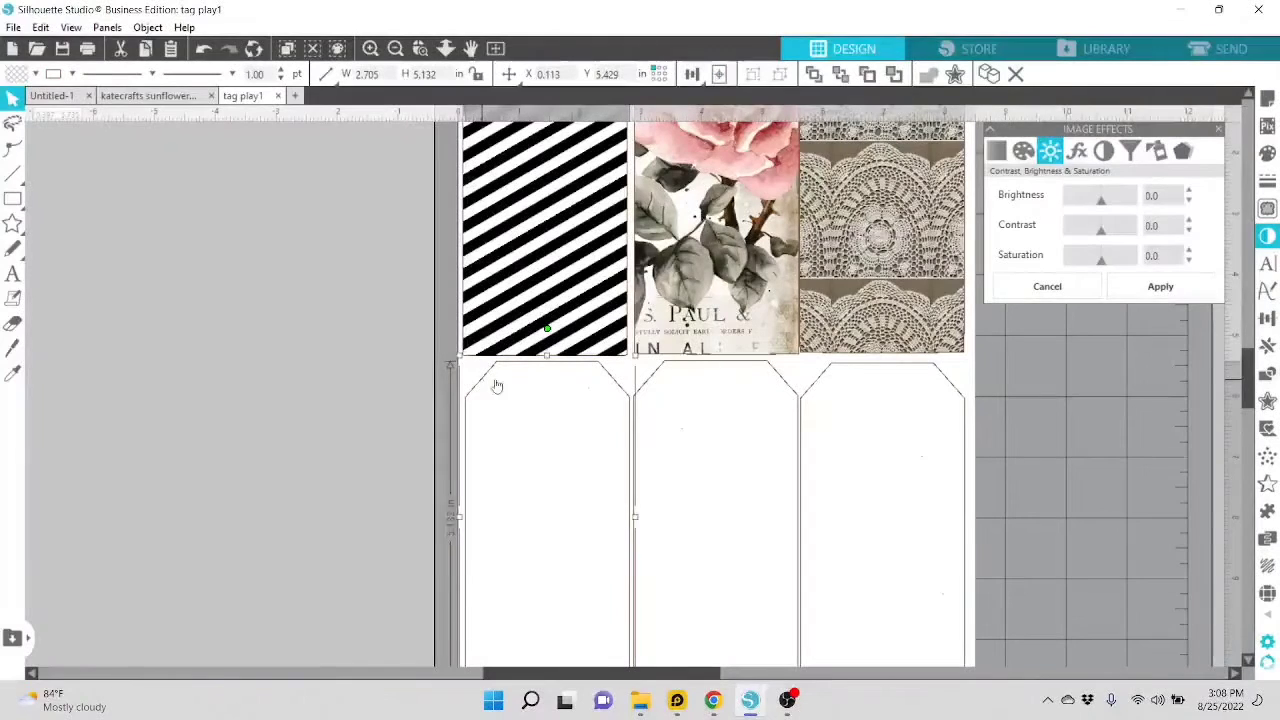
left_click(1267, 153)
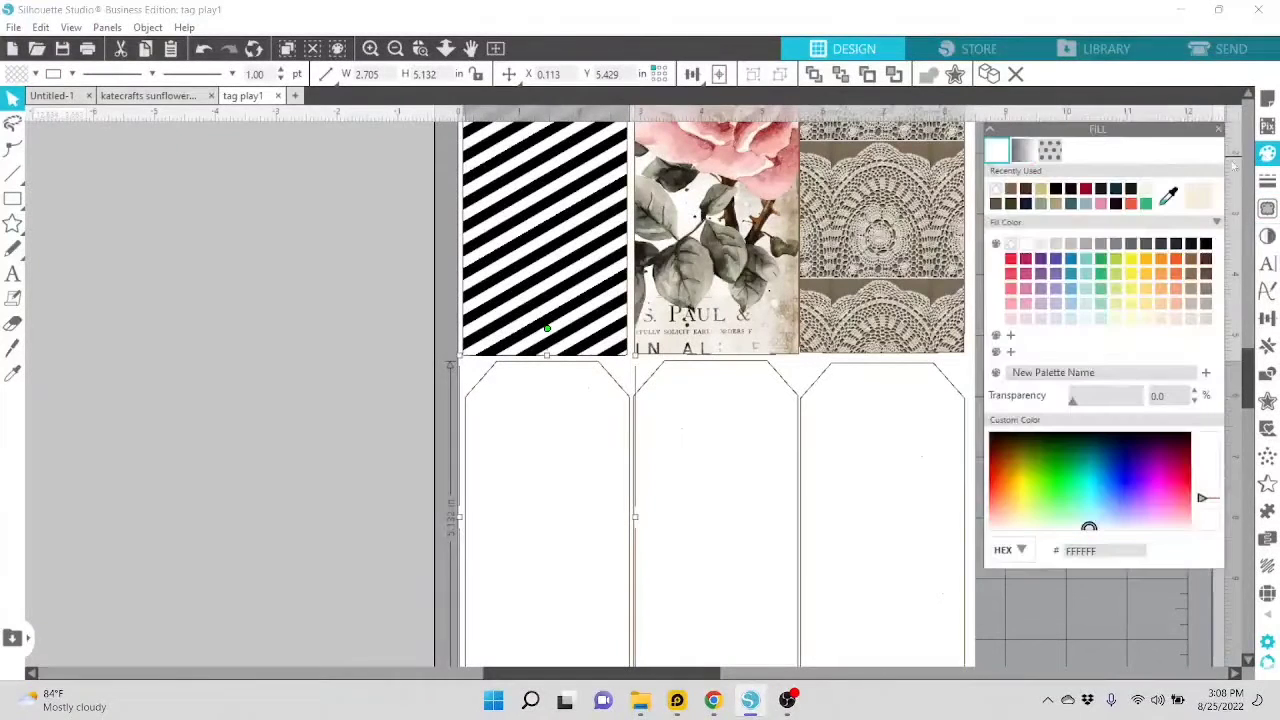
left_click(1050, 150)
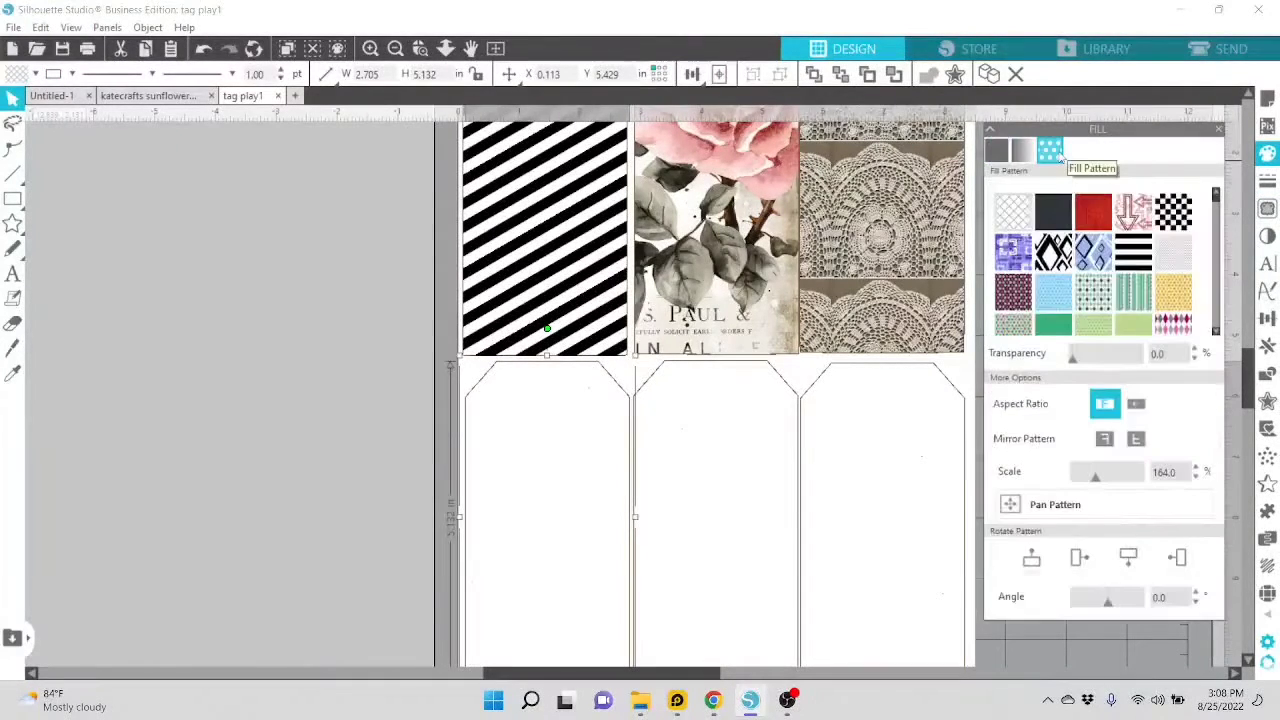
scroll(1216, 287, "down", 2)
scroll(1216, 287, "down", 5)
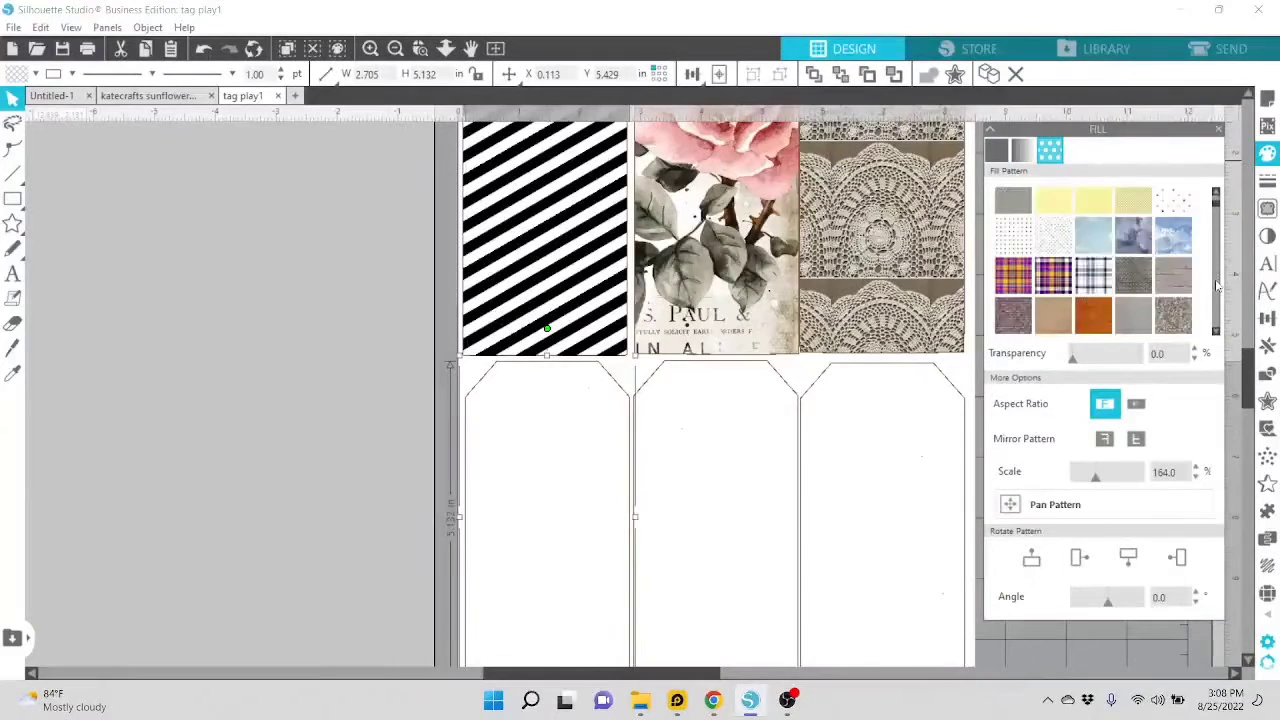
scroll(1217, 287, "down", 5)
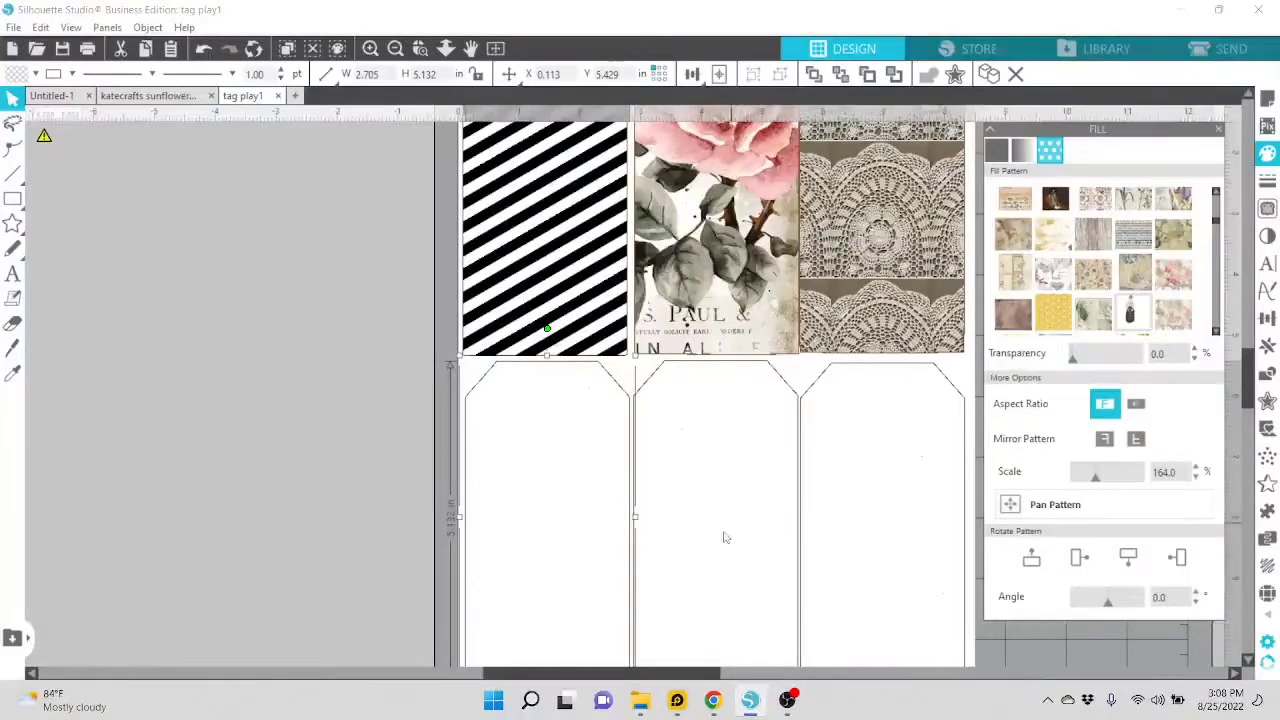
scroll(724, 534, "down", 2)
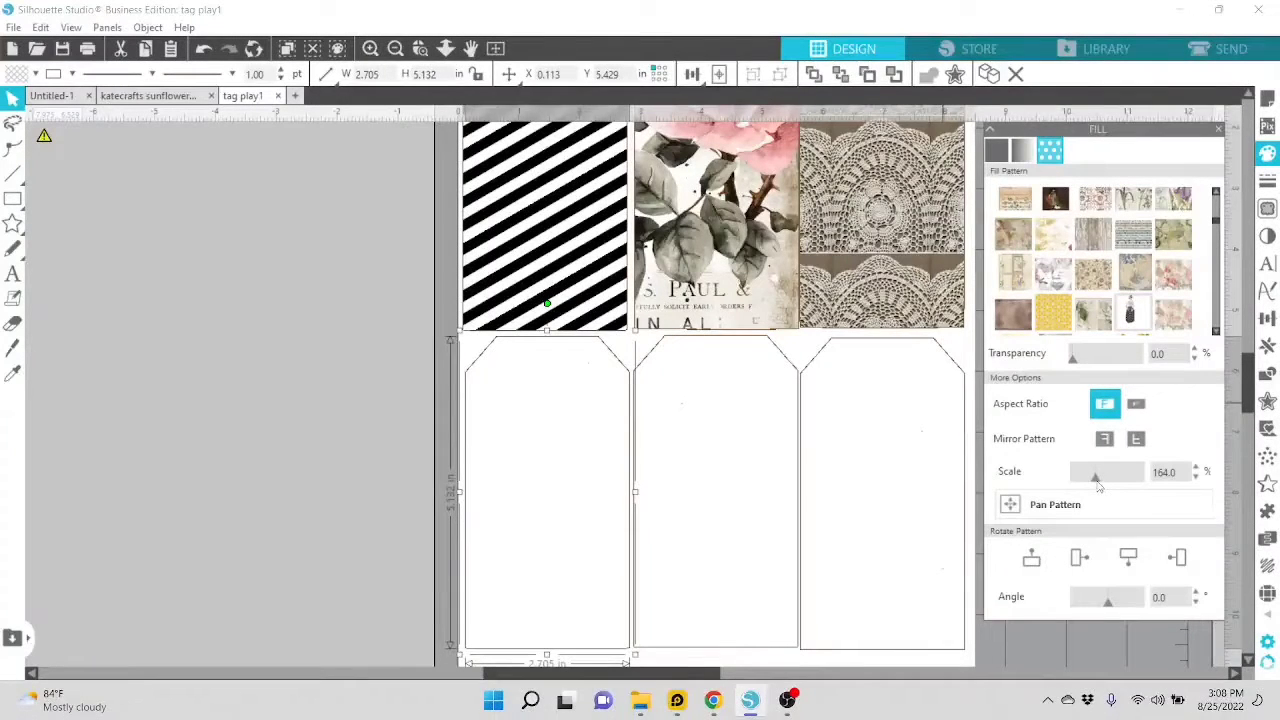
Scale the woman pattern to 86% and pan it so one complete figure sits inside the tag.
mouse_move(1096, 481)
left_mouse_down()
mouse_move(1136, 481)
mouse_move(1068, 481)
mouse_move(1085, 486)
left_mouse_up()
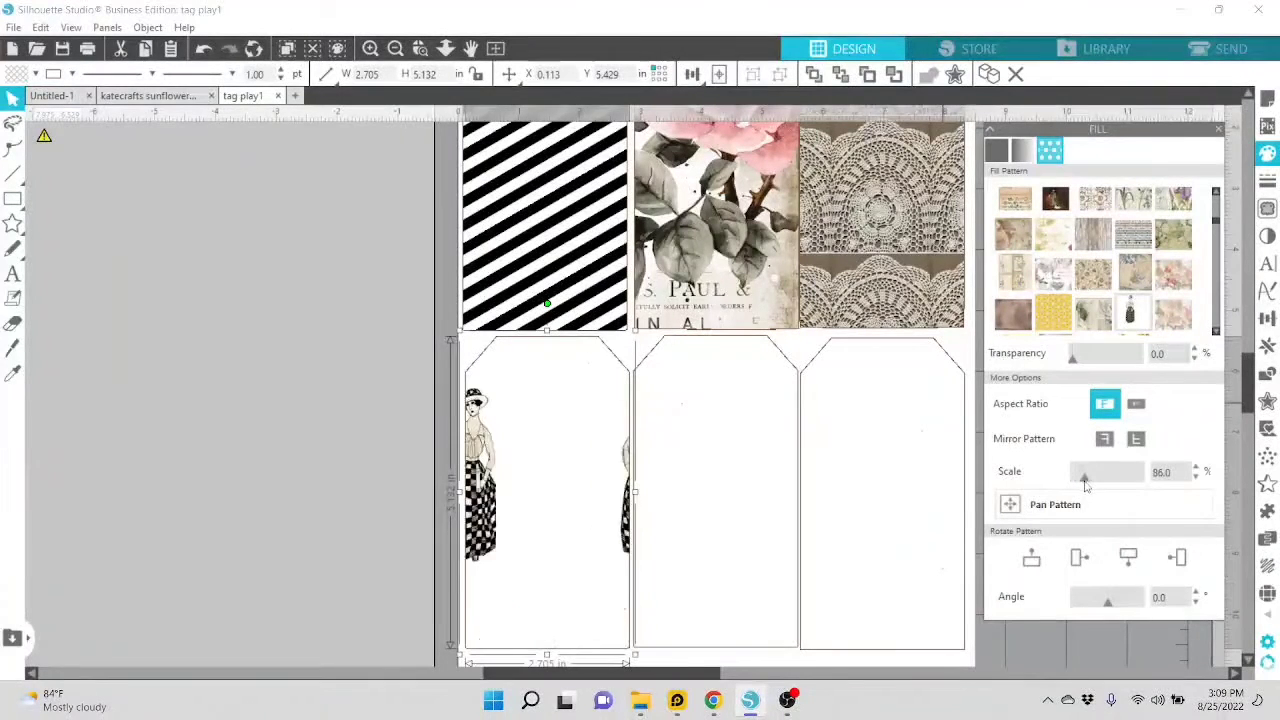
left_click(1009, 507)
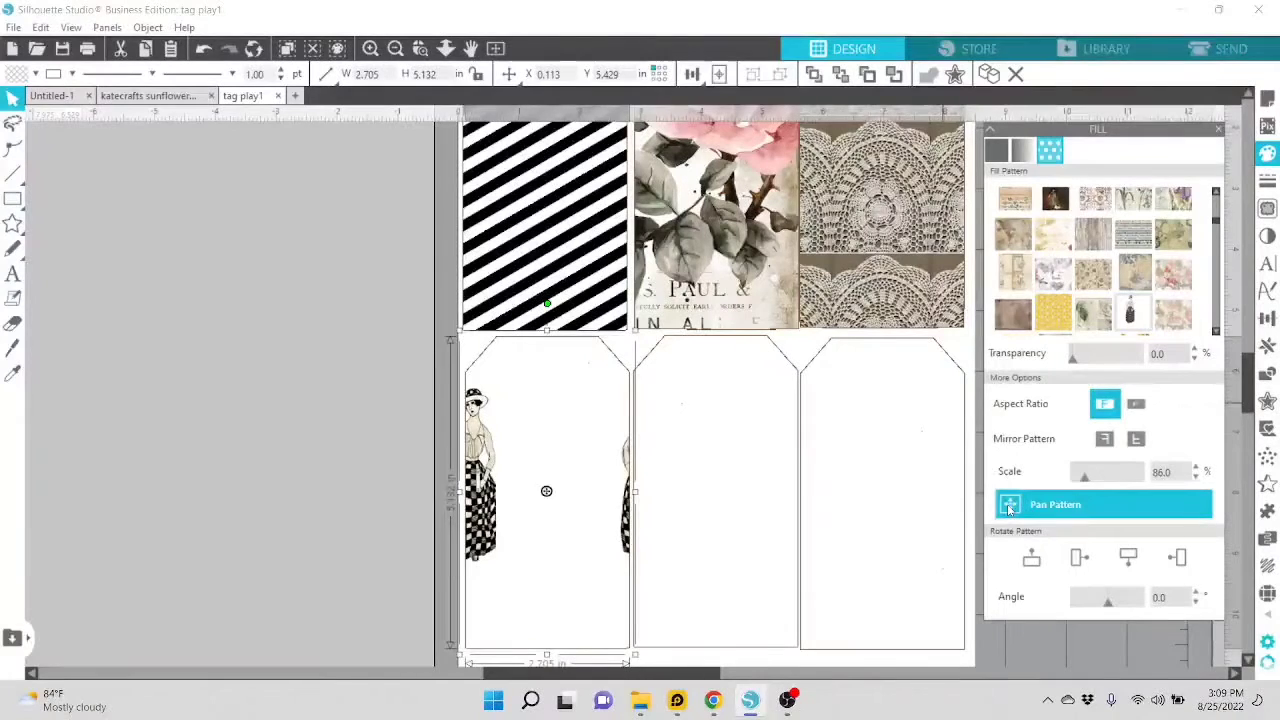
left_click_drag(546, 491, 581, 532)
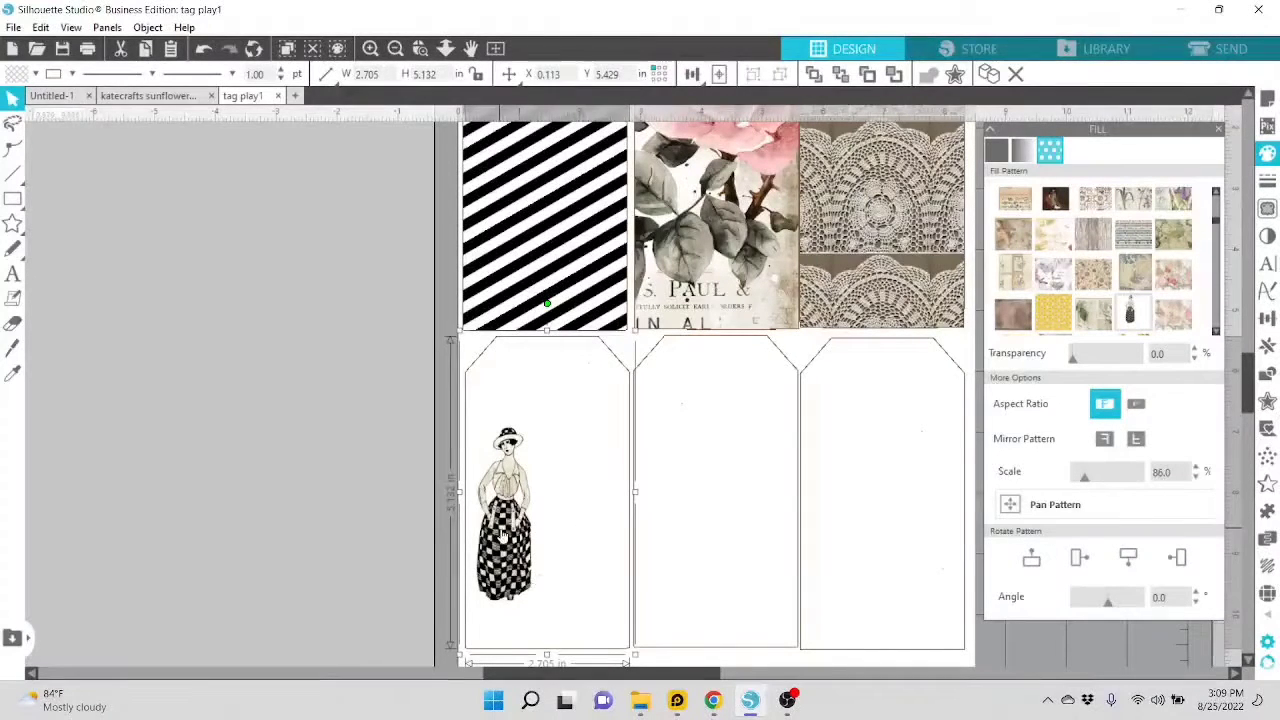
left_click_drag(492, 530, 503, 555)
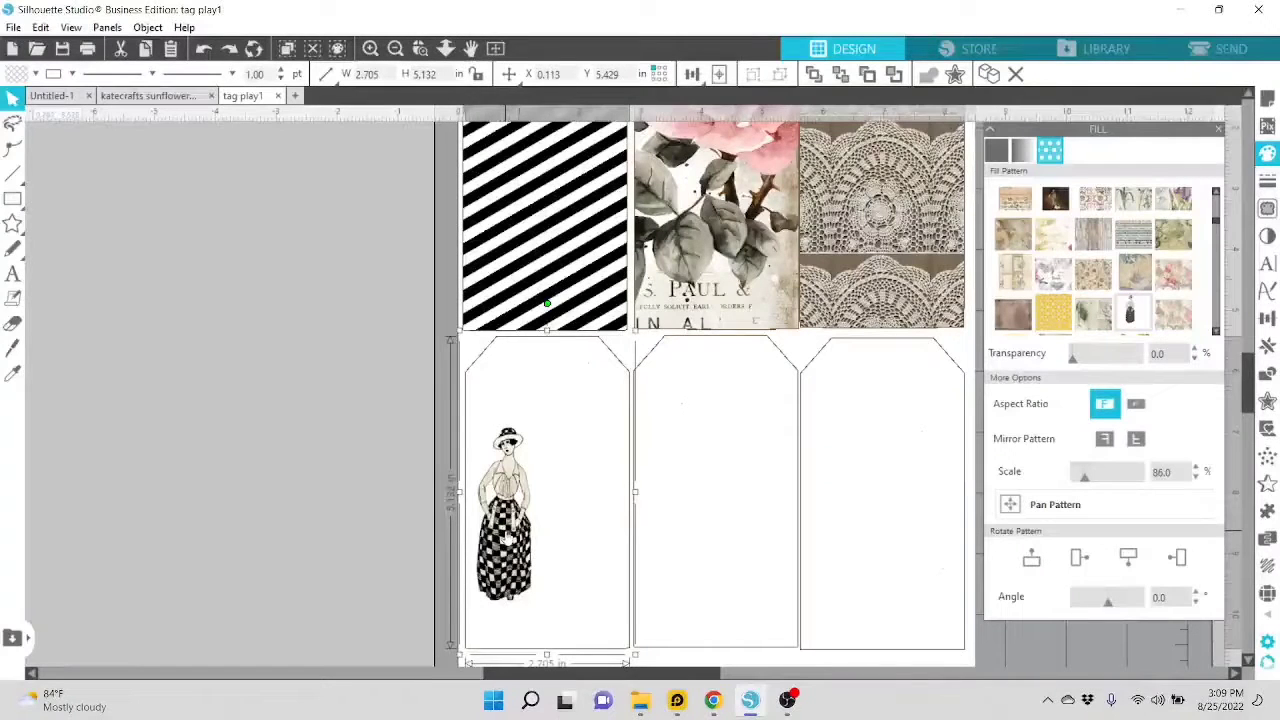
Move the woman-filled tag off the page beside it and enlarge it to about 3.7 by 7.02 in.
left_click_drag(506, 538, 303, 490)
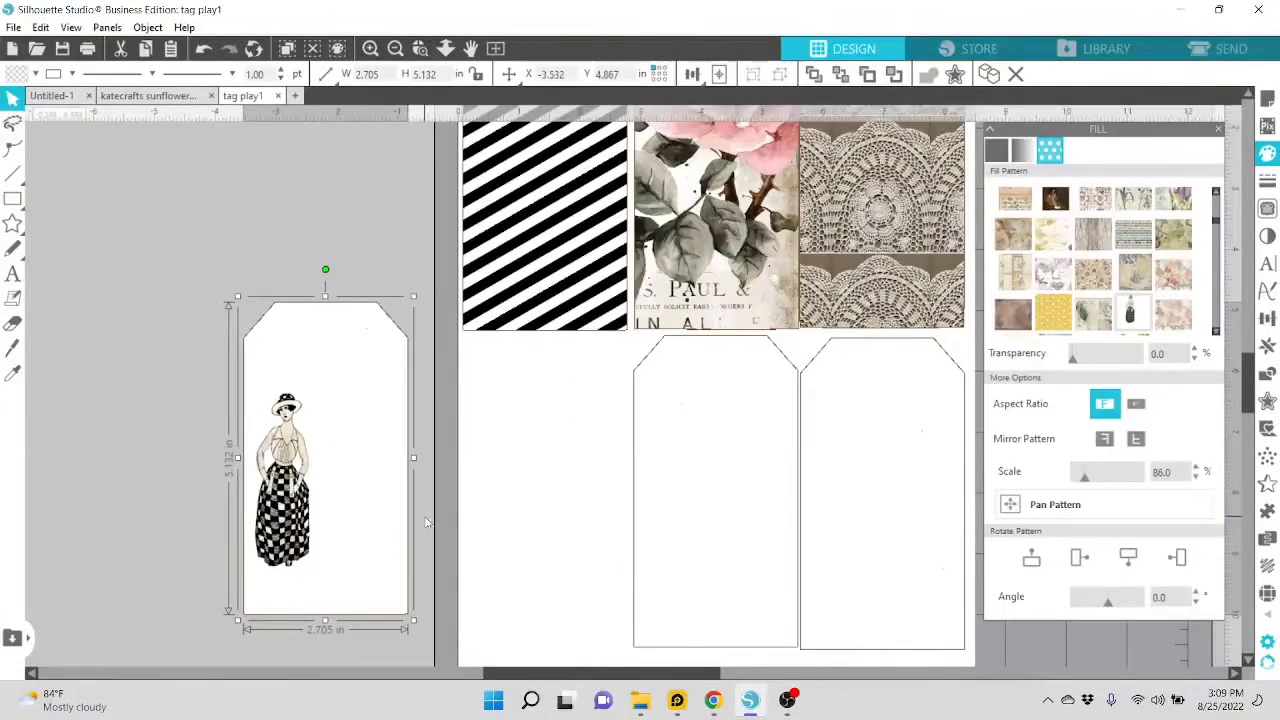
left_click_drag(412, 622, 444, 664)
left_click_drag(320, 588, 262, 445)
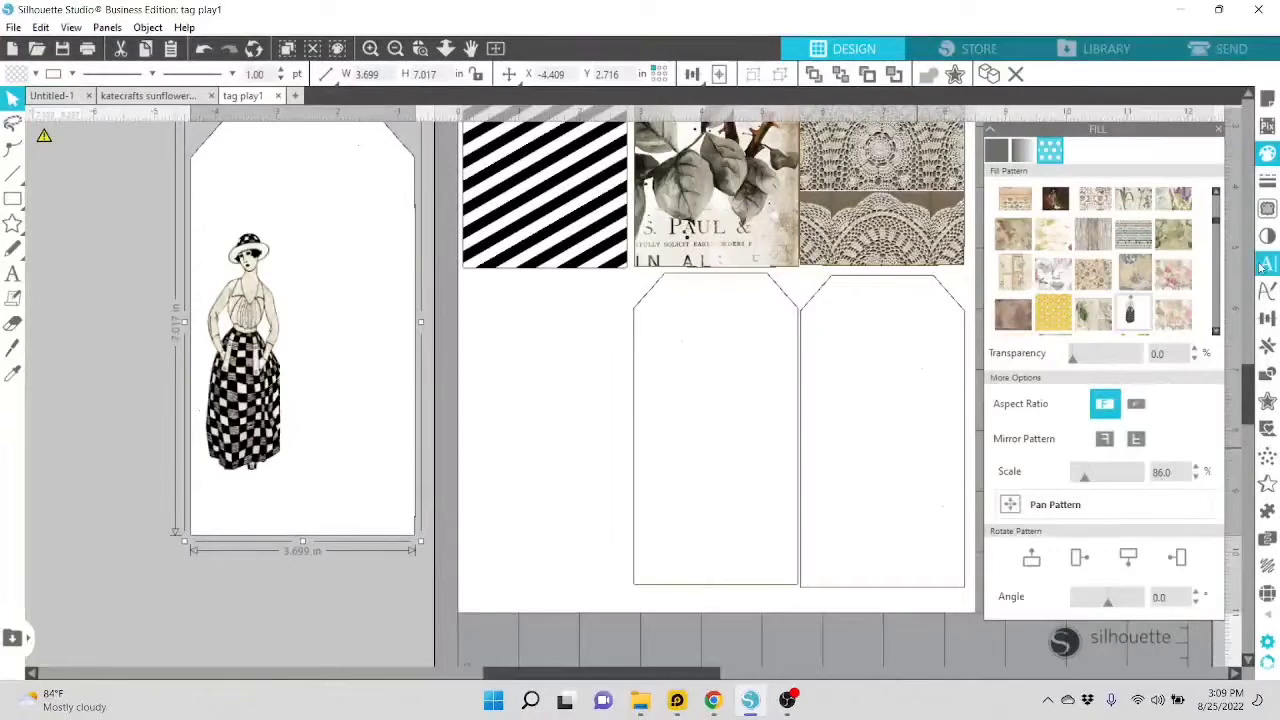
Trace the outer edge of the woman figure with an outline preview and a threshold of 95%.
left_click(1268, 208)
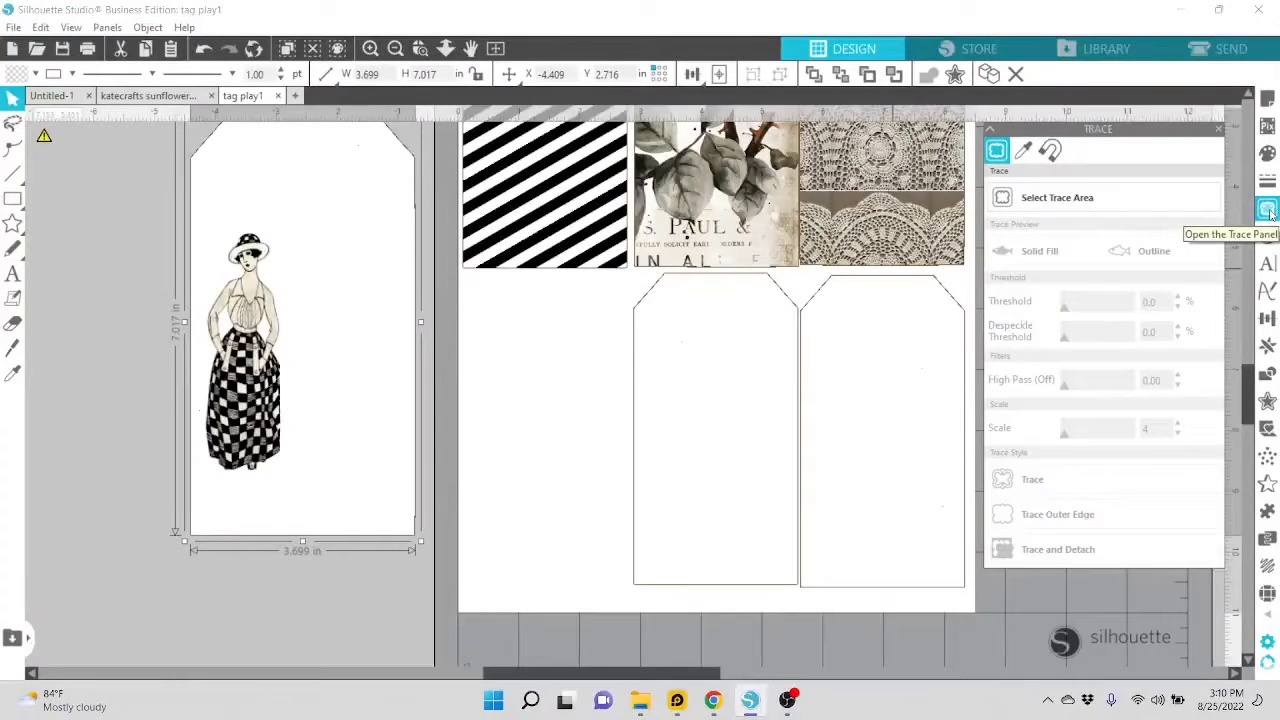
left_click(1076, 202)
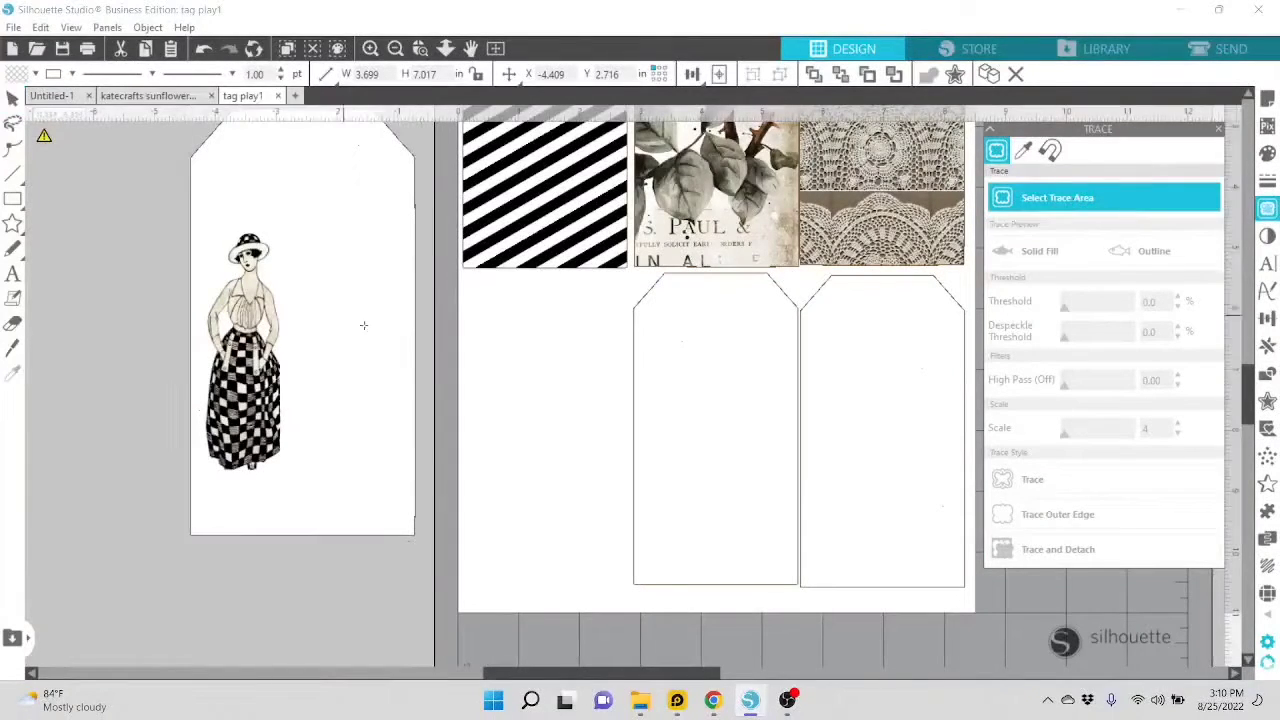
mouse_move(193, 218)
left_mouse_down()
mouse_move(294, 345)
mouse_move(315, 494)
left_mouse_up()
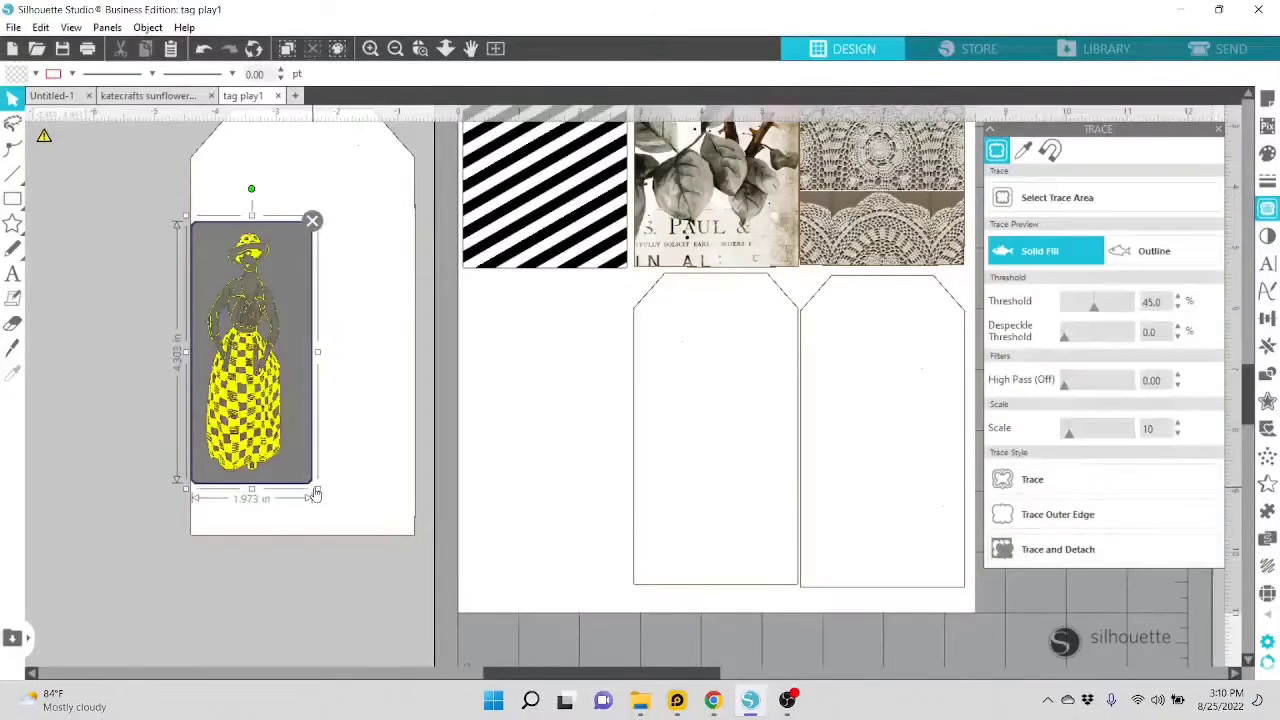
left_click(1168, 258)
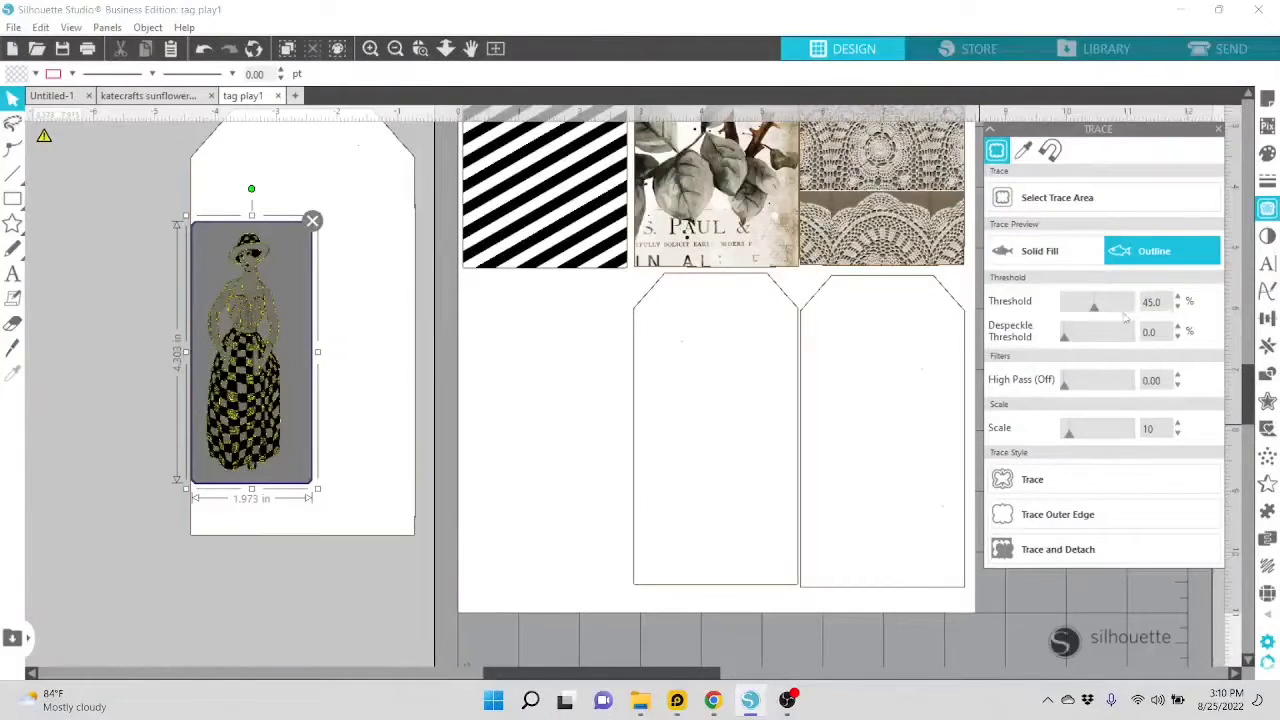
left_click_drag(1095, 311, 1130, 313)
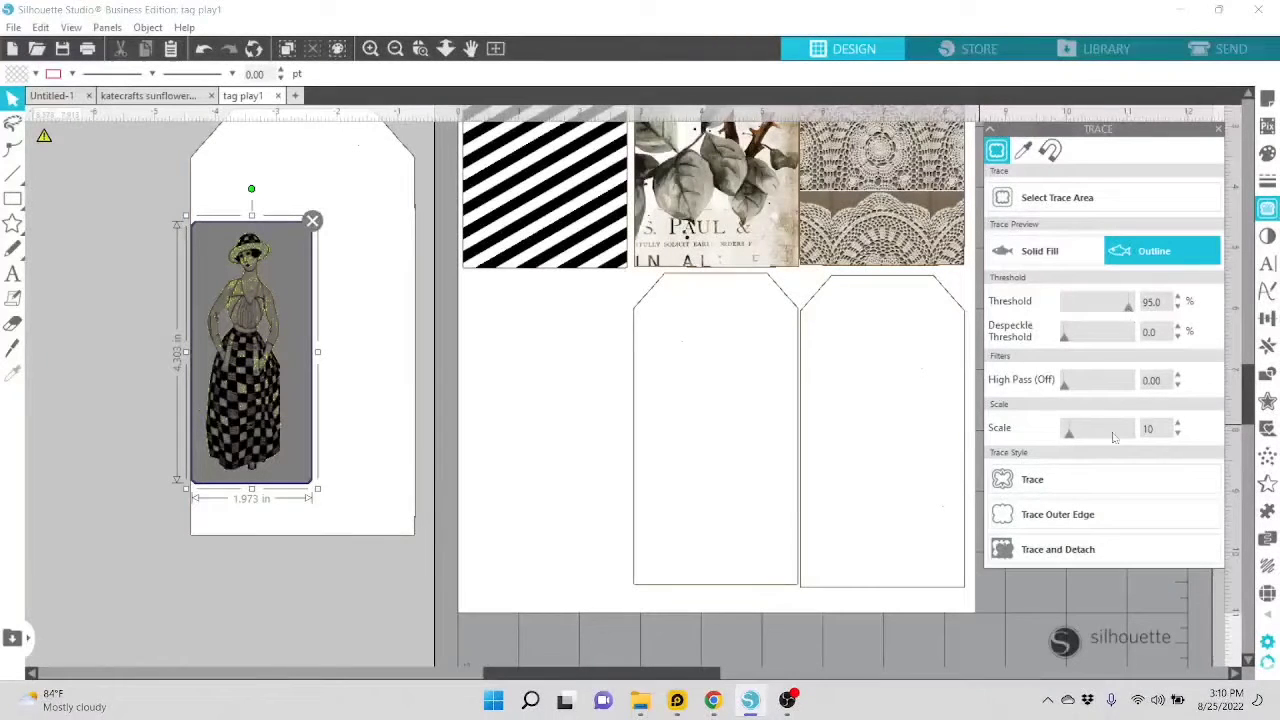
left_click(1055, 524)
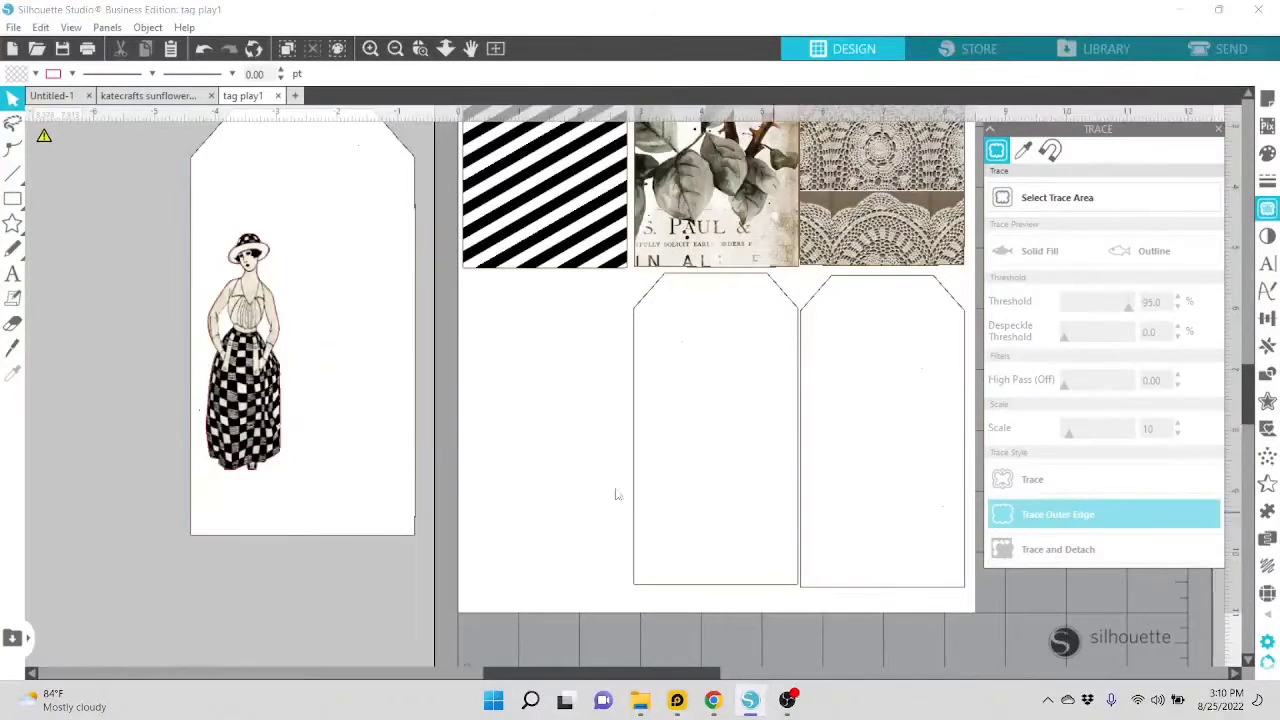
Select the enlarged tag together with the traced outline and crop them so only the woman figure is kept.
scroll(255, 412, "up", 2)
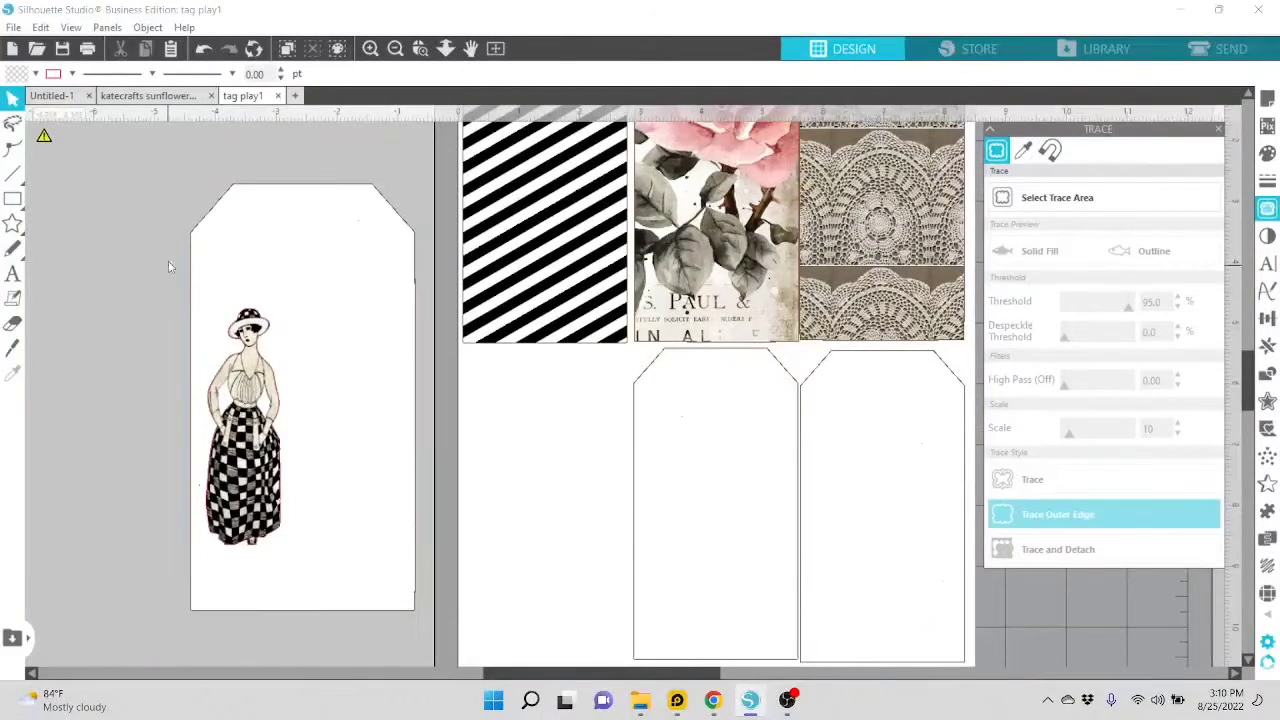
left_click_drag(142, 176, 386, 647)
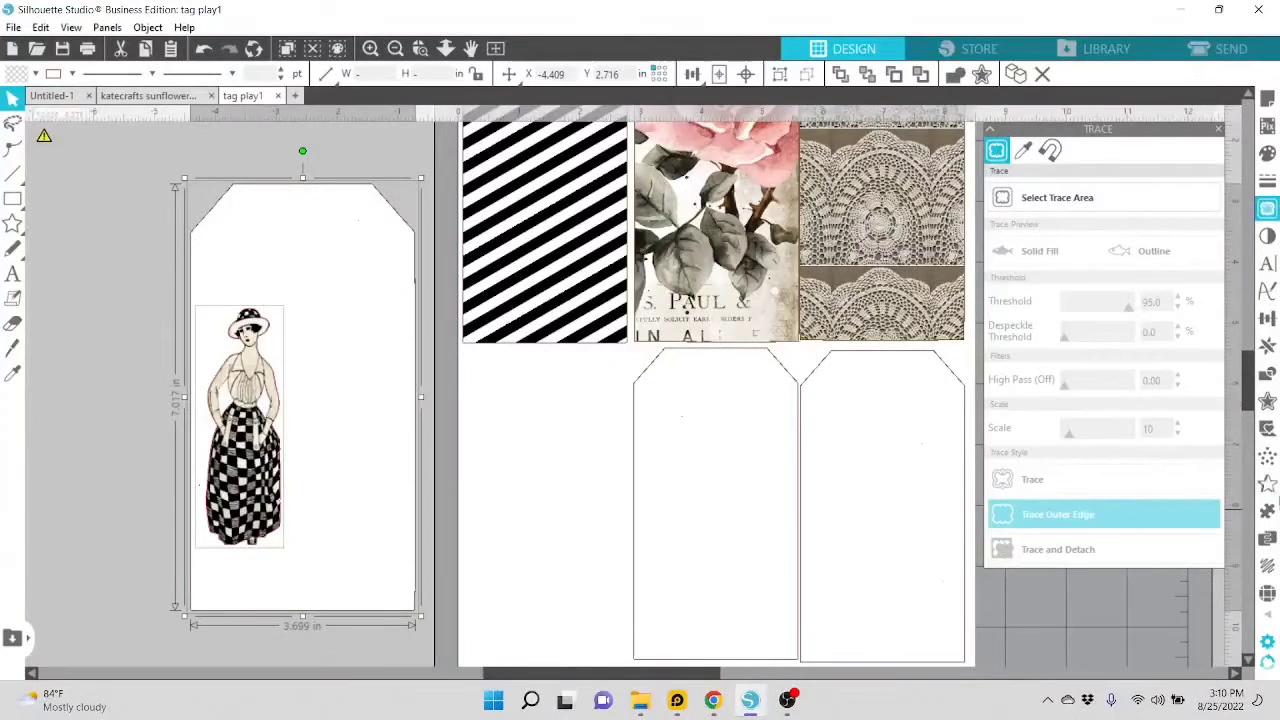
left_click(1270, 377)
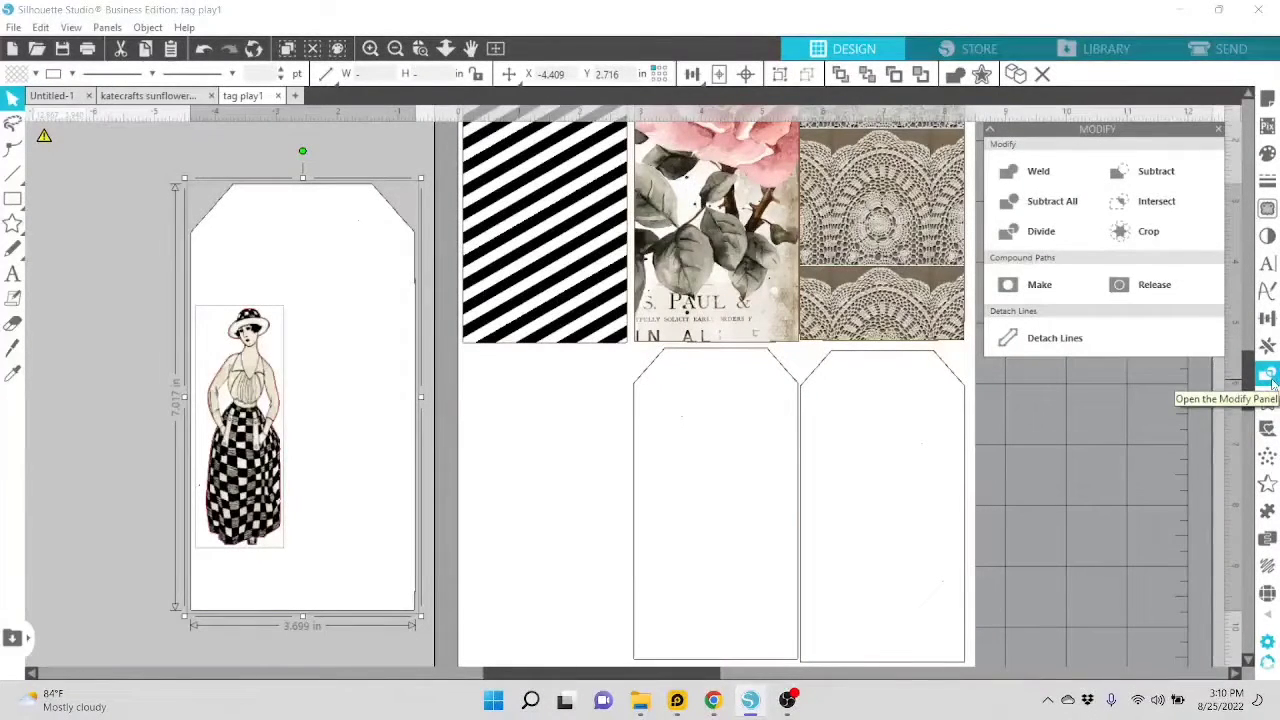
left_click(1148, 231)
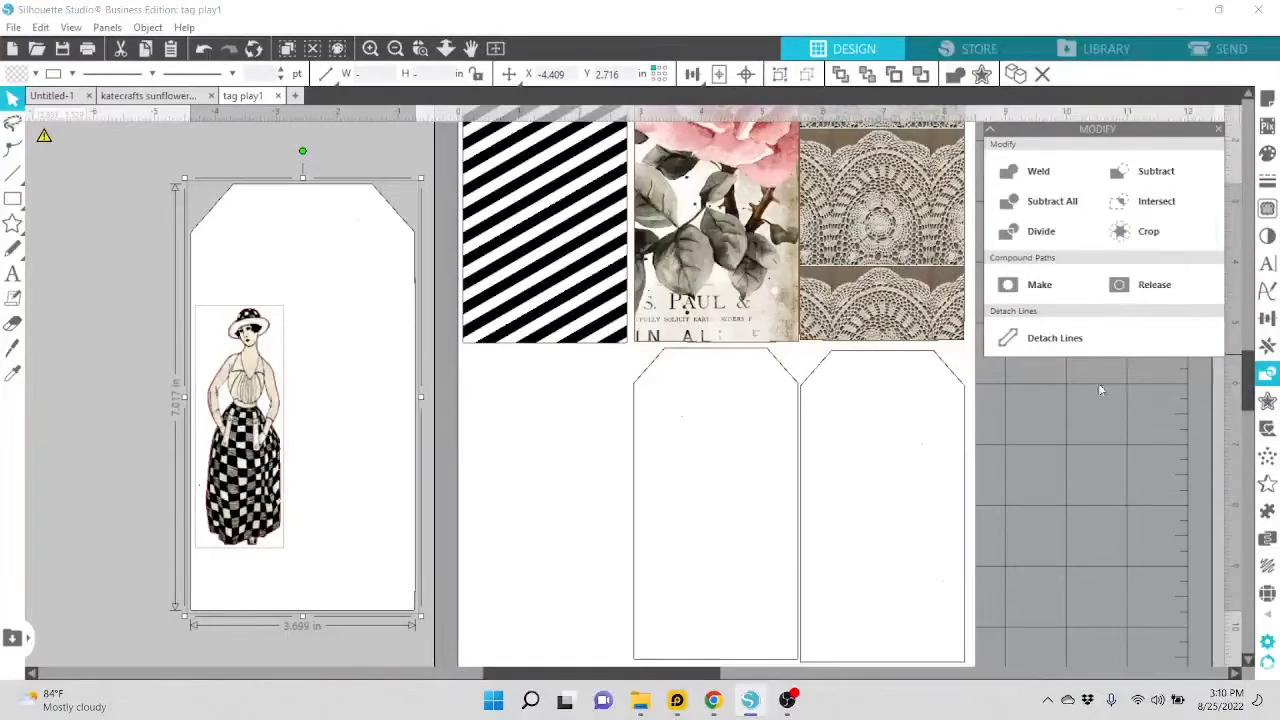
mouse_move(70, 700)
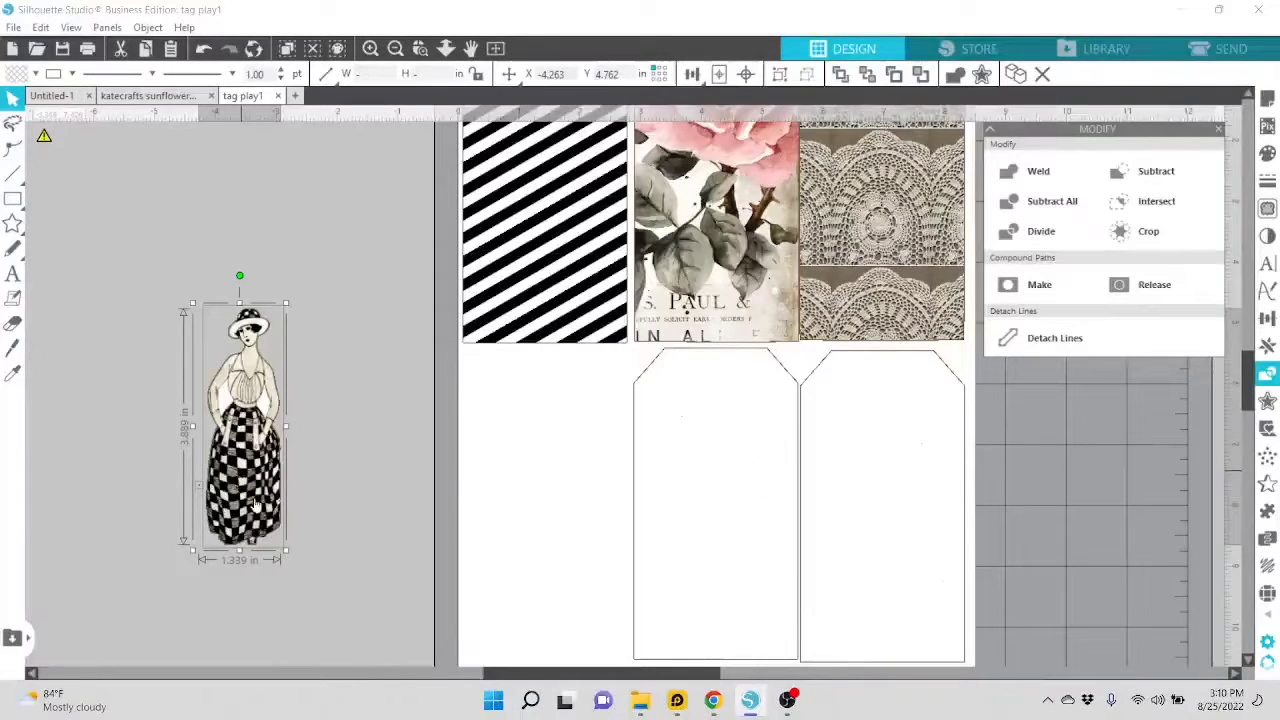
Enlarge the cropped woman figure to about 2.06 by 5.98 in and place it beside the page.
left_click_drag(284, 550, 332, 676)
left_click_drag(297, 605, 311, 506)
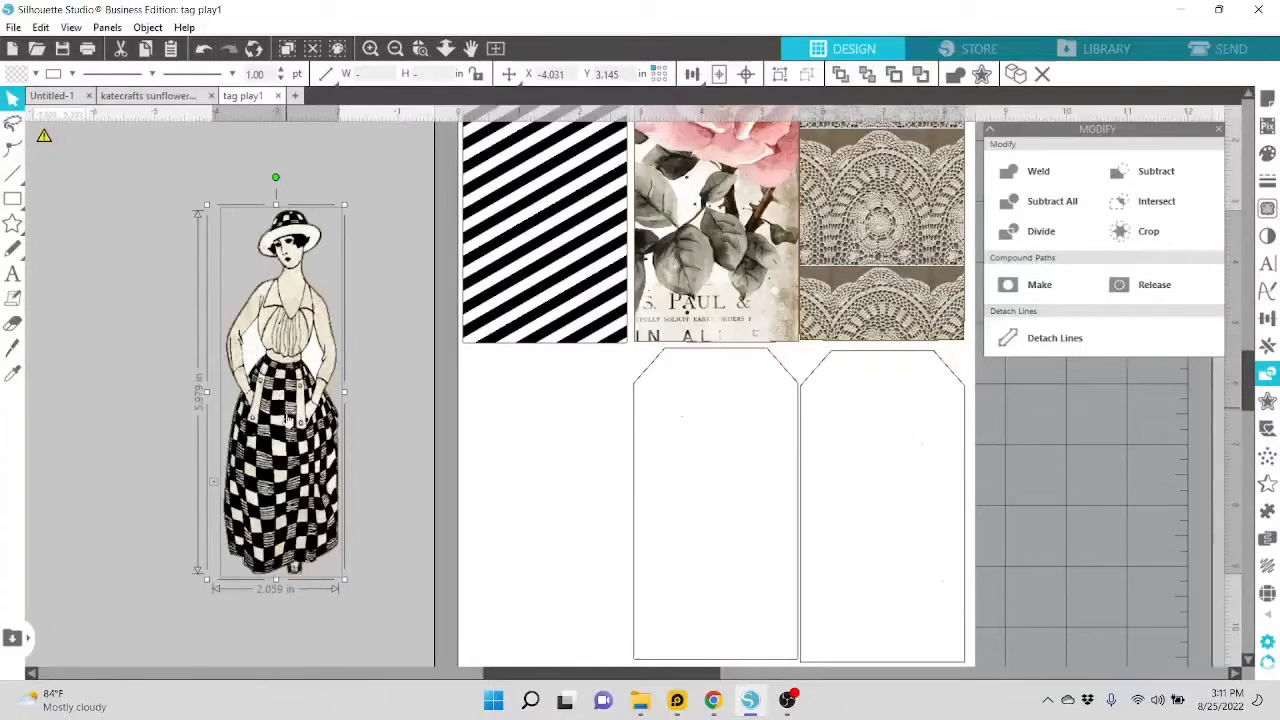
left_click_drag(286, 418, 272, 379)
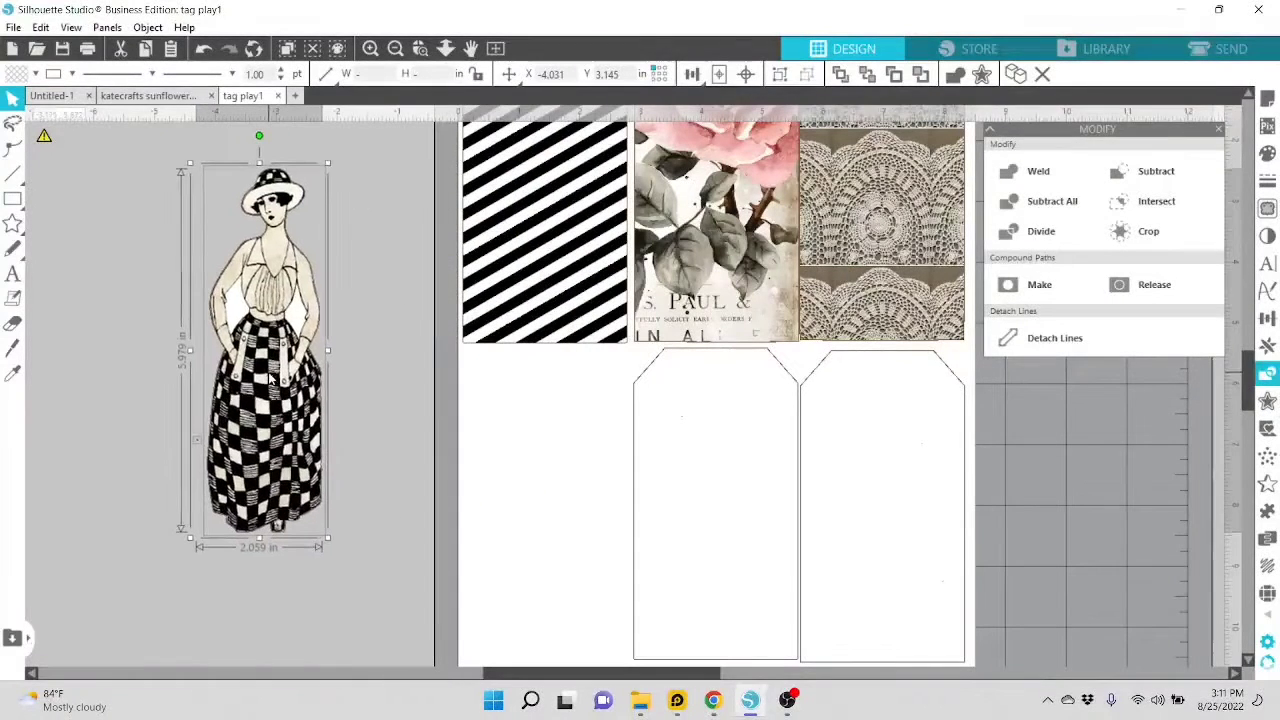
Draw a closed polygon about 0.41 by 0.95 in around the white gap between the woman's left-hand arm in the image and her waist.
mouse_move(12, 199)
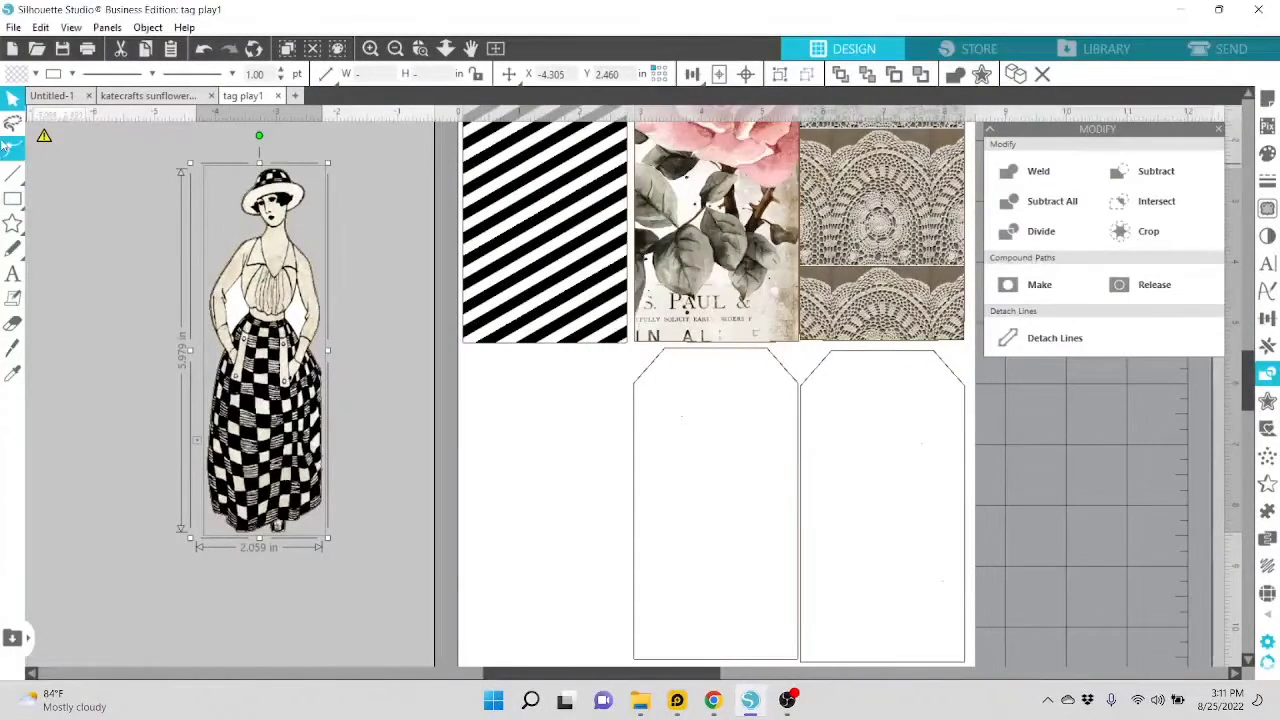
left_click(12, 149)
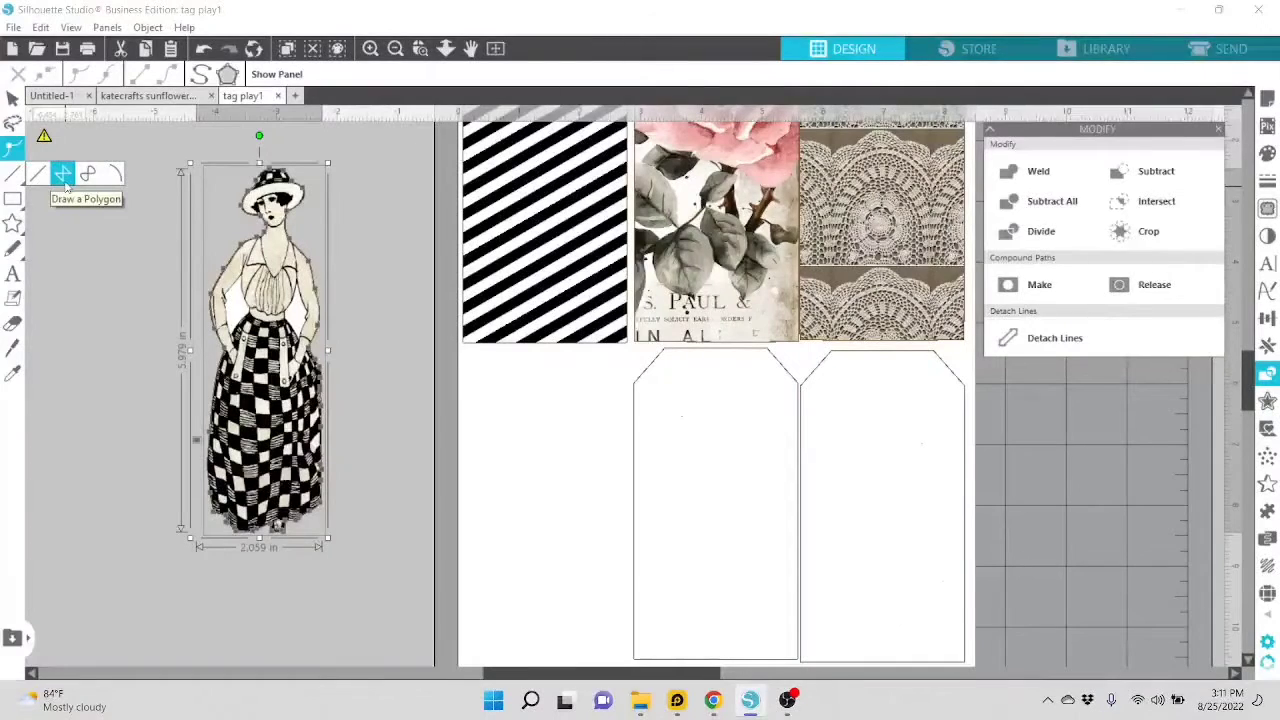
left_click(63, 178)
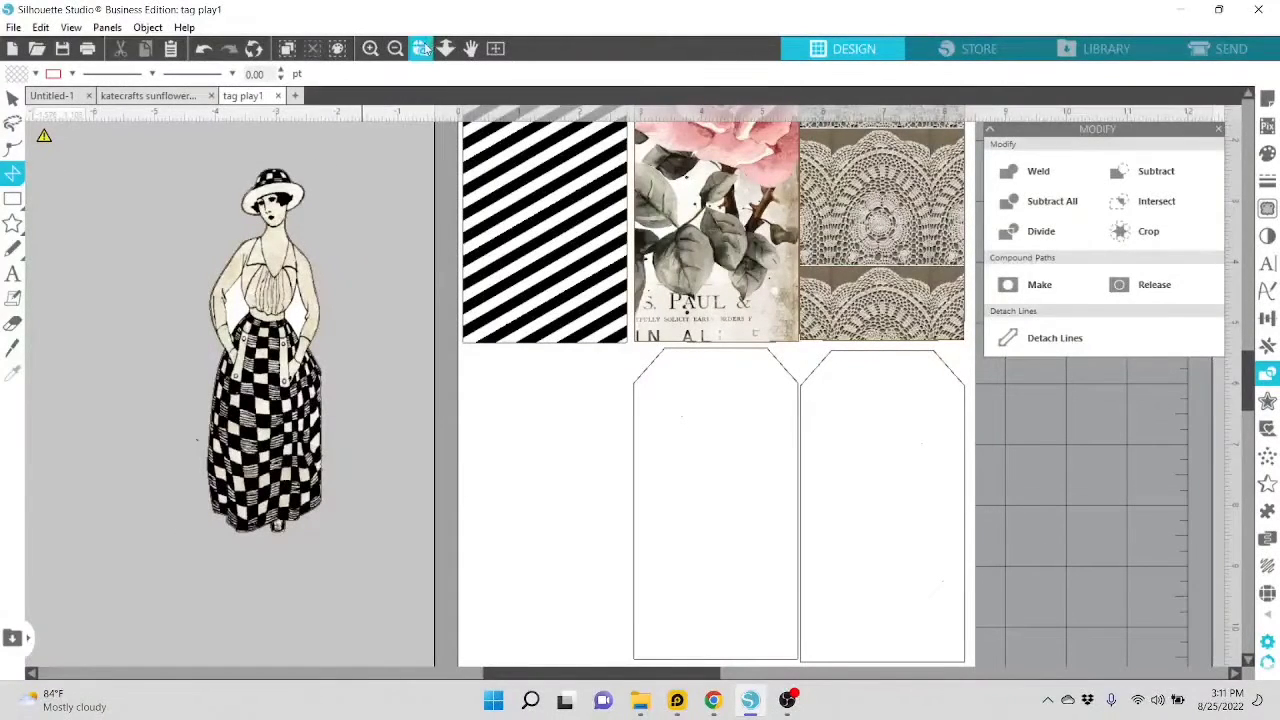
left_click(420, 48)
left_click(254, 316)
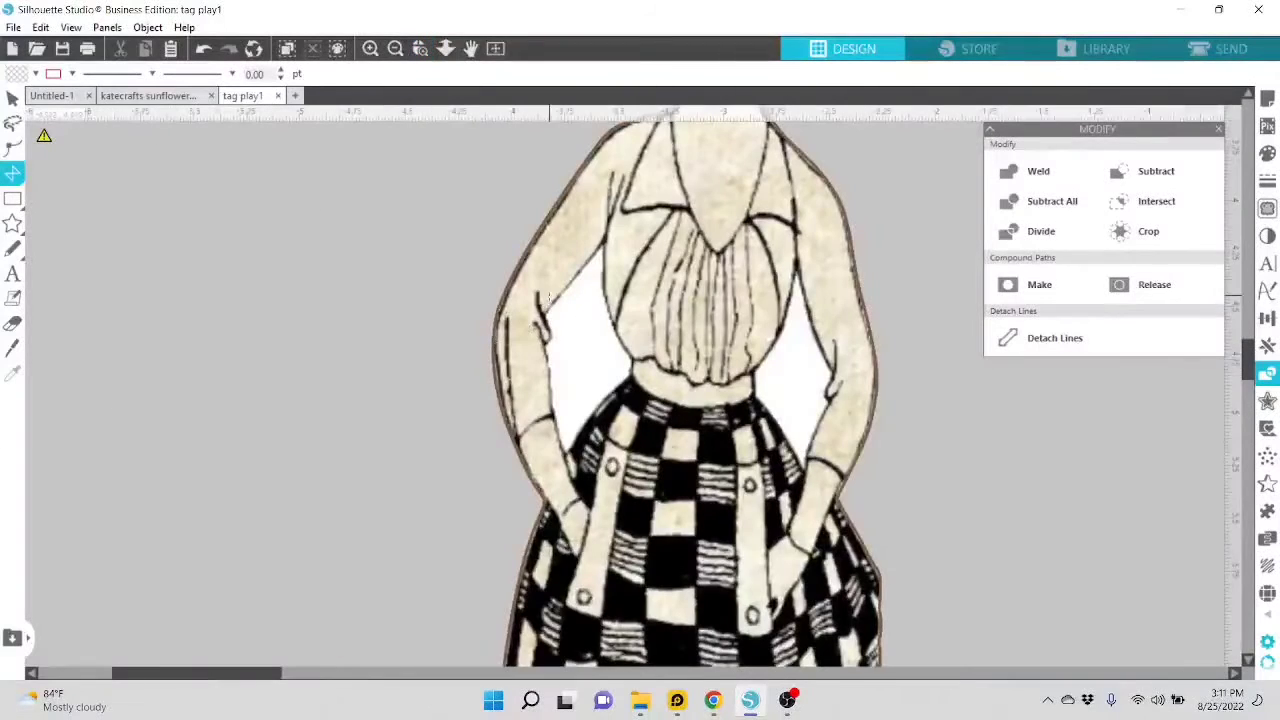
left_click(601, 249)
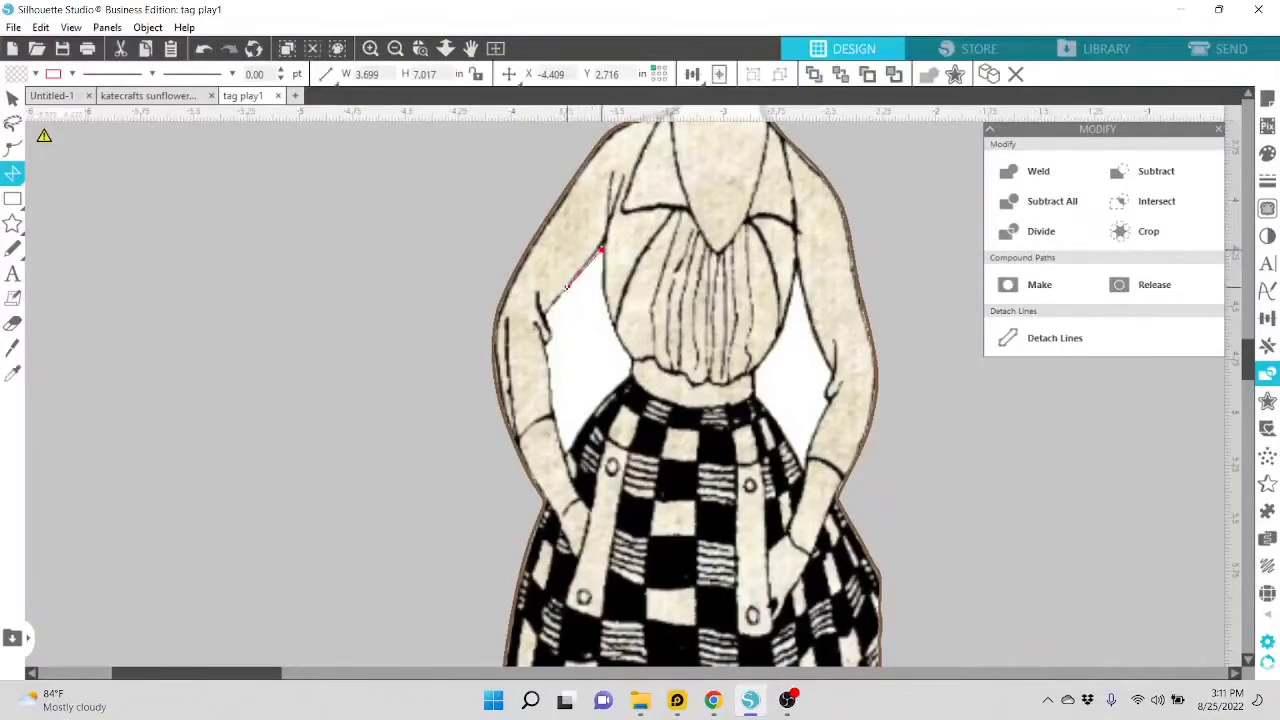
left_click(563, 295)
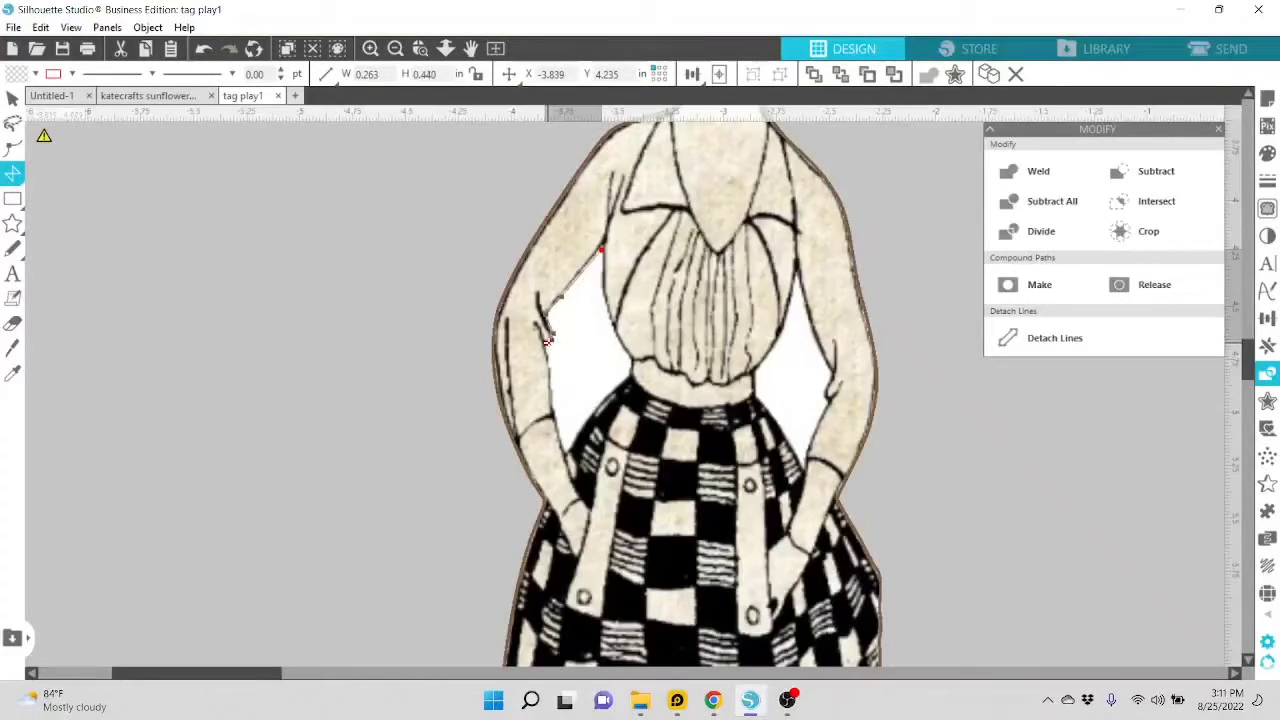
left_click(548, 341)
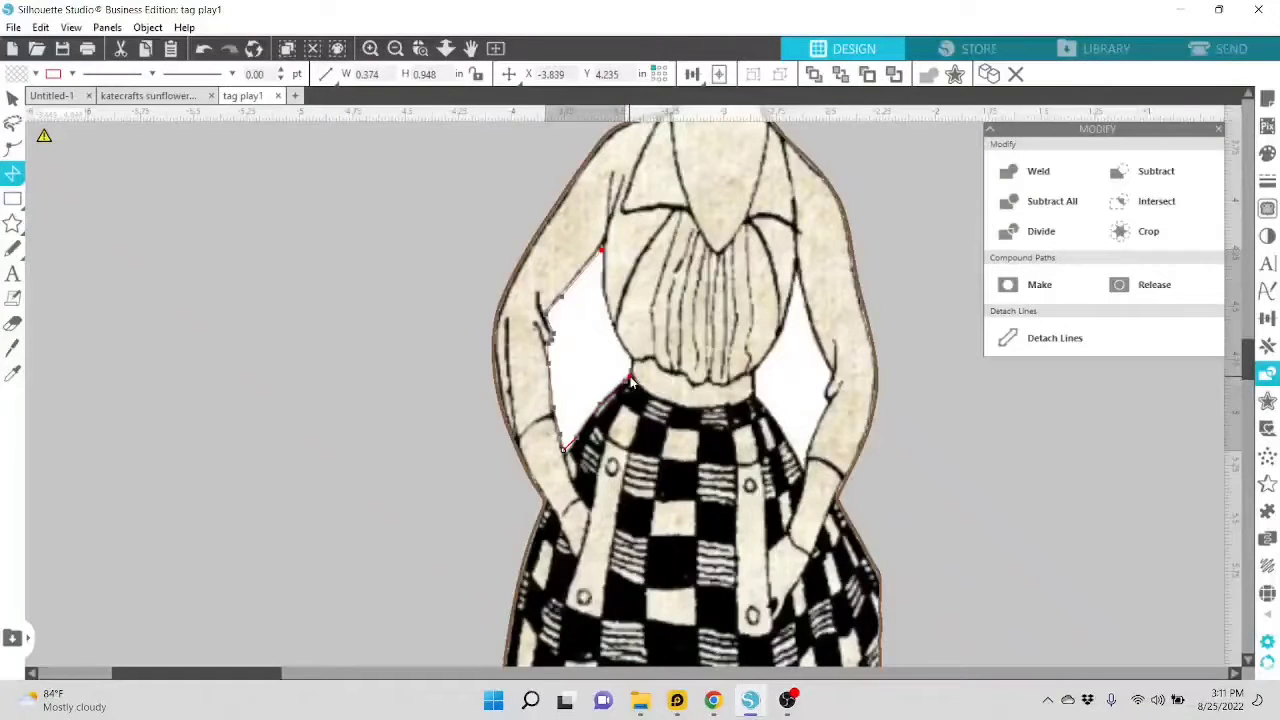
left_click(630, 380)
left_click(600, 253)
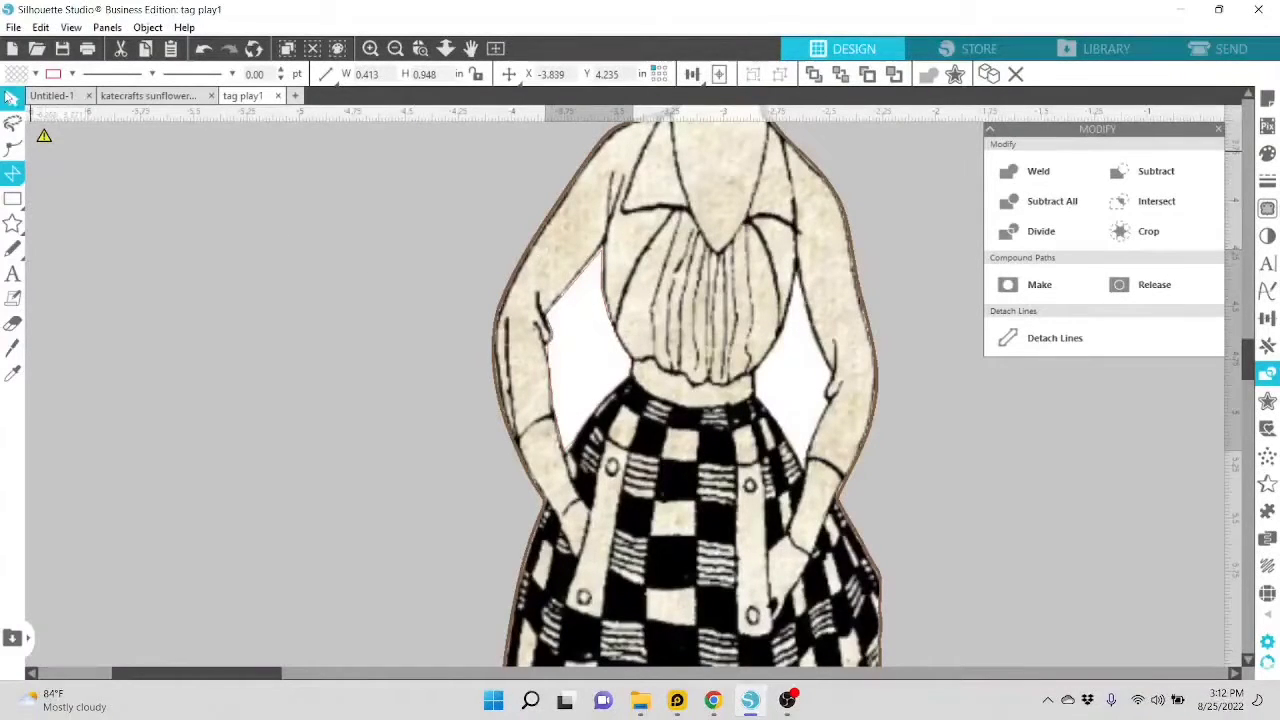
Subtract the drawn polygon from the woman figure to open the gap between her arm and waist, and shift the figure slightly.
left_click(12, 97)
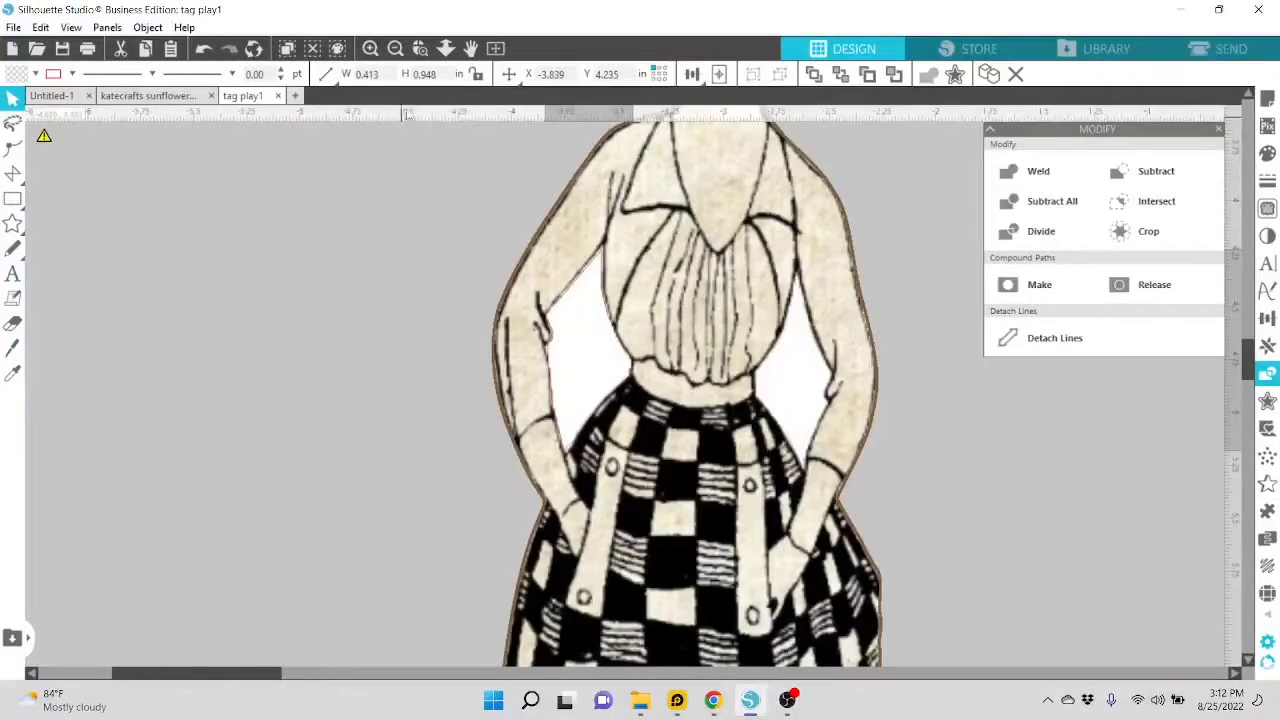
left_click(395, 48)
left_click_drag(520, 146, 806, 668)
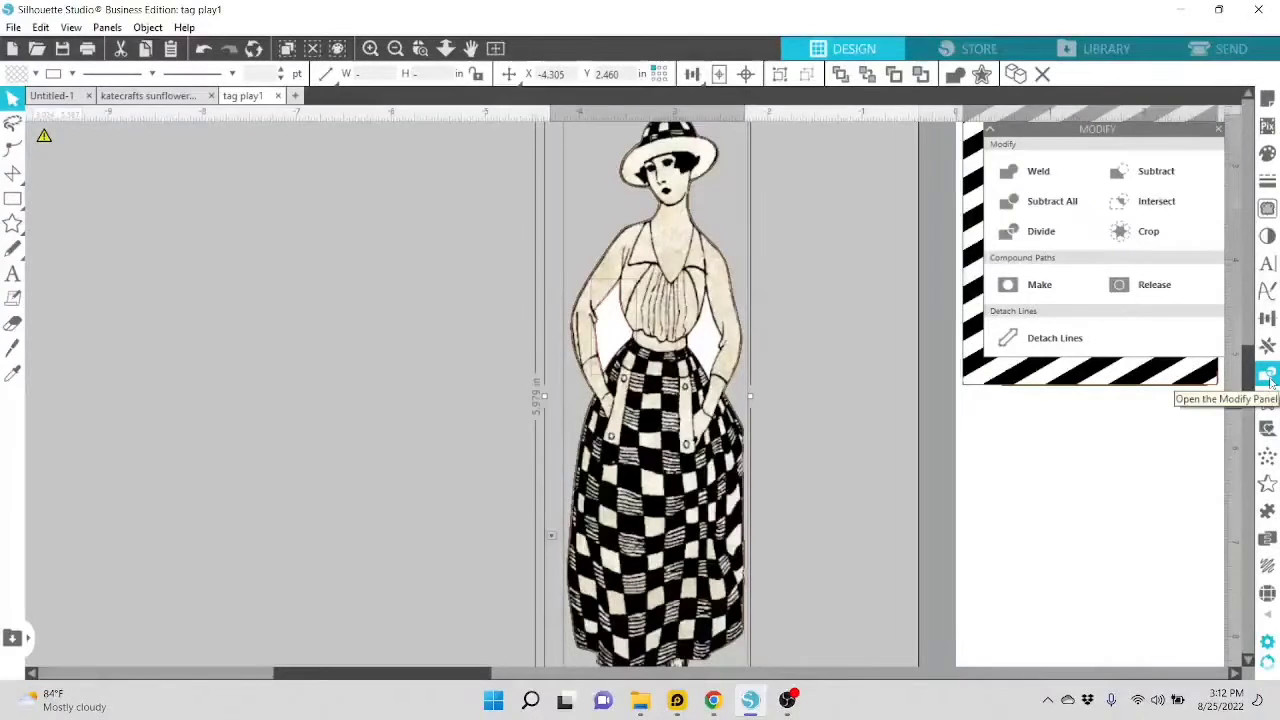
left_click(1185, 175)
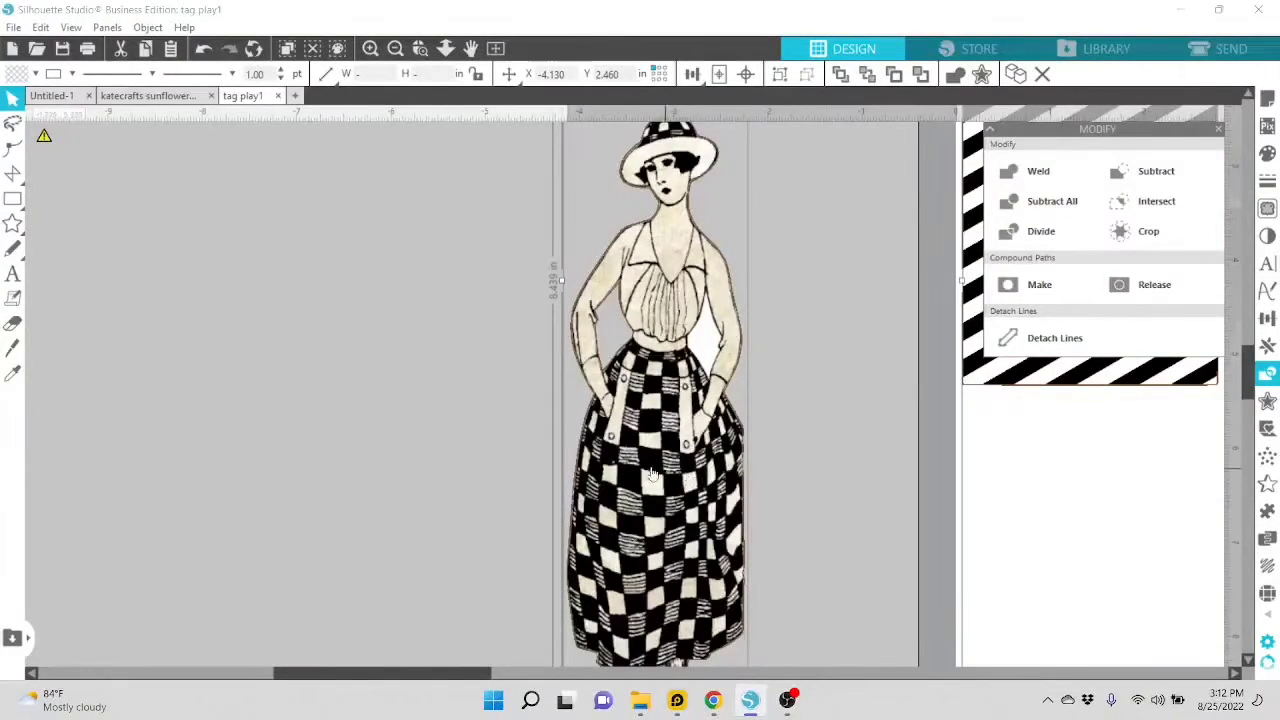
left_click_drag(653, 476, 715, 480)
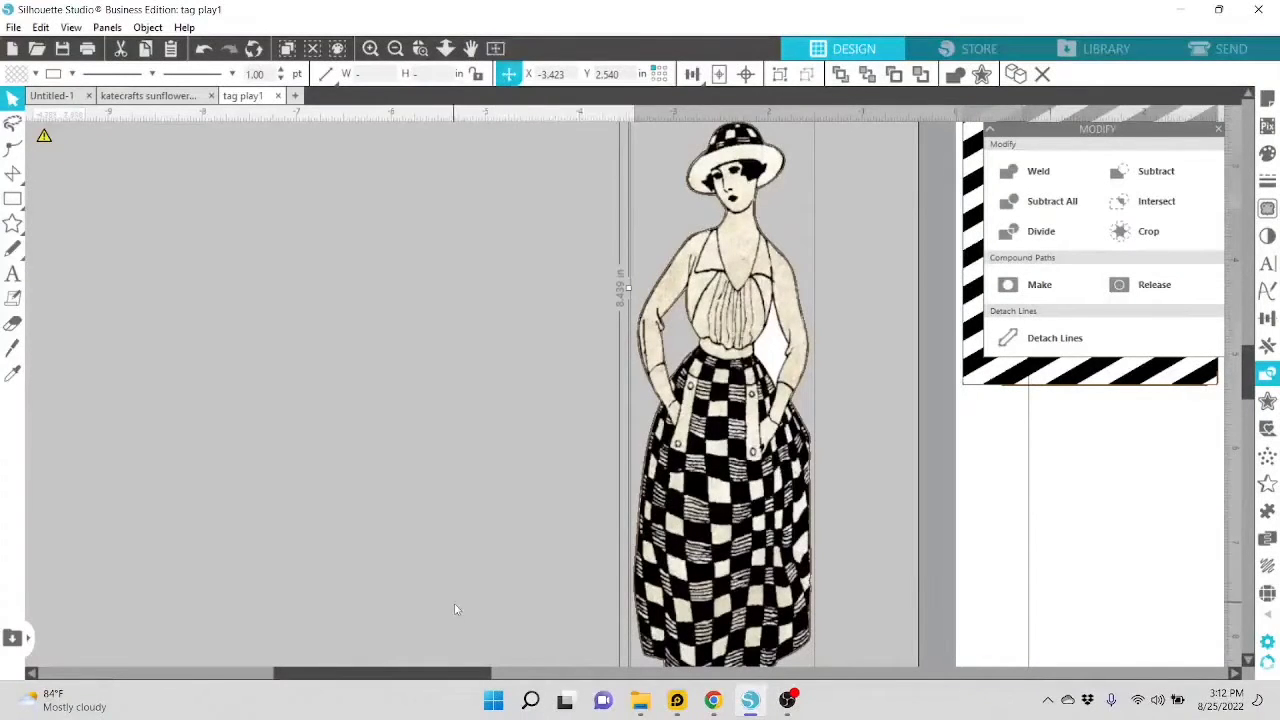
Shrink the woman figure to about 1.30 by 4.12 in and place it on the black-and-white striped tag.
left_click_drag(440, 675, 582, 676)
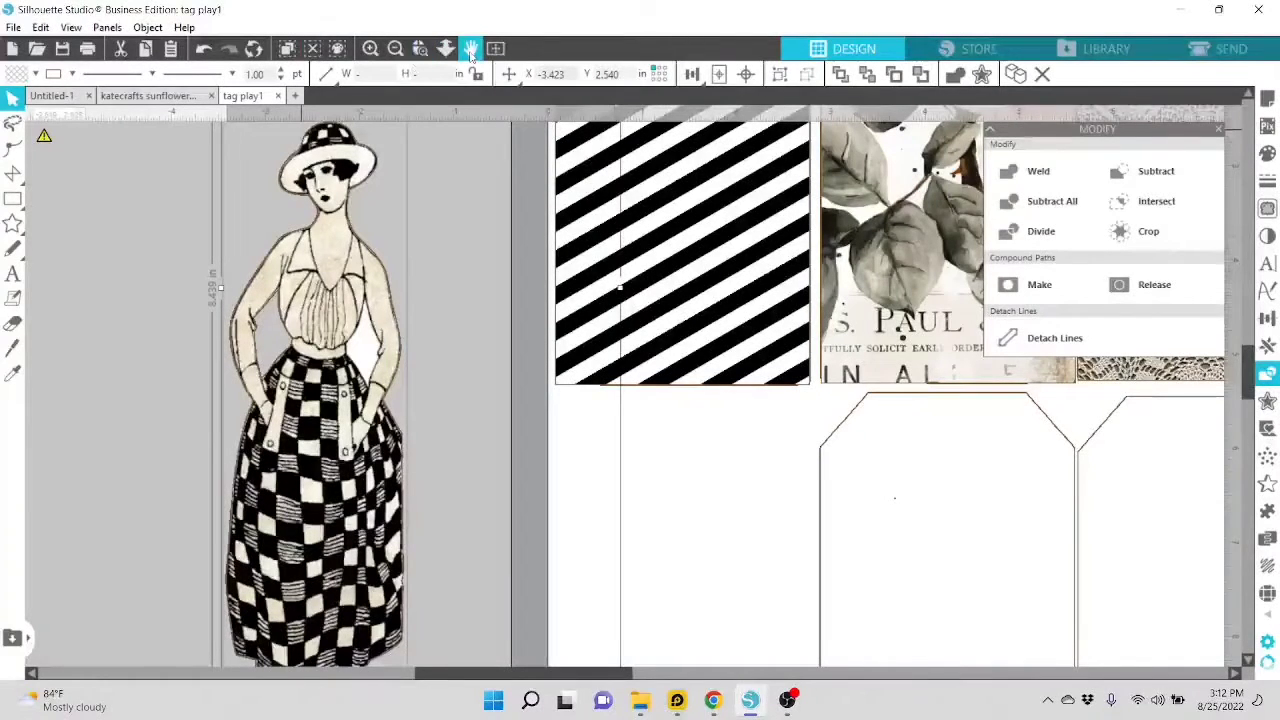
left_click(398, 50)
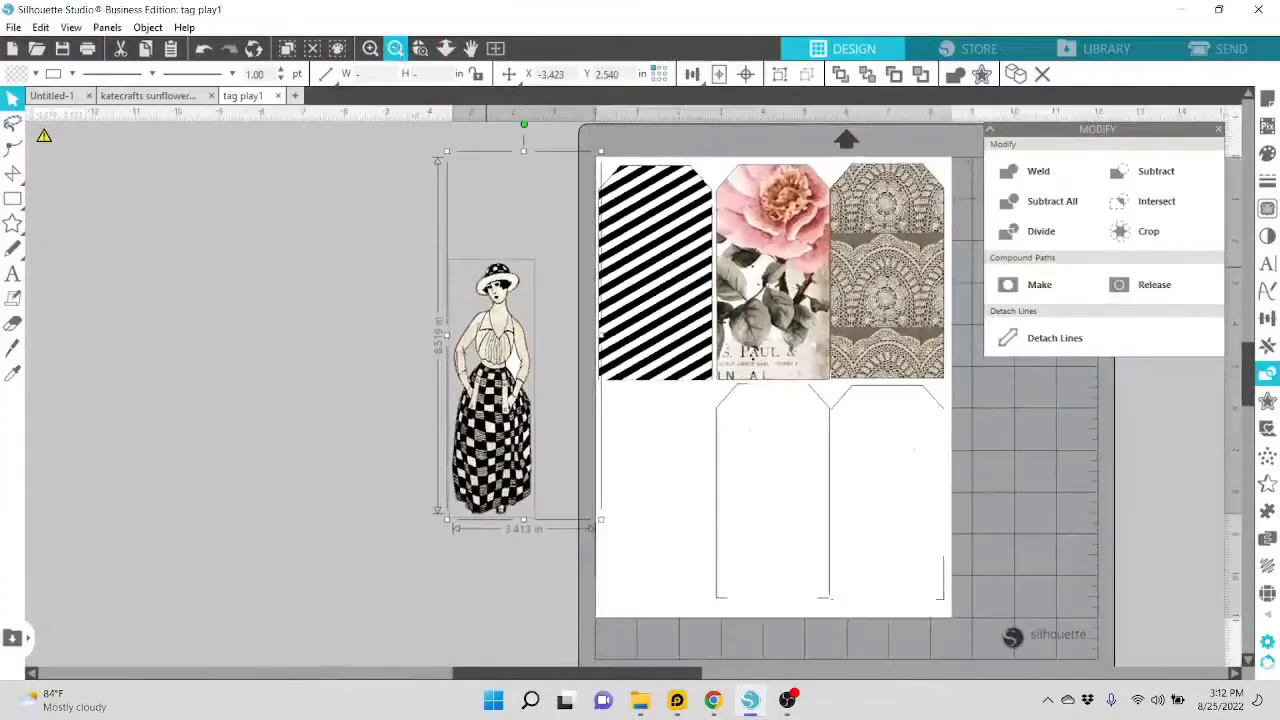
left_click(318, 435)
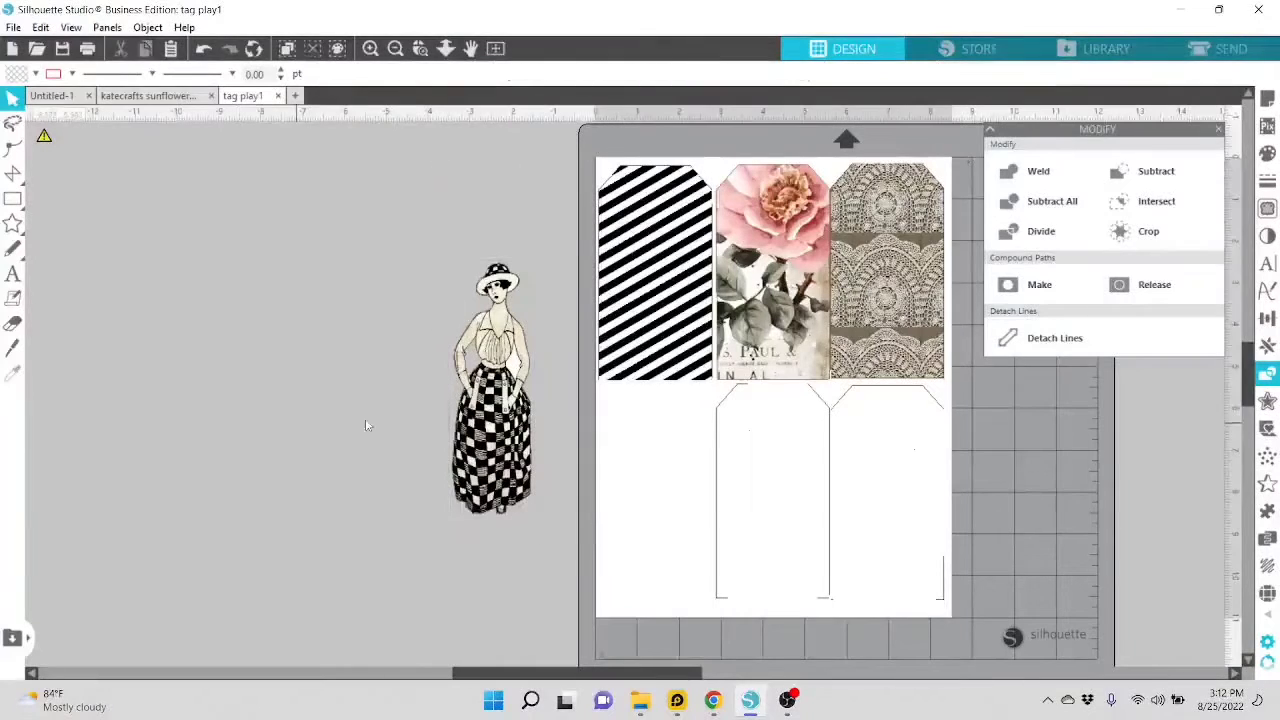
left_click(508, 290)
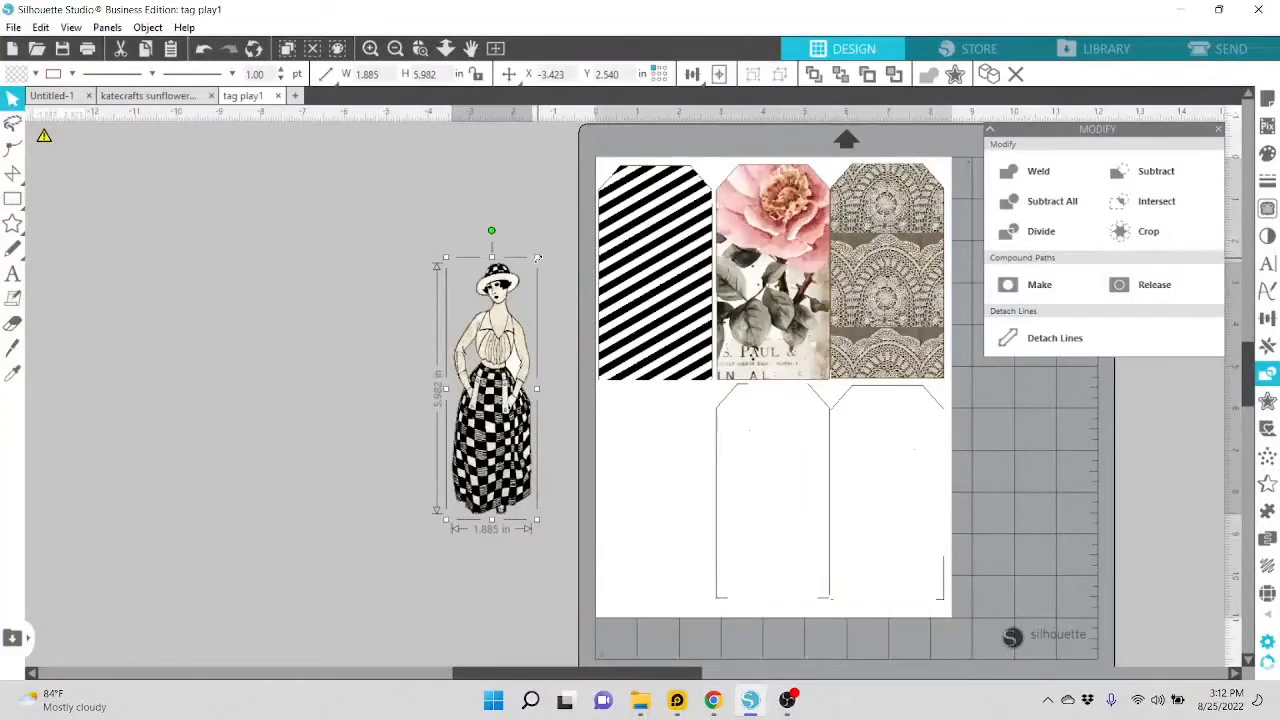
left_click_drag(537, 258, 512, 335)
left_click_drag(481, 468, 627, 335)
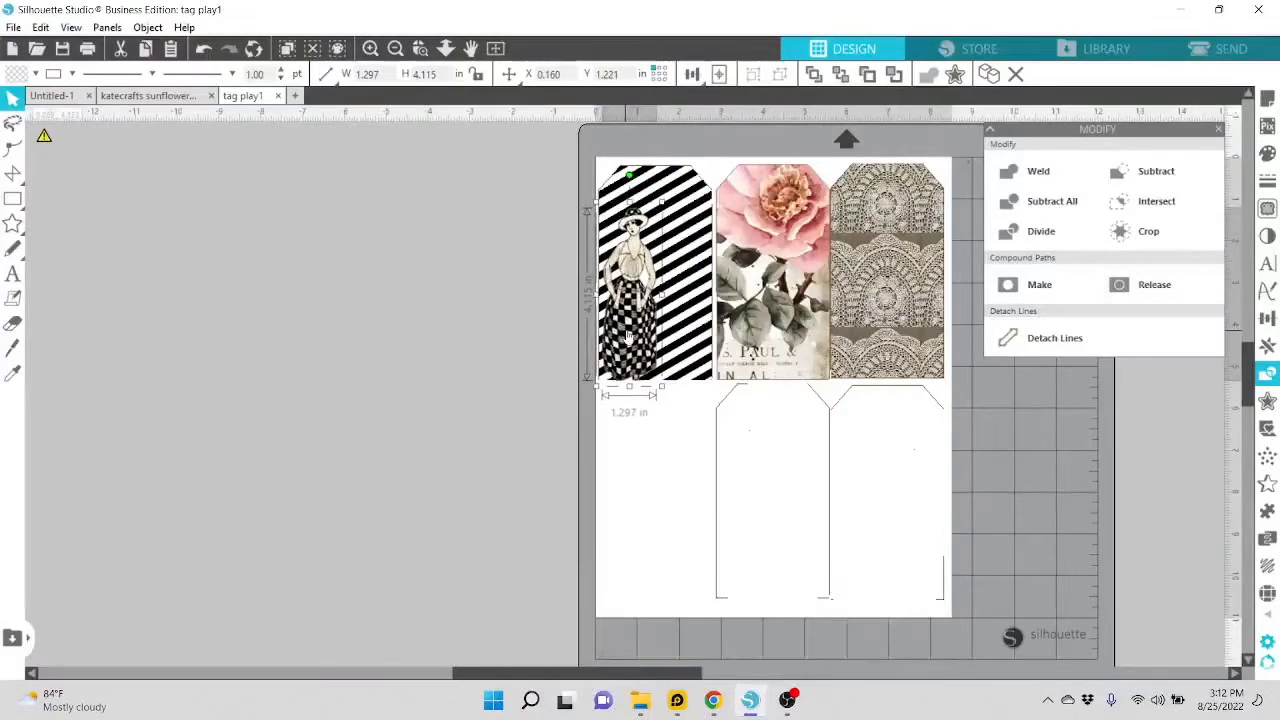
left_click(589, 330)
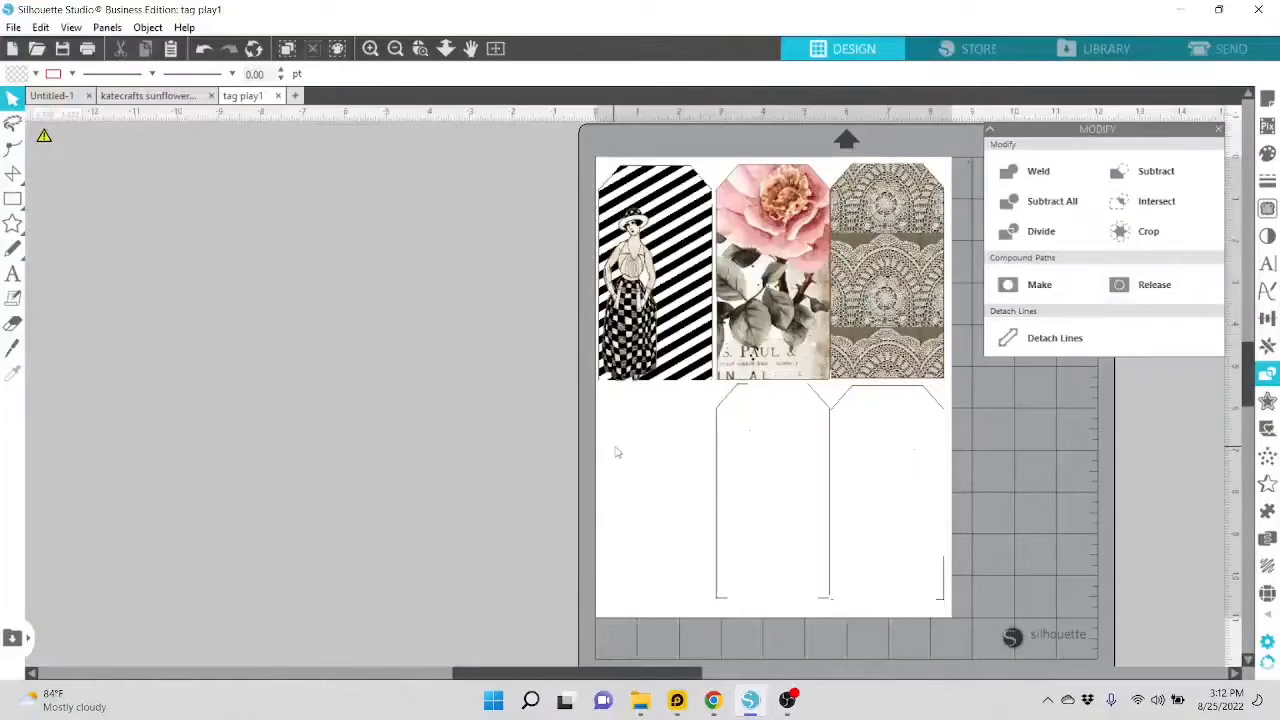
Duplicate a blank tag into the empty spot of the lower row, and move the woman figure onto the lace tag.
left_click(718, 524)
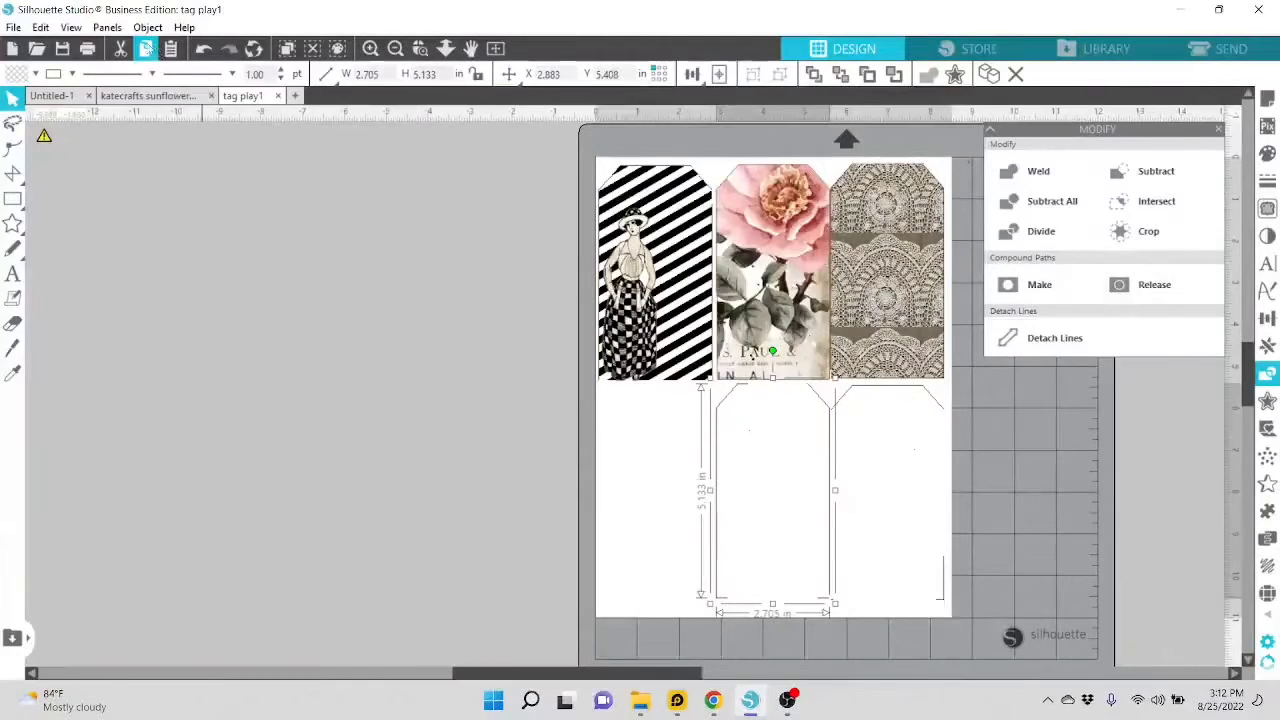
left_click(145, 48)
left_click(170, 48)
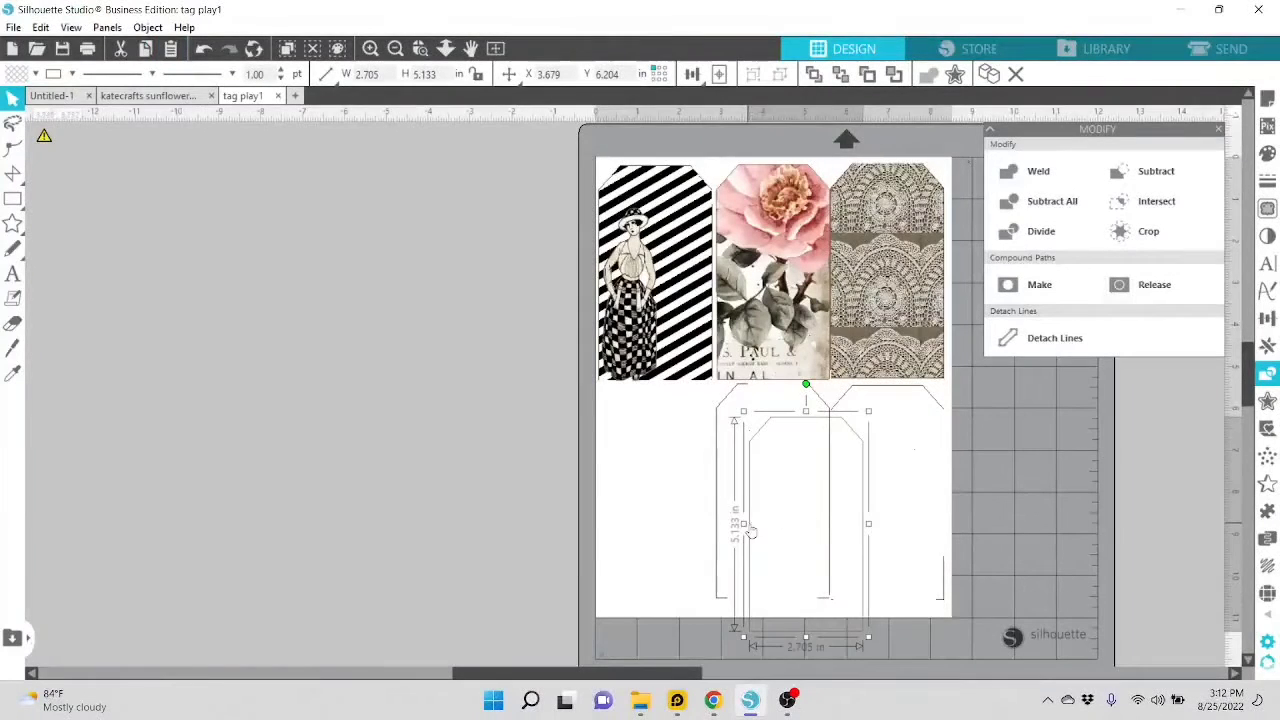
left_click_drag(750, 530, 597, 494)
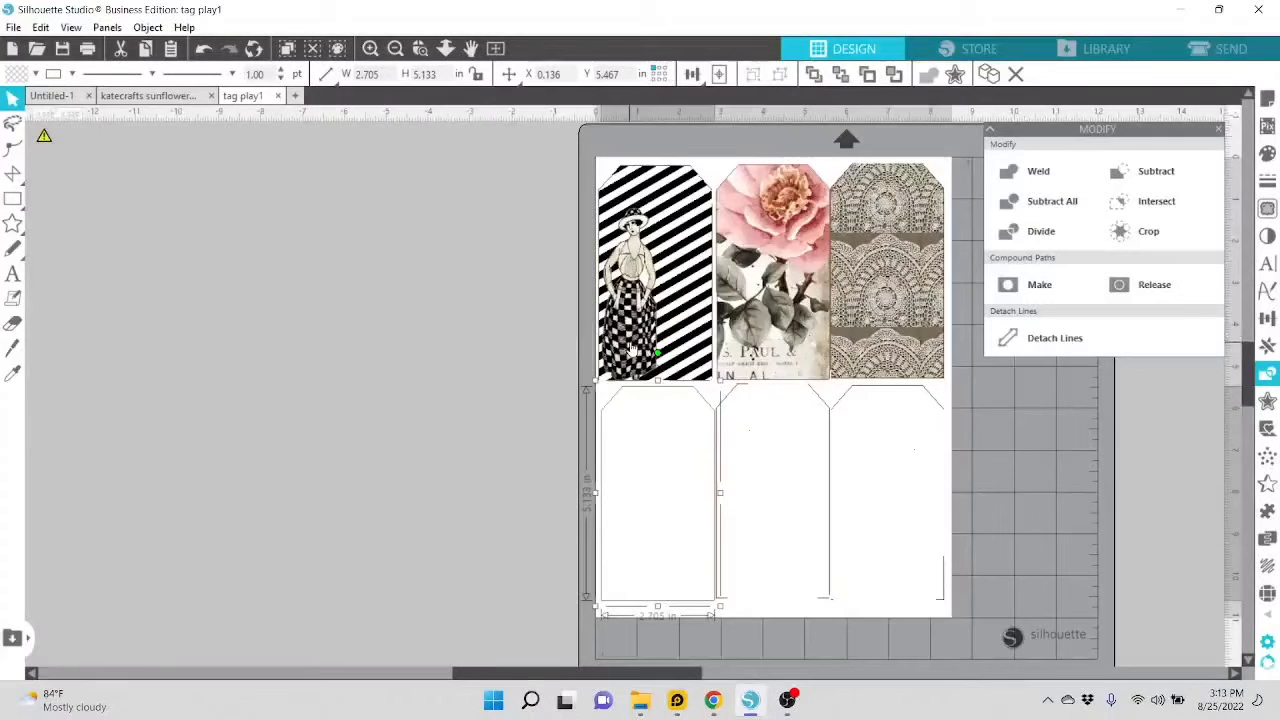
left_click_drag(629, 348, 871, 322)
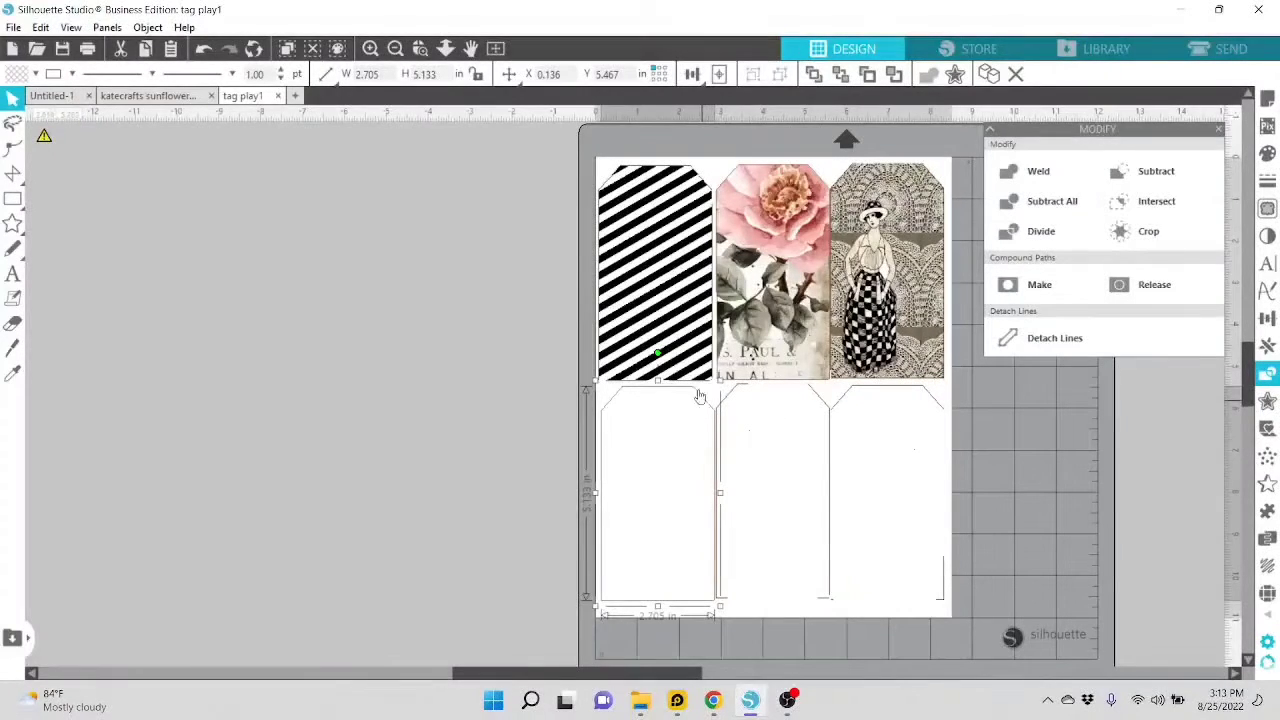
Try the Colorize image effect on the striped tag and on the rose tag, with a hue of 98 on the latter.
left_click(655, 299)
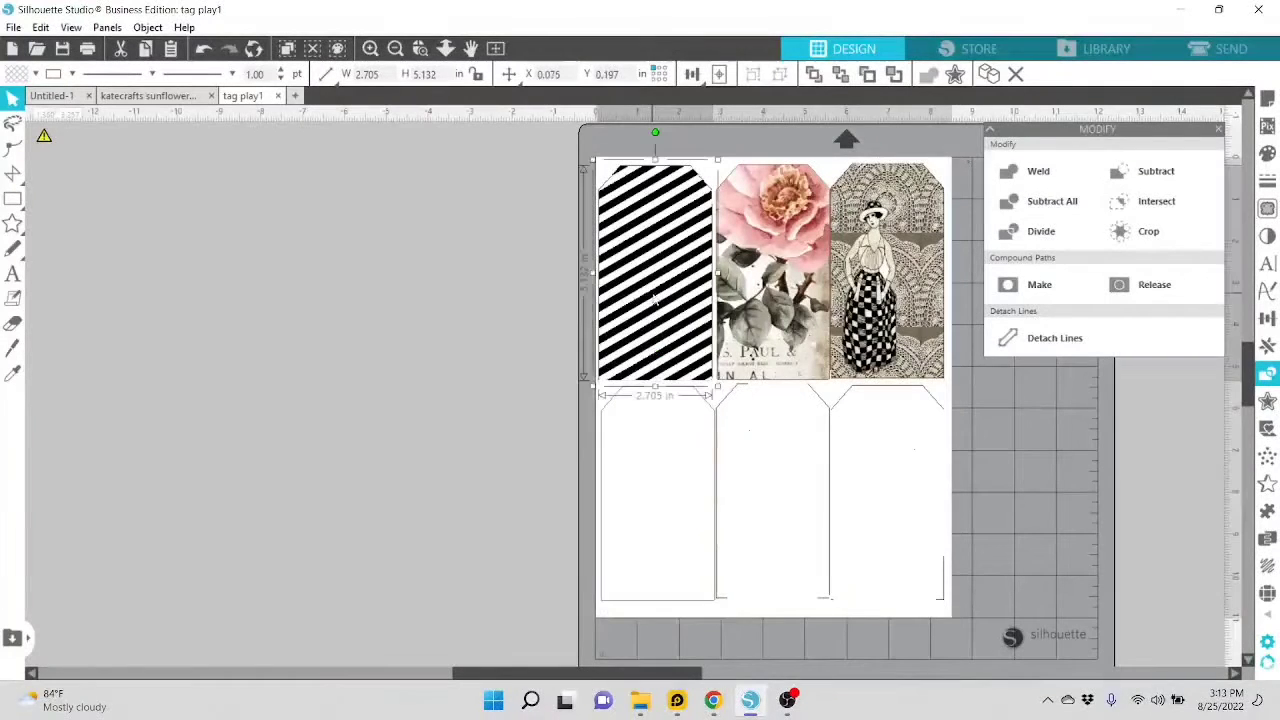
left_click(1267, 235)
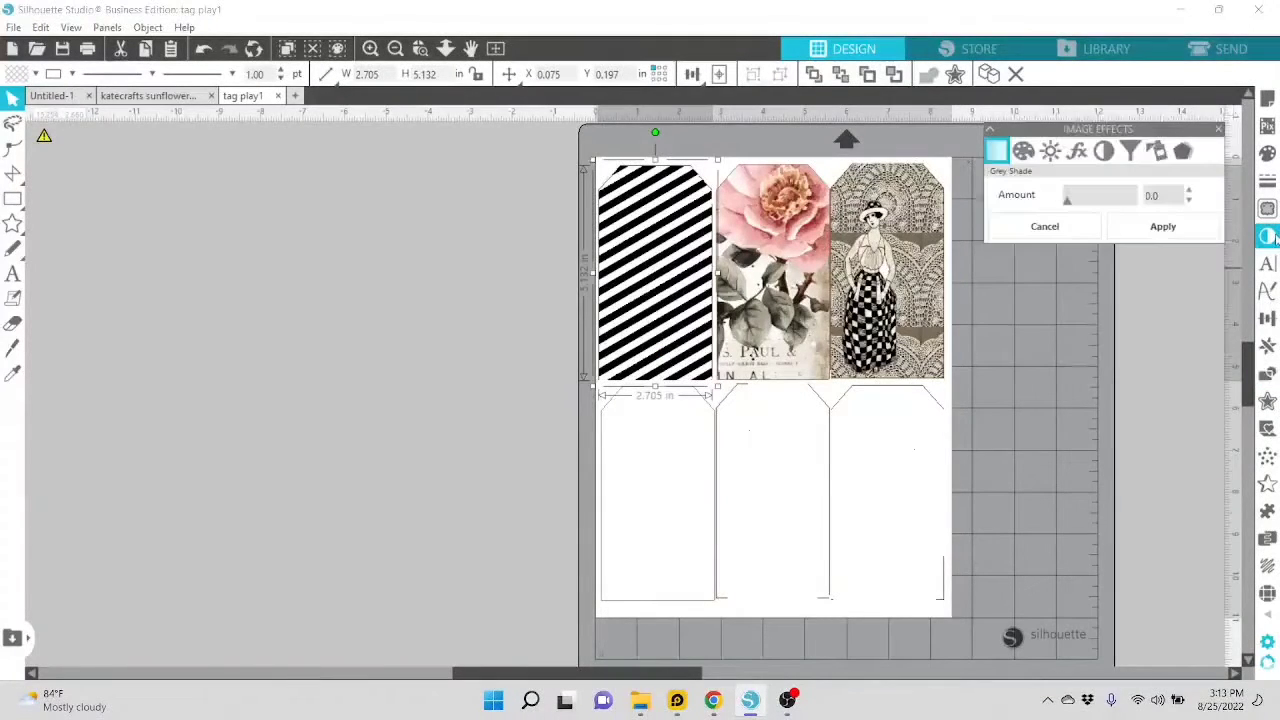
left_click(1023, 150)
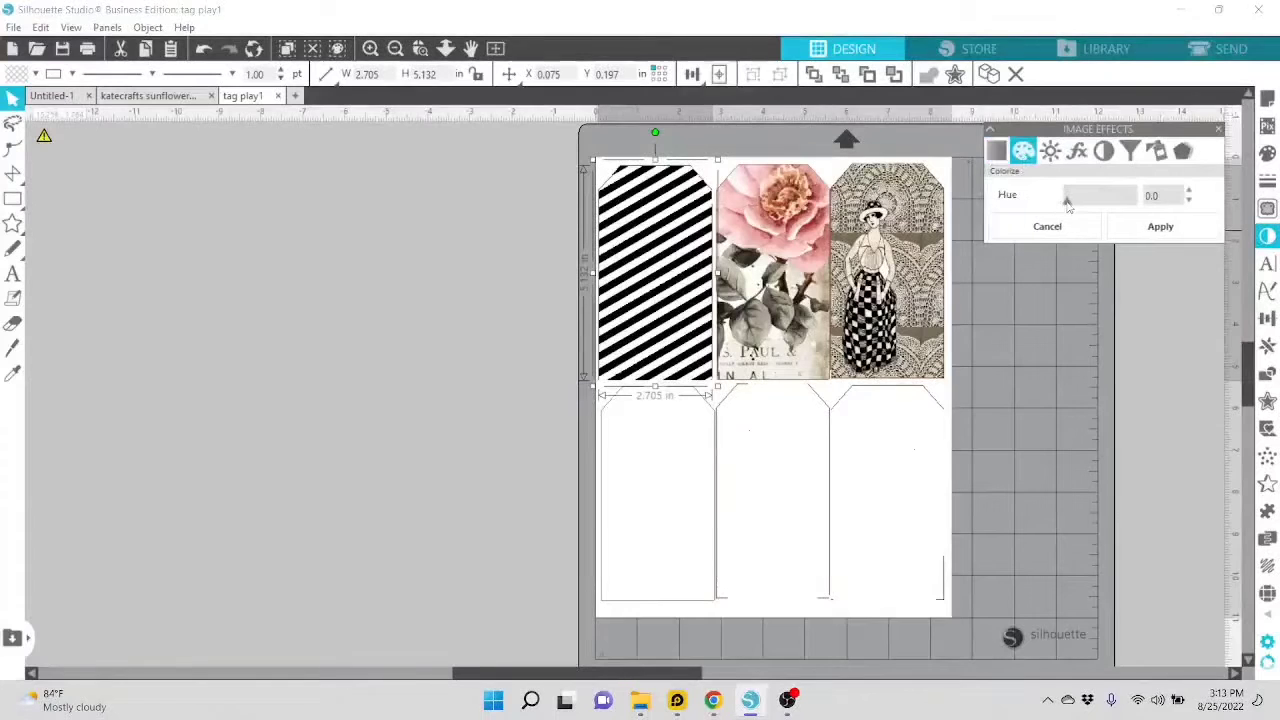
mouse_move(1067, 202)
left_mouse_down()
mouse_move(1130, 205)
mouse_move(1065, 212)
left_mouse_up()
left_click(775, 265)
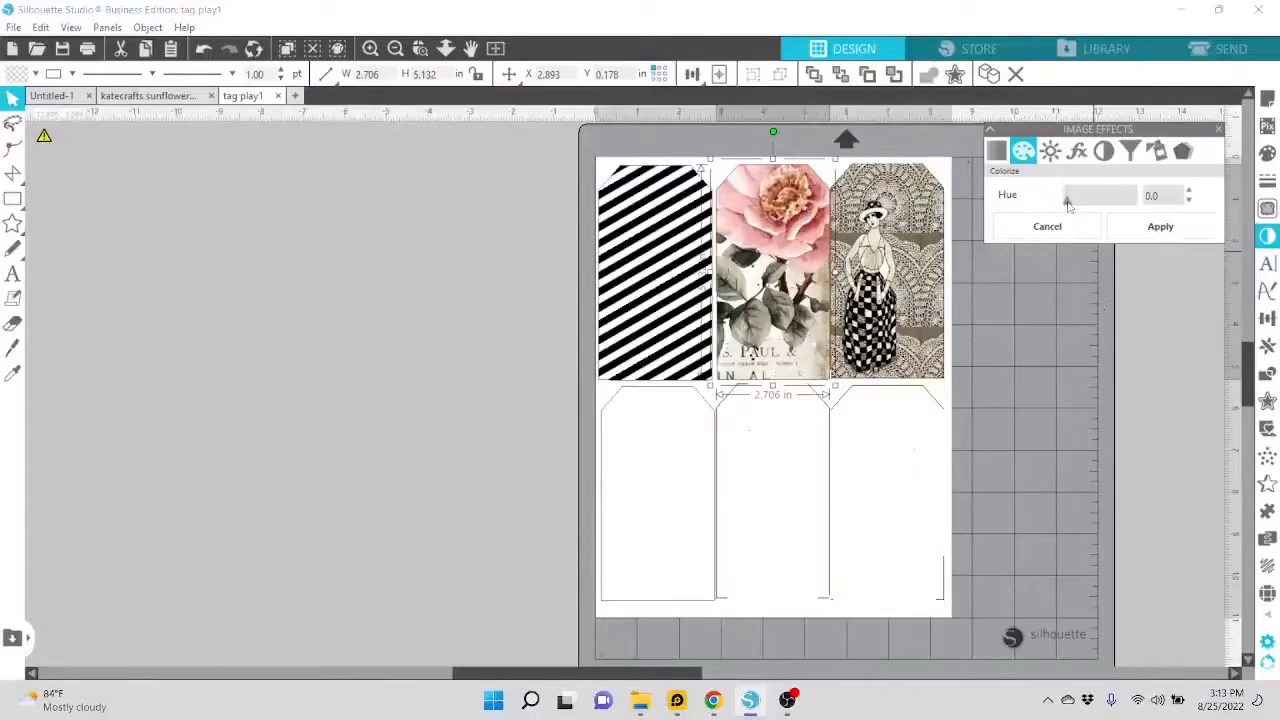
left_click_drag(1068, 205, 1150, 215)
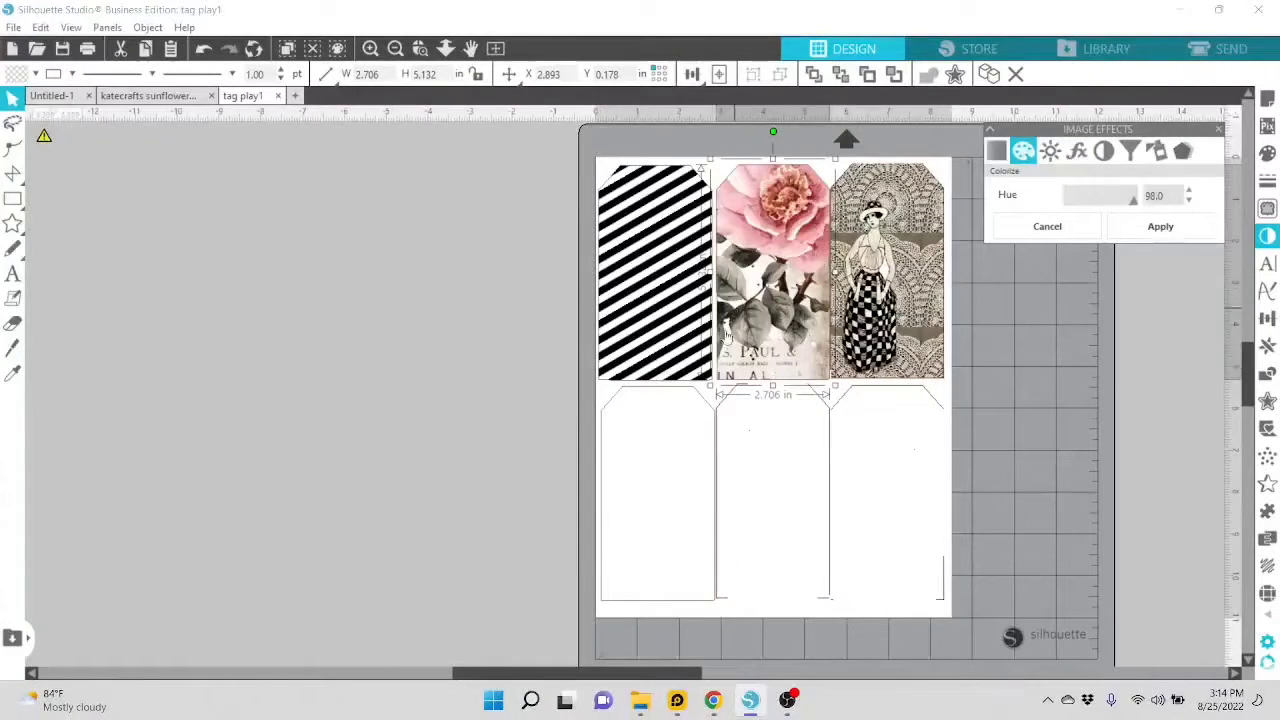
Fill the blank tag below the striped one with the red pattern of pink painted flowers.
left_click(604, 412)
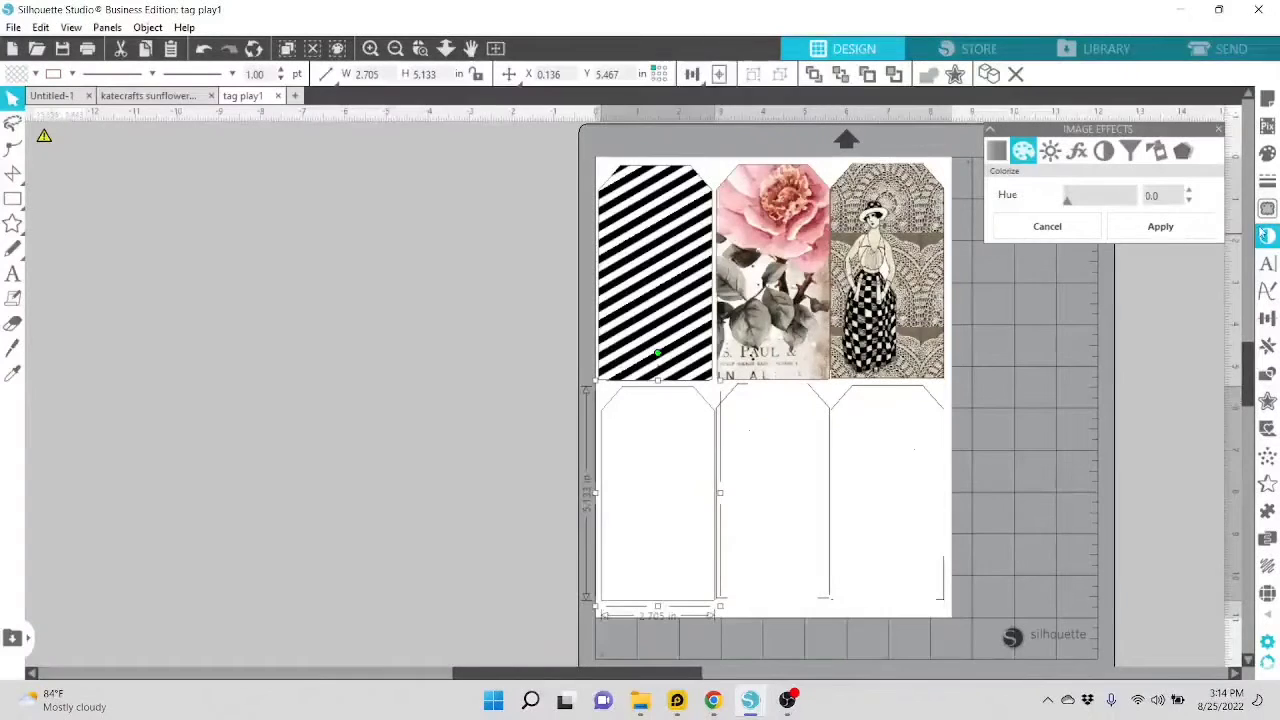
left_click(1267, 153)
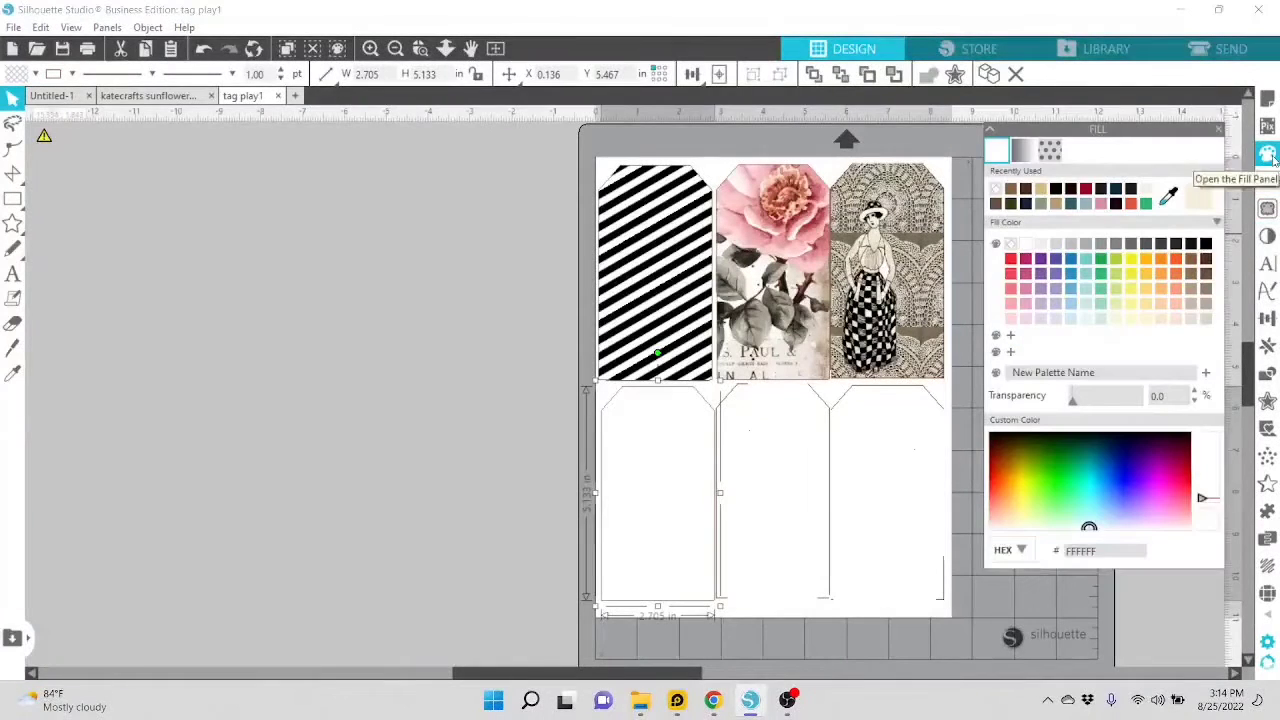
left_click(1050, 152)
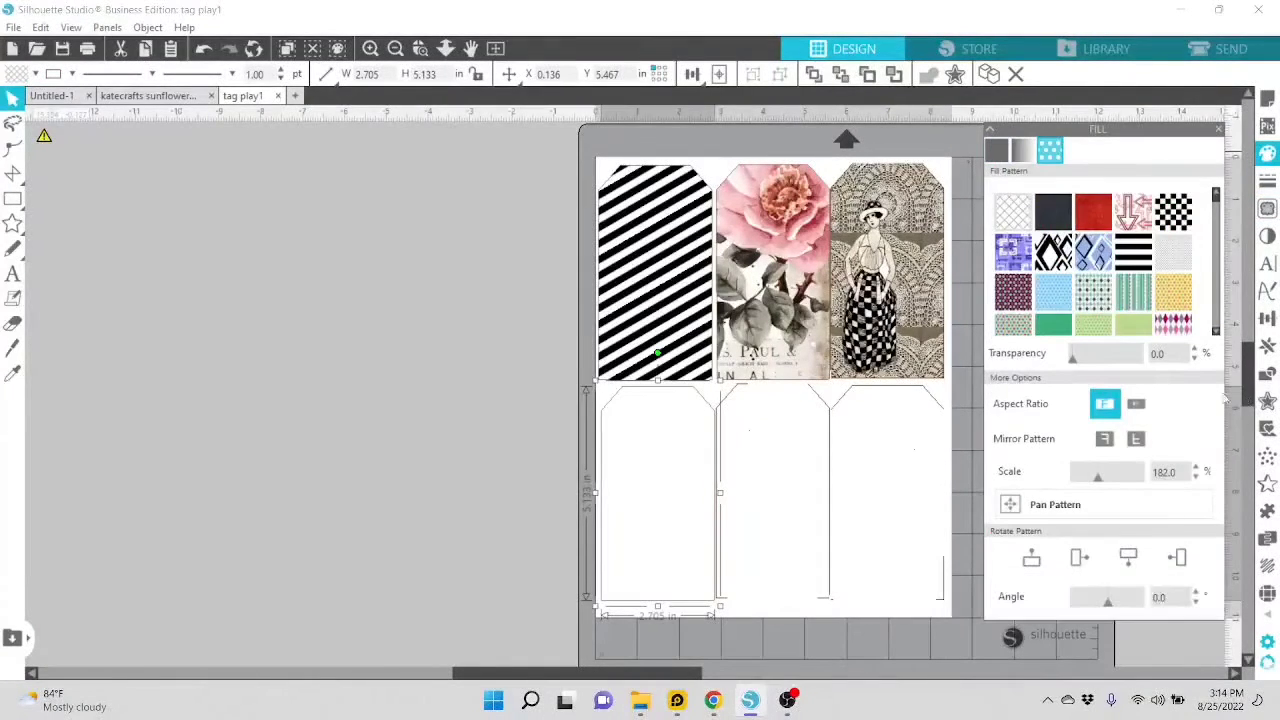
scroll(1219, 298, "down", 10)
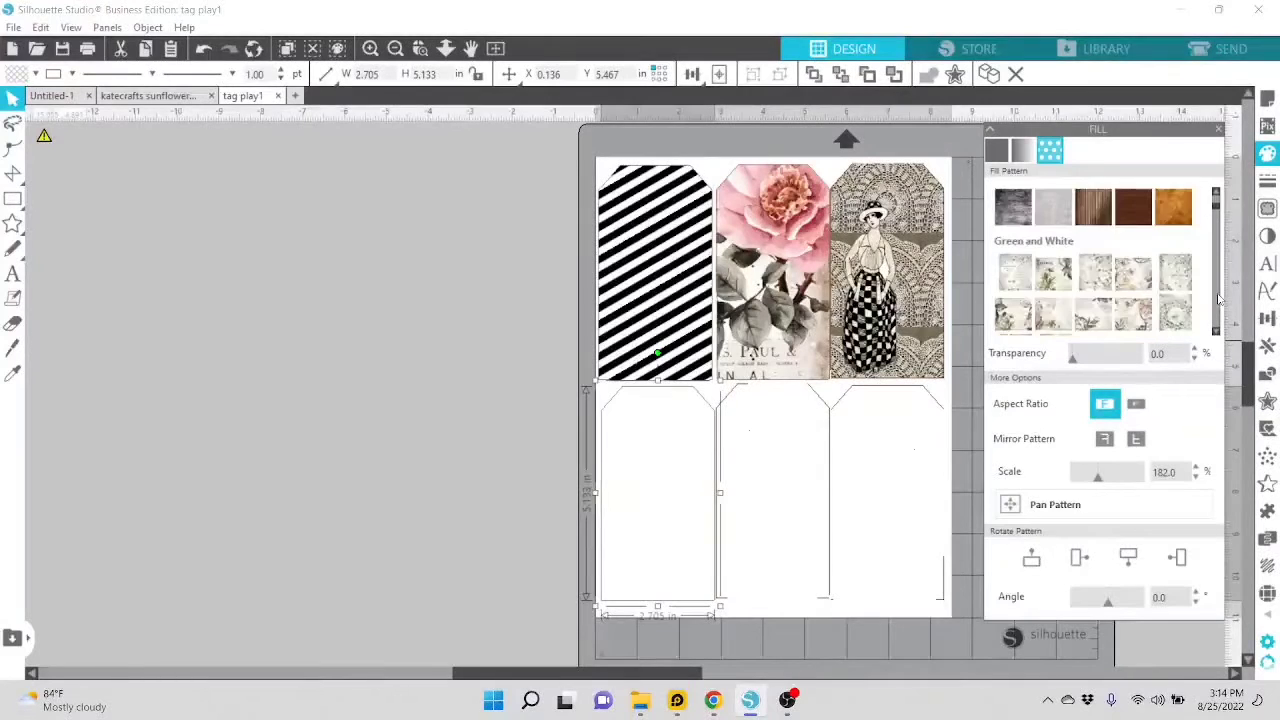
scroll(1219, 298, "down", 3)
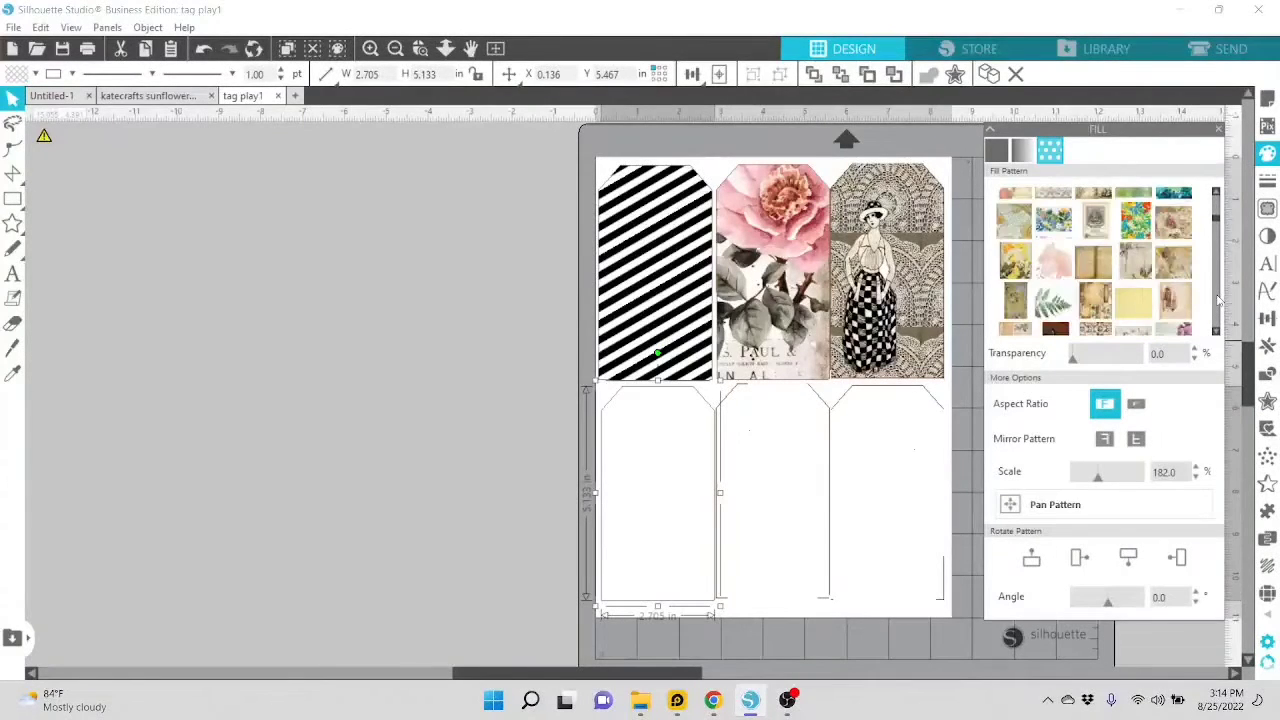
scroll(1219, 298, "down", 3)
scroll(1219, 298, "down", 3)
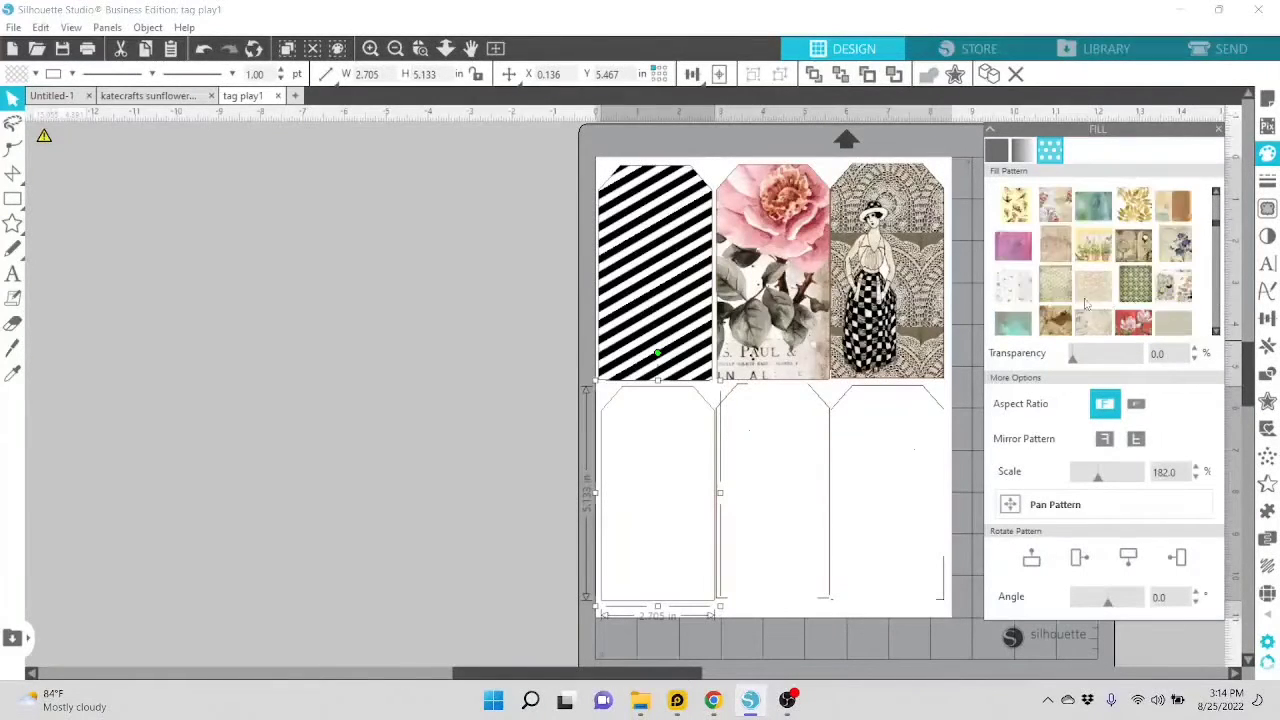
left_click(1141, 328)
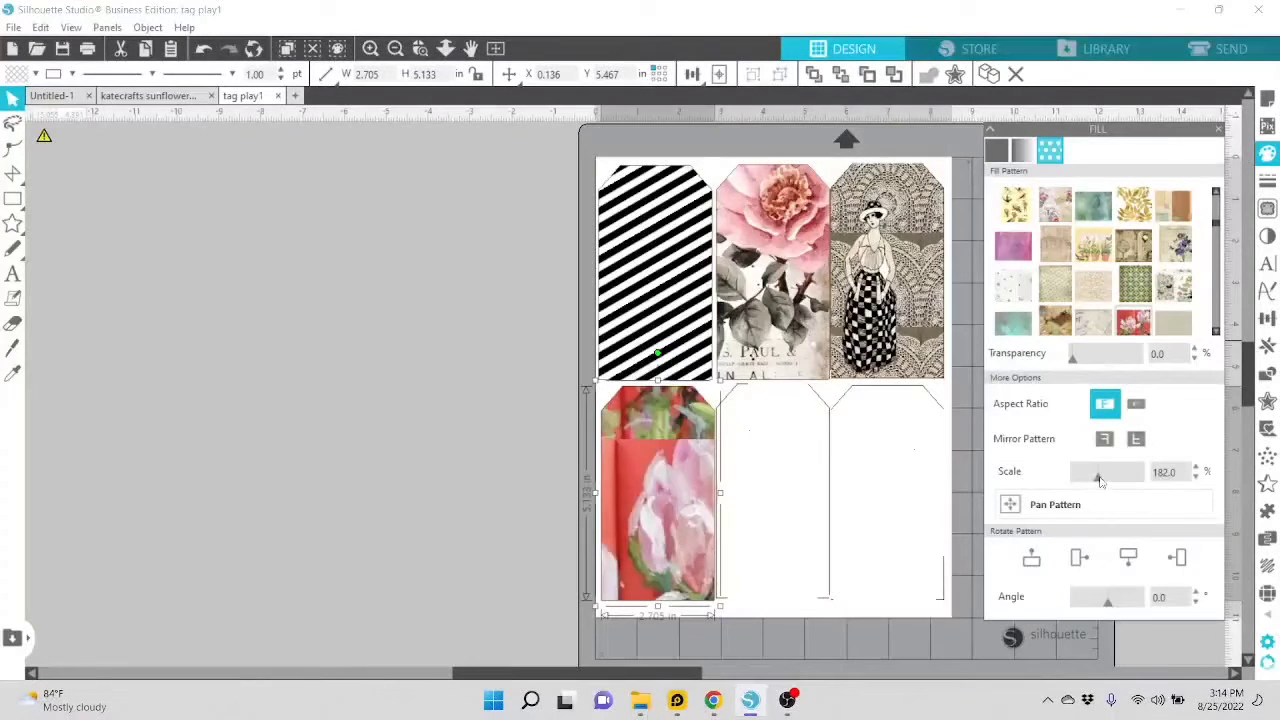
Scale the tag's red flower pattern to 195% and pan it so the pink blossom fills the tag.
left_click_drag(1100, 481, 1102, 480)
left_click(1010, 507)
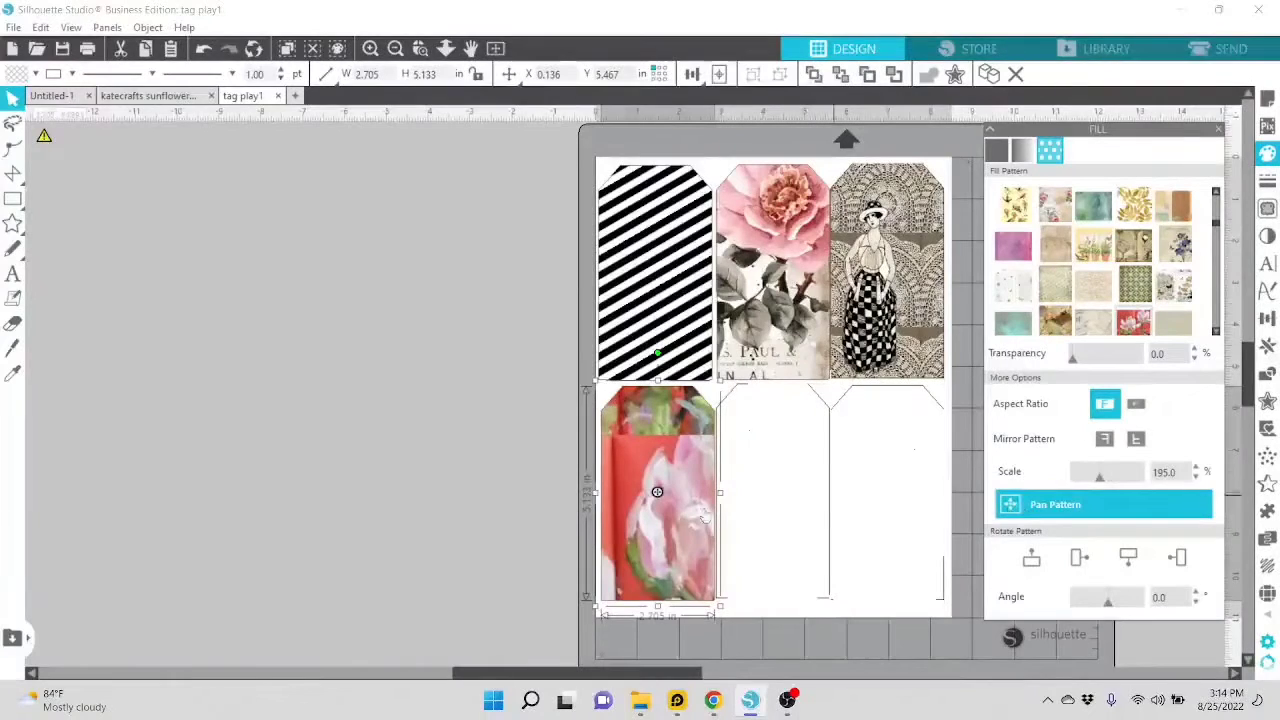
left_click_drag(657, 486, 602, 442)
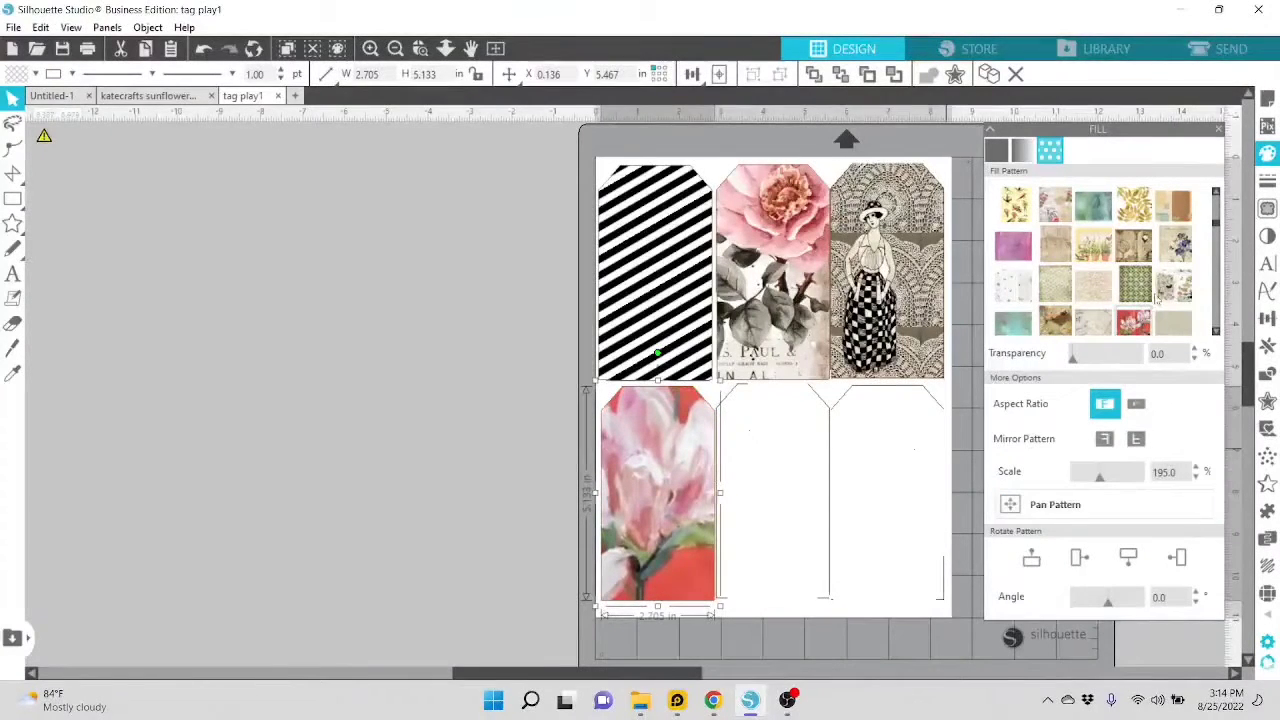
Fill the middle tag of the lower row with the green fern pattern, scaled to 339% and slightly repositioned.
left_click(826, 405)
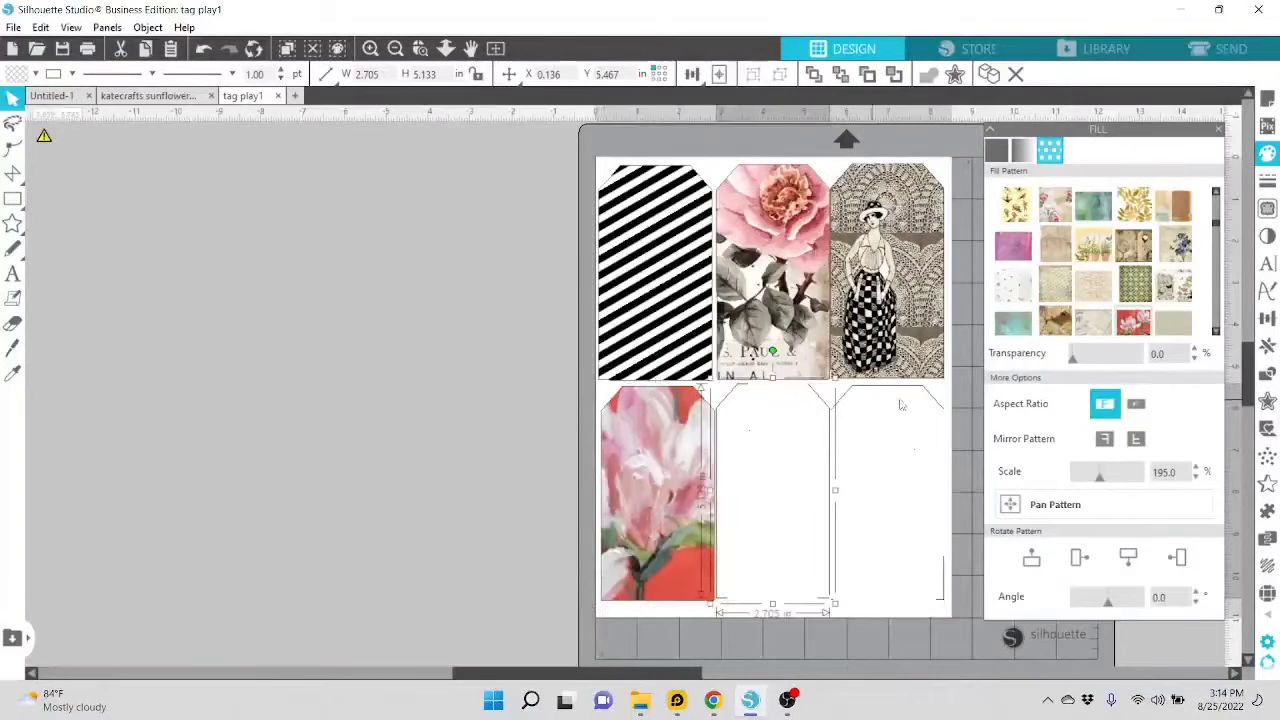
left_click(1136, 287)
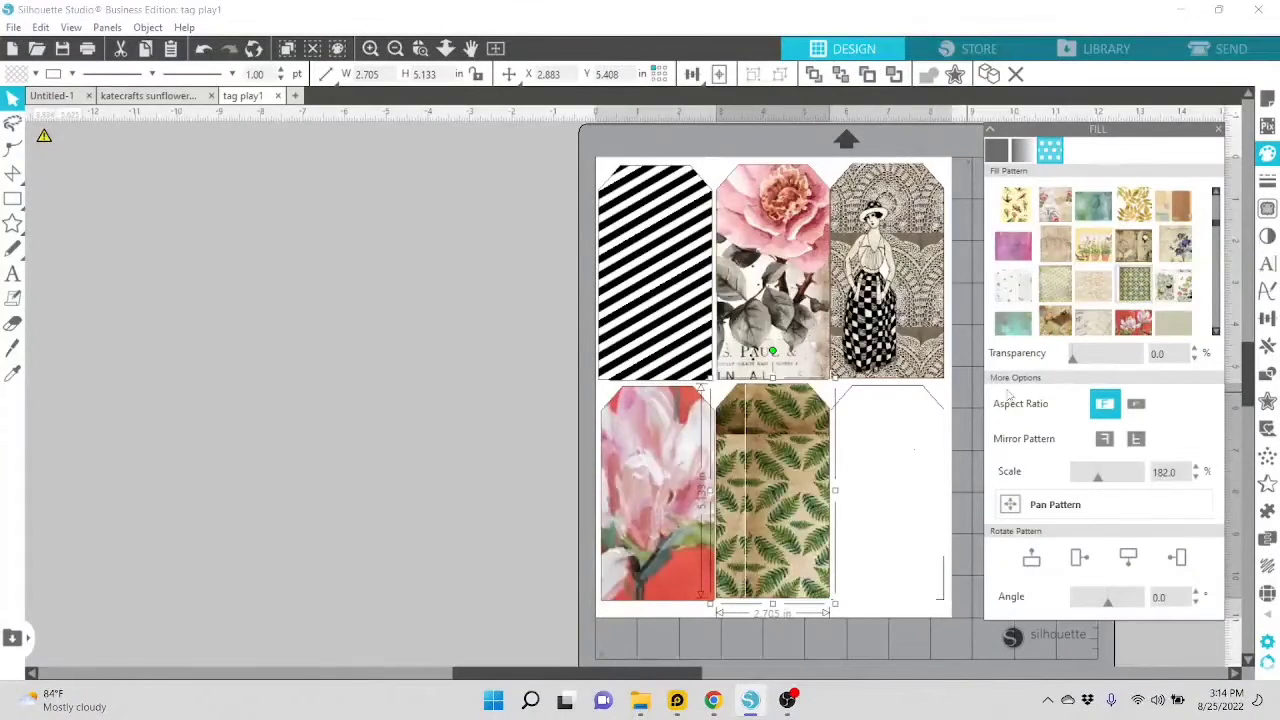
left_click_drag(1098, 481, 1121, 485)
left_click(1121, 492)
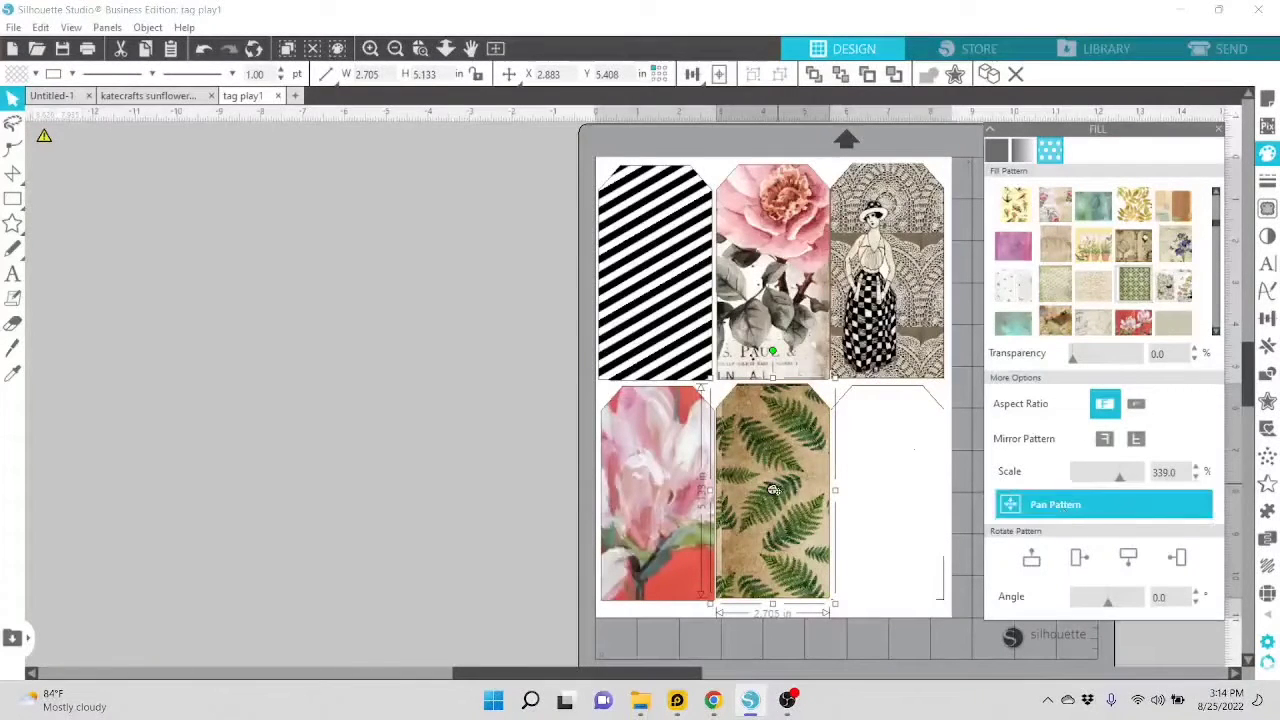
left_click_drag(772, 500, 771, 497)
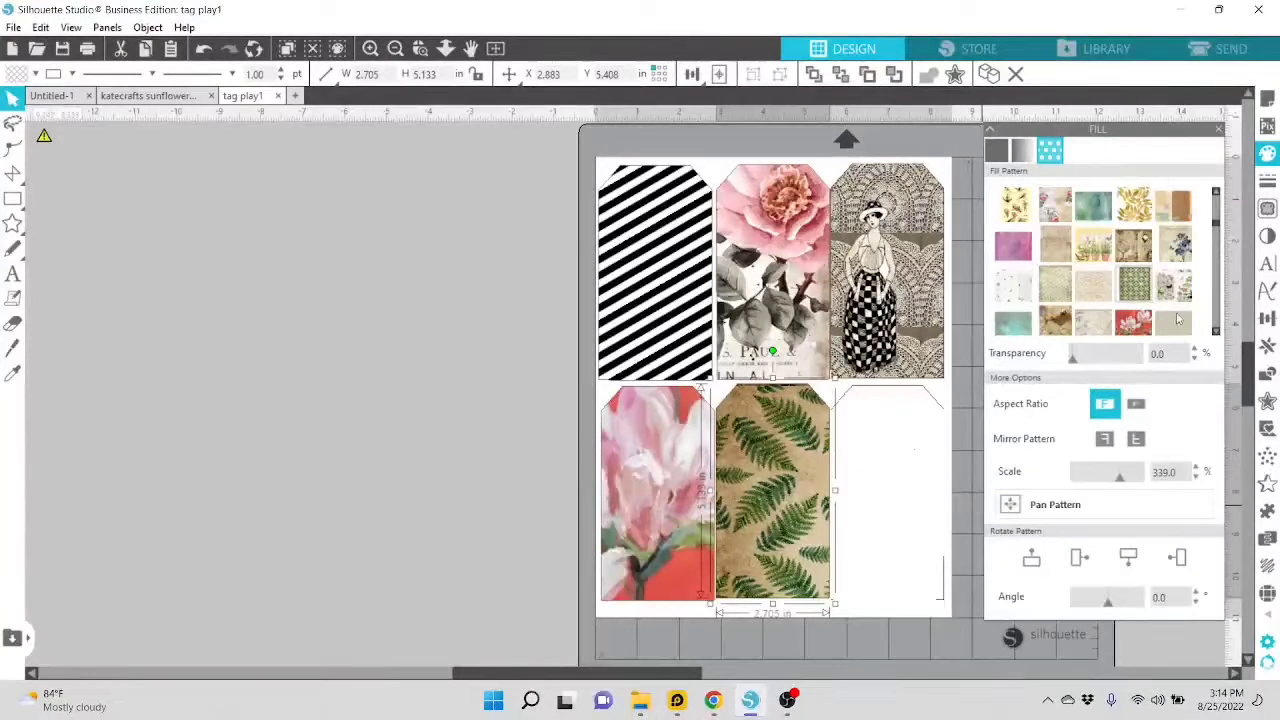
Try the Hamlet book-page pattern on the lower row's middle tag, scaled to 98% and panned so the title sits near the top.
scroll(1178, 318, "down", 3)
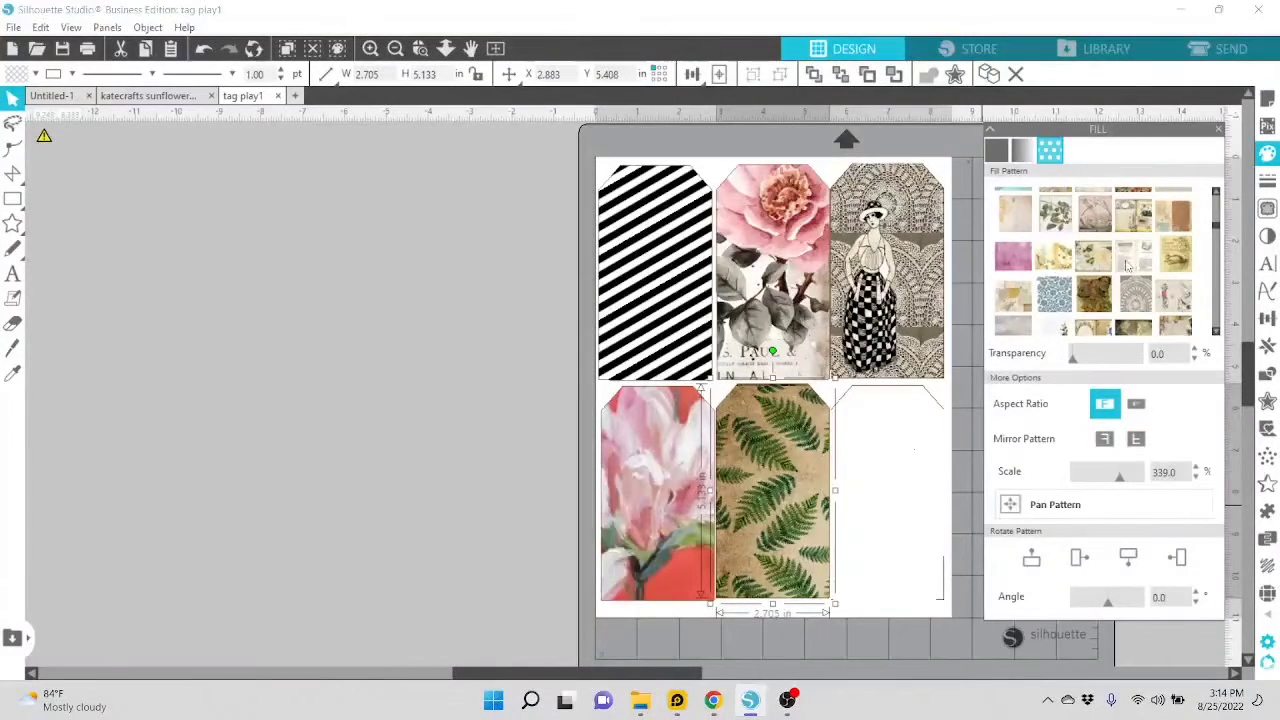
left_click(1132, 262)
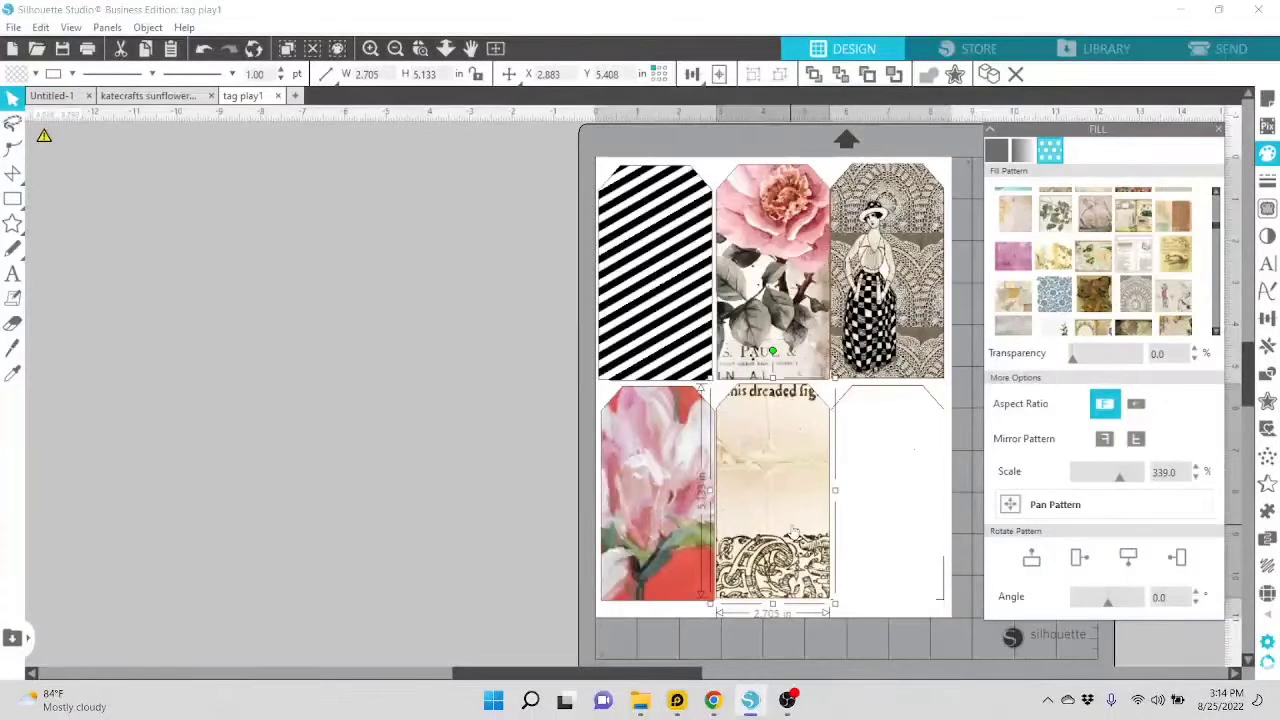
left_click(1120, 504)
left_click_drag(1119, 476, 1088, 504)
left_click(1013, 508)
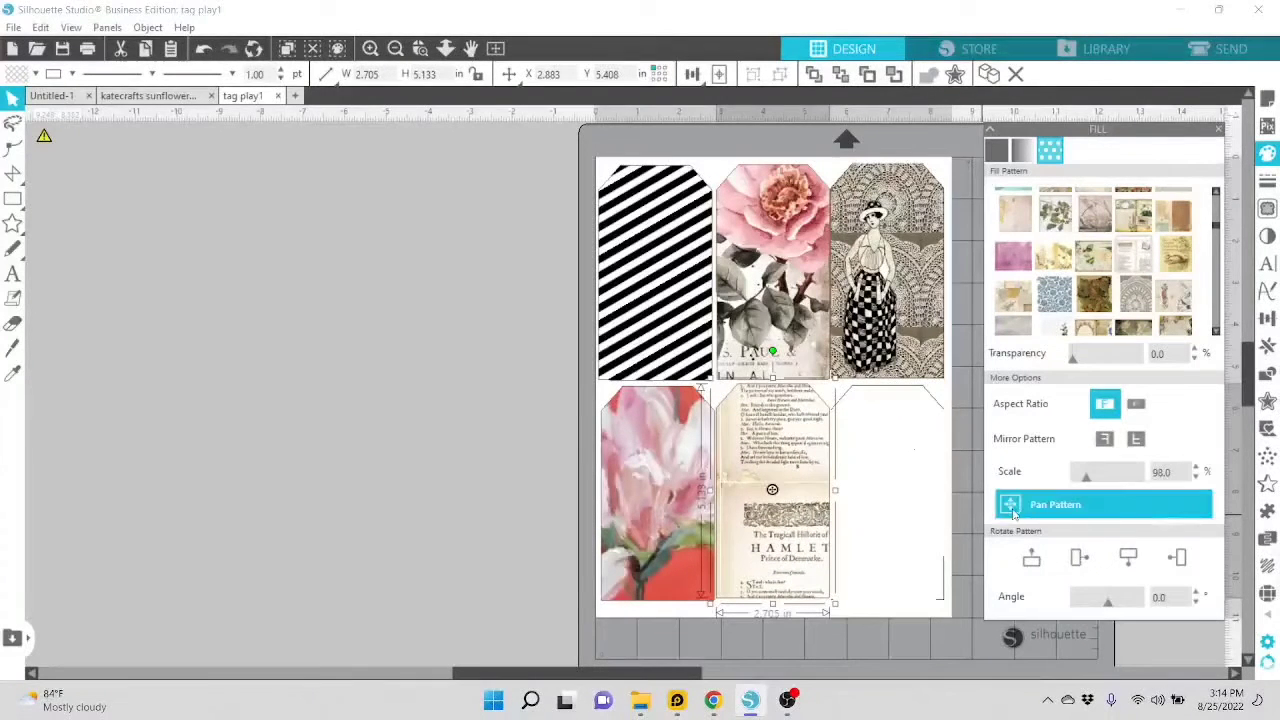
left_click_drag(772, 490, 747, 394)
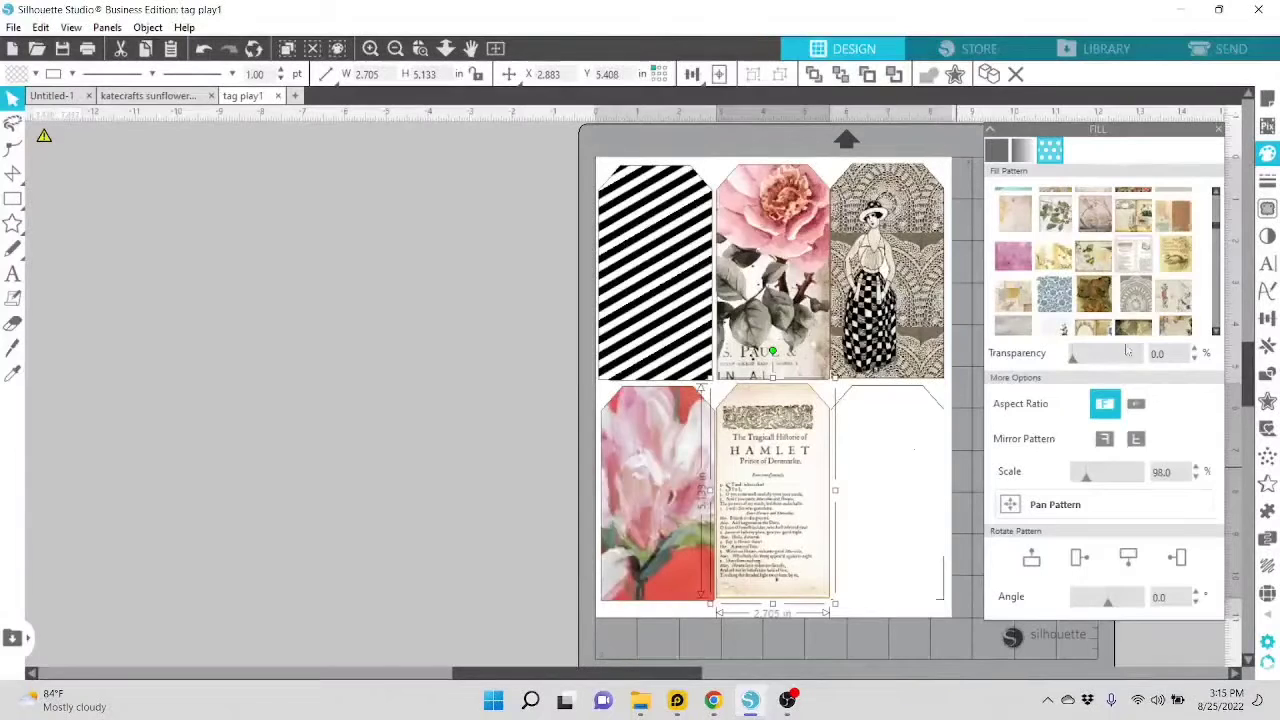
Fill the lower row's middle tag with the aged parchment pattern with green vines and pan it slightly.
scroll(1118, 330, "down", 3)
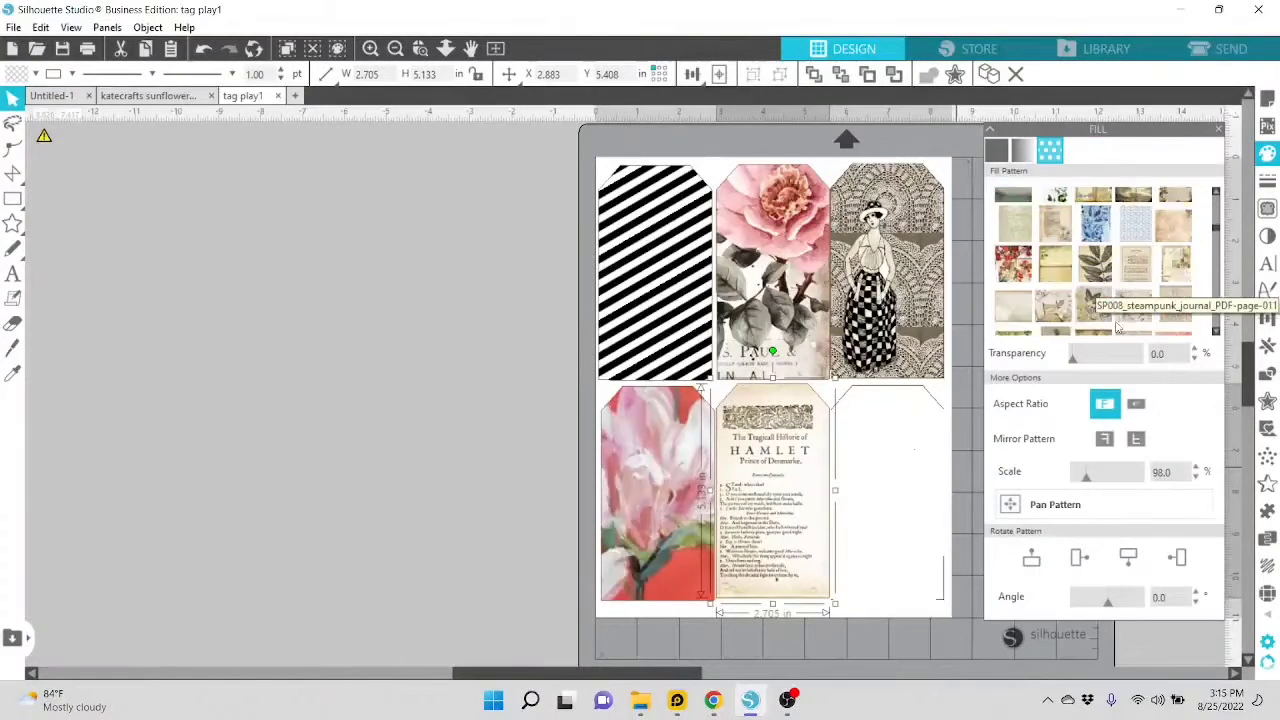
left_click(1060, 270)
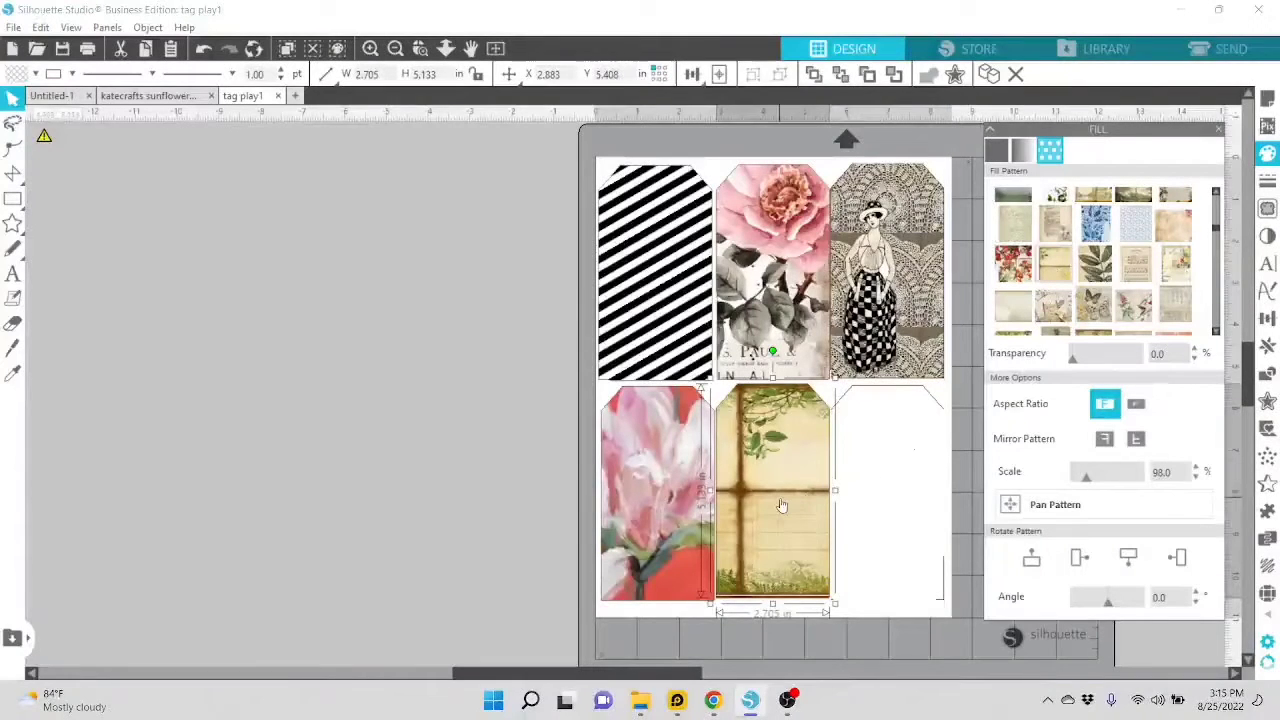
left_click_drag(783, 503, 782, 501)
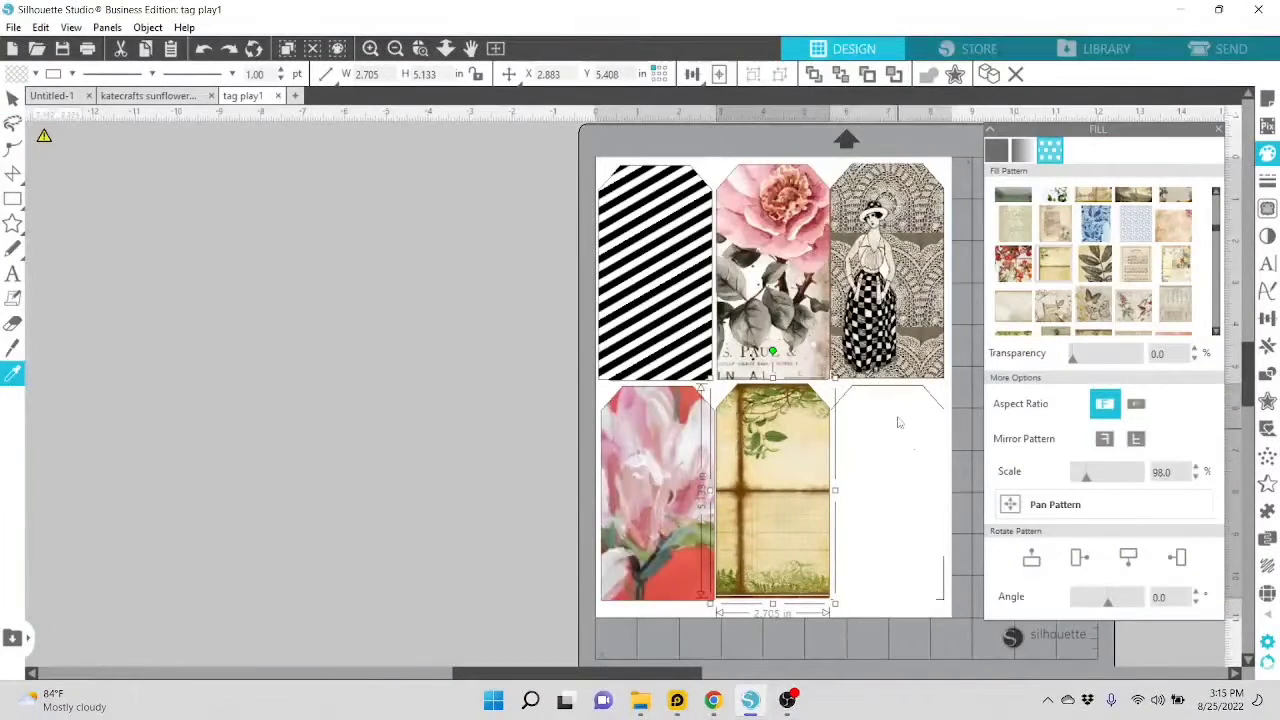
left_click(876, 395)
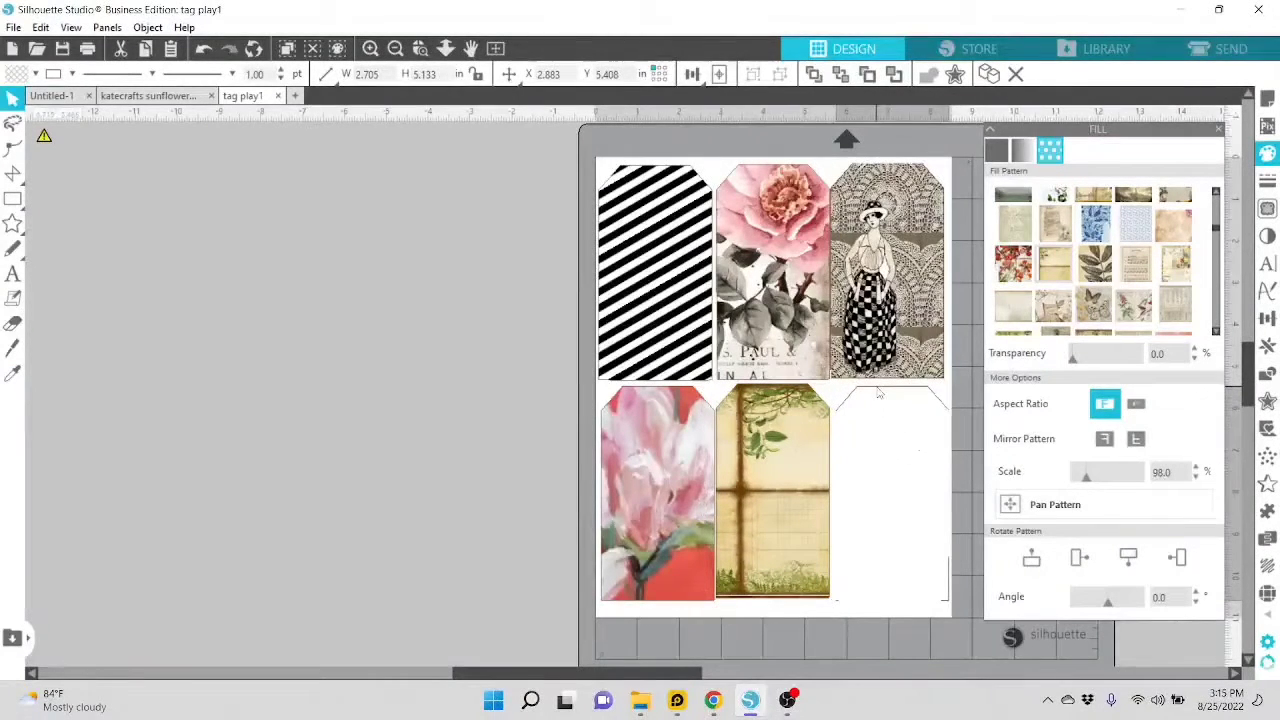
left_click(786, 570)
left_click(1105, 492)
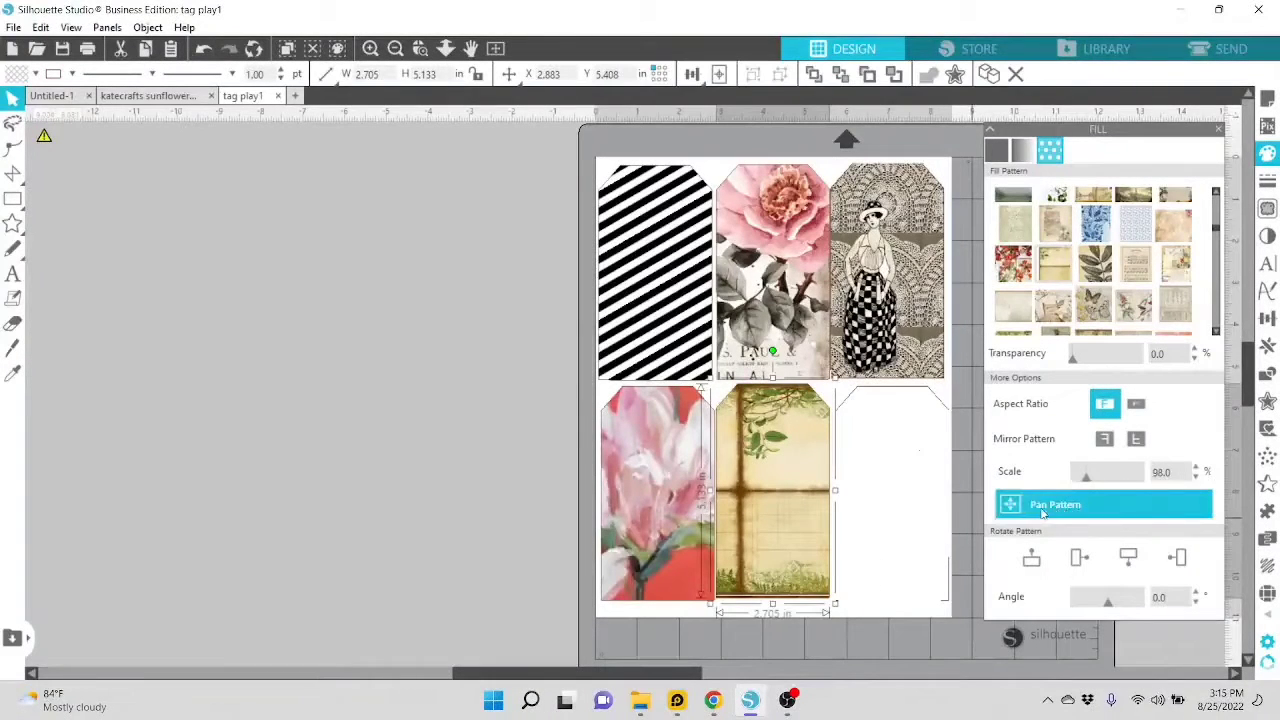
left_click_drag(770, 487, 746, 562)
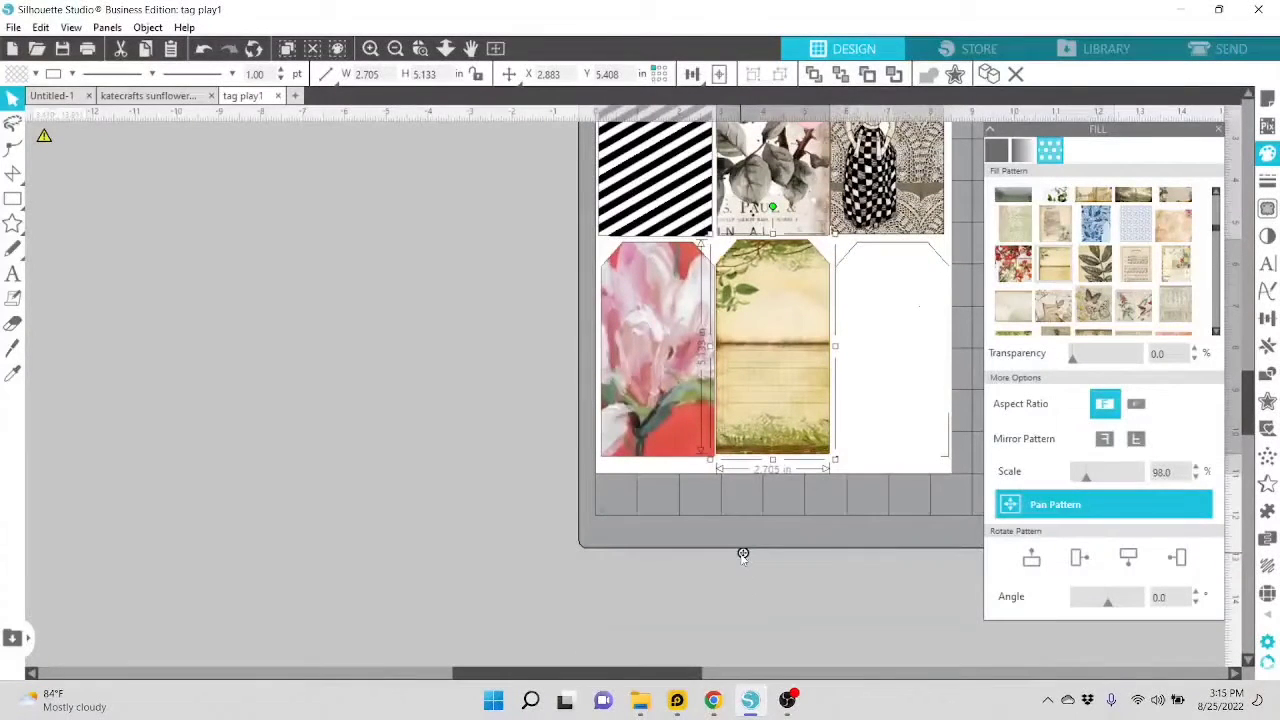
Rotate the tag's vine pattern 90°, scaling it to 152% and panning it so the vines frame the top and right edge.
left_click(1079, 557)
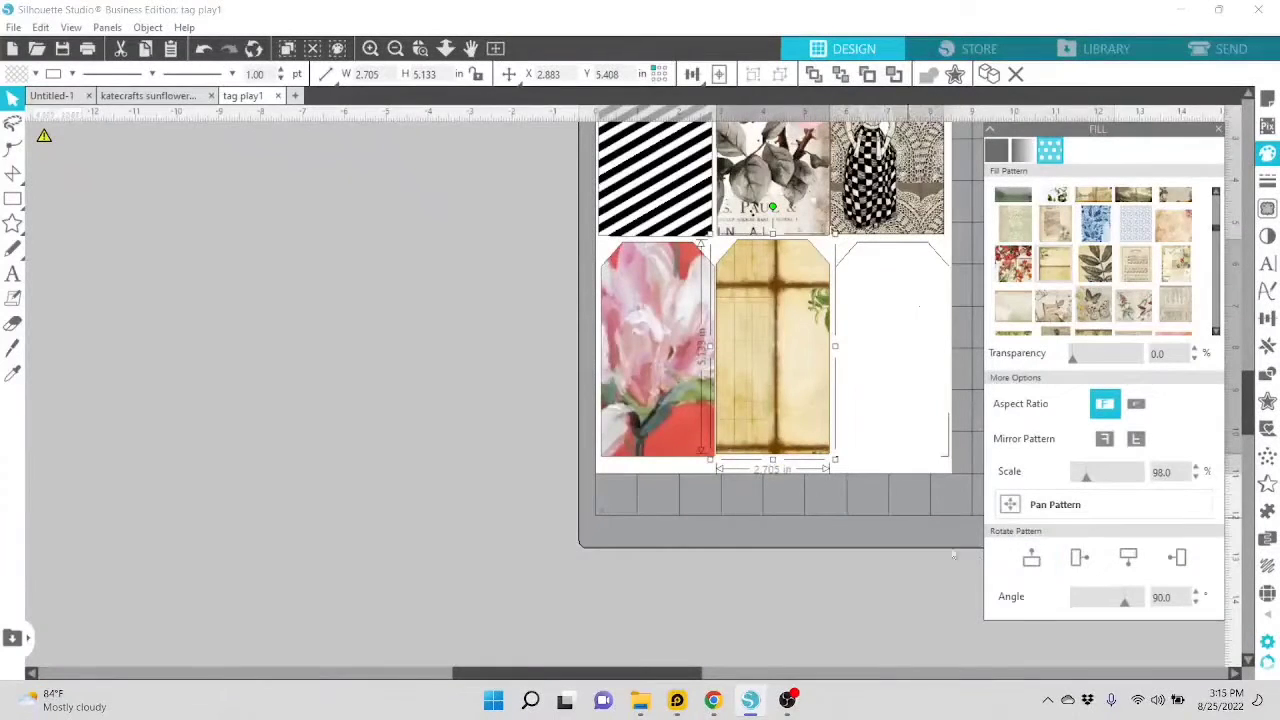
left_click(1045, 506)
left_click_drag(769, 346, 717, 355)
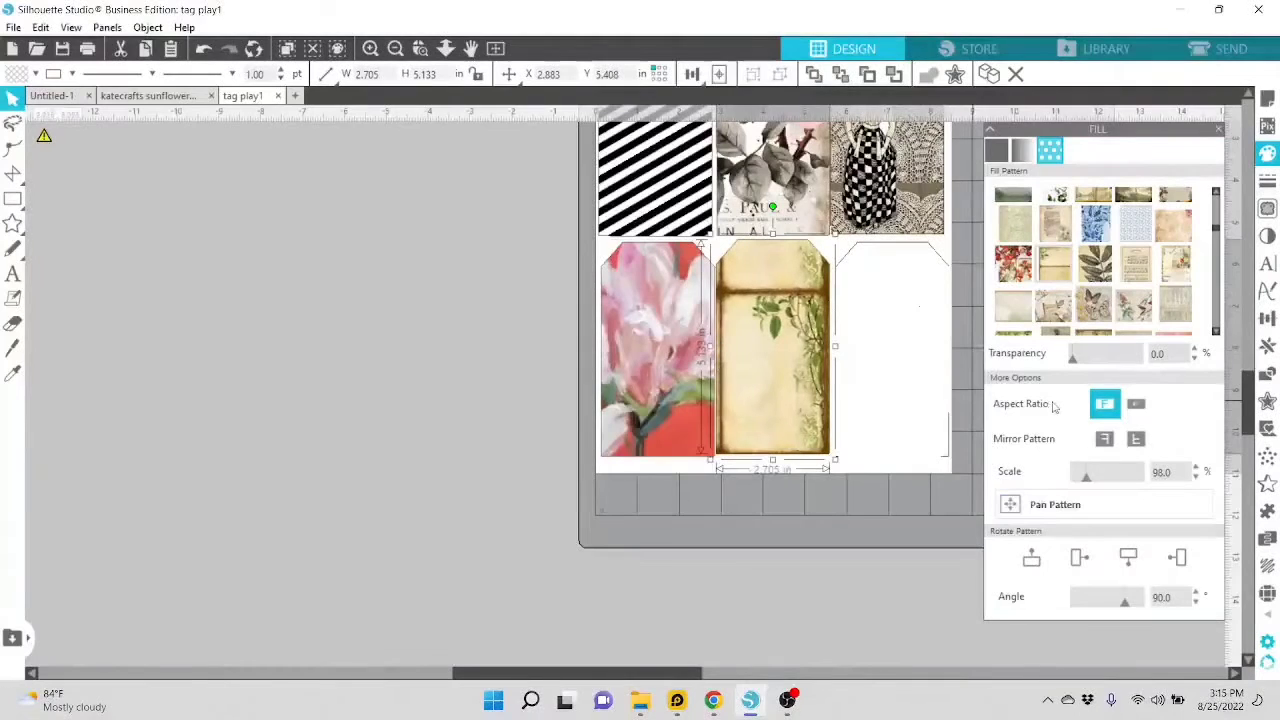
left_click_drag(1087, 484, 1095, 486)
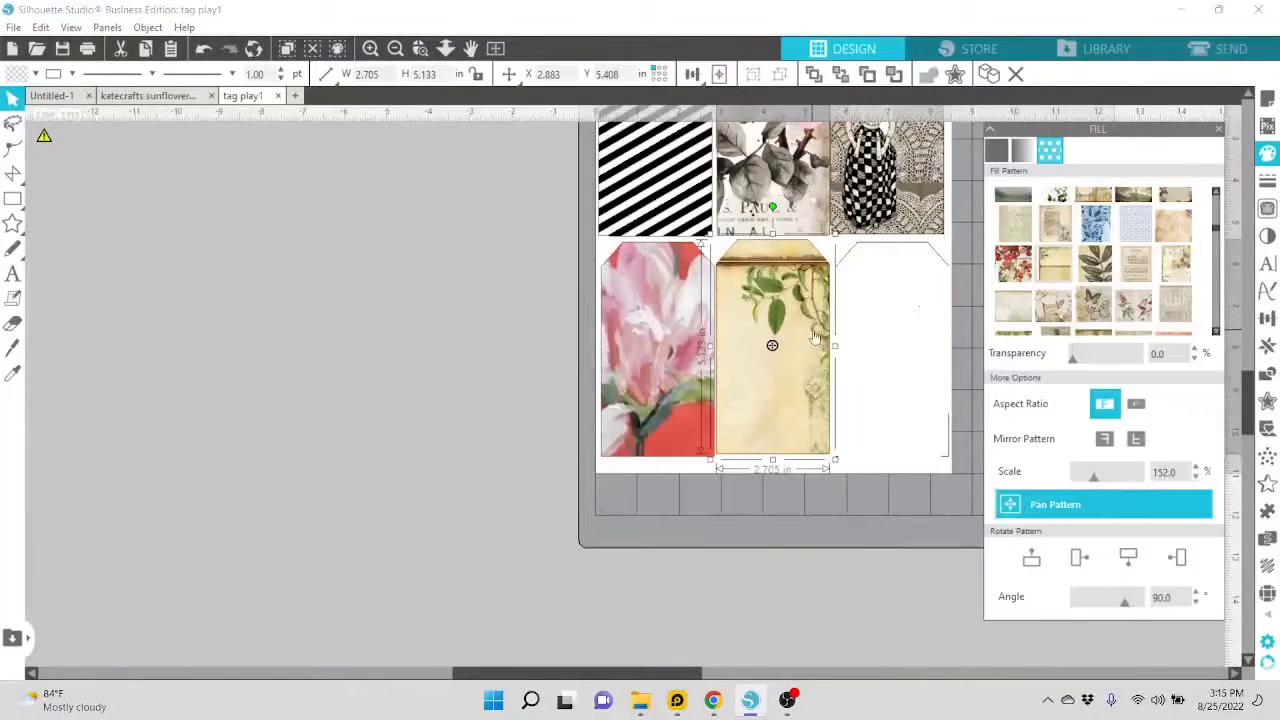
left_click_drag(770, 346, 743, 323)
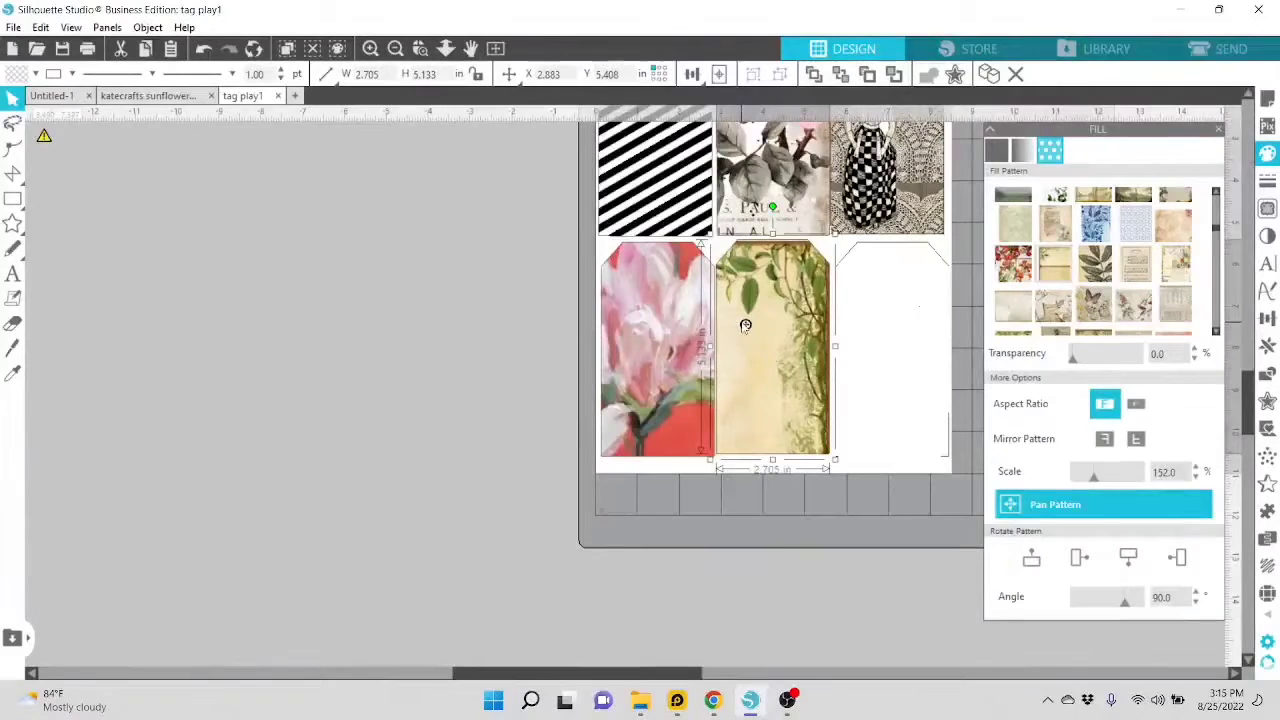
left_click(1157, 514)
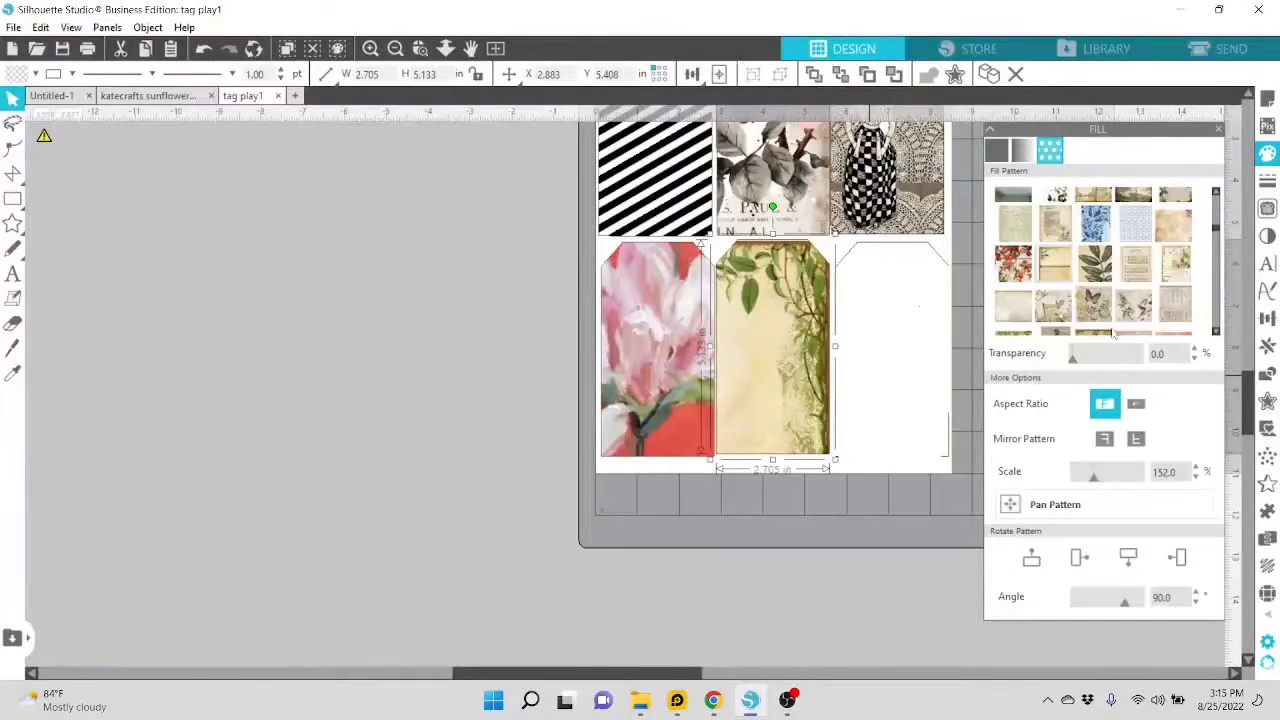
Fill the last blank tag with the butterfly and gold-leaf pattern and pan it so the black-and-white butterfly sits at the lower right.
left_click(843, 258)
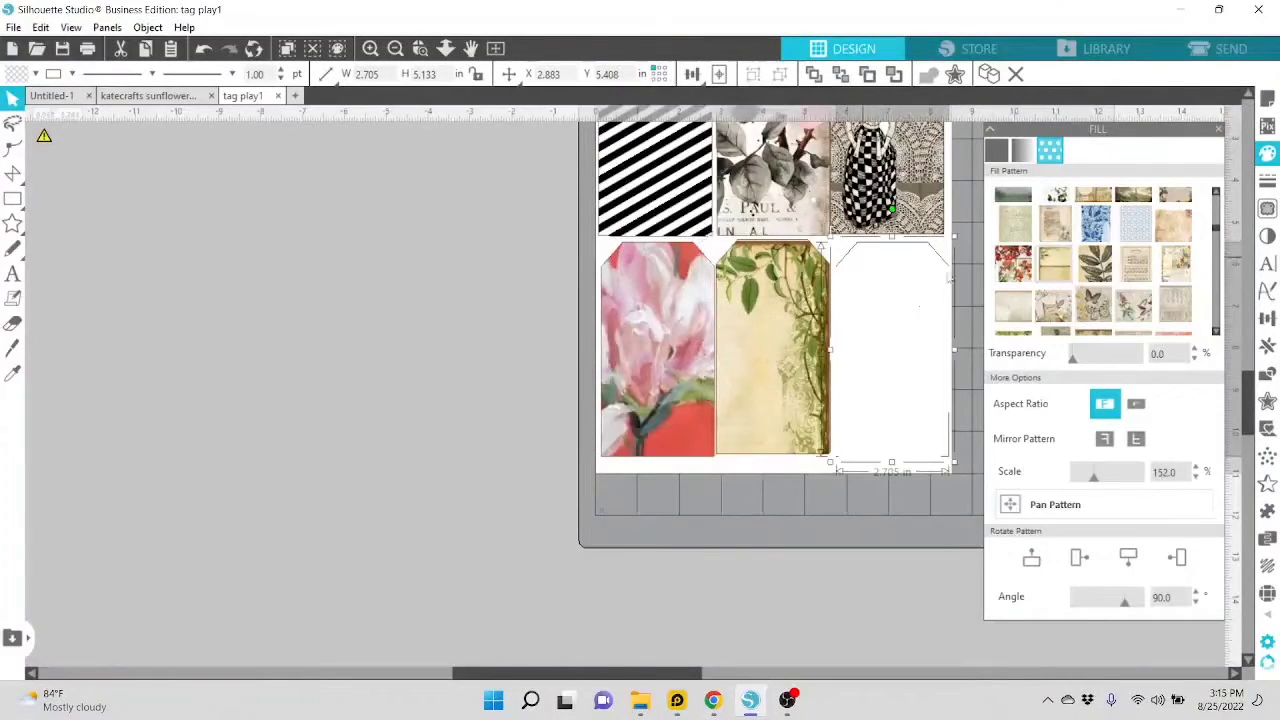
left_click(1103, 315)
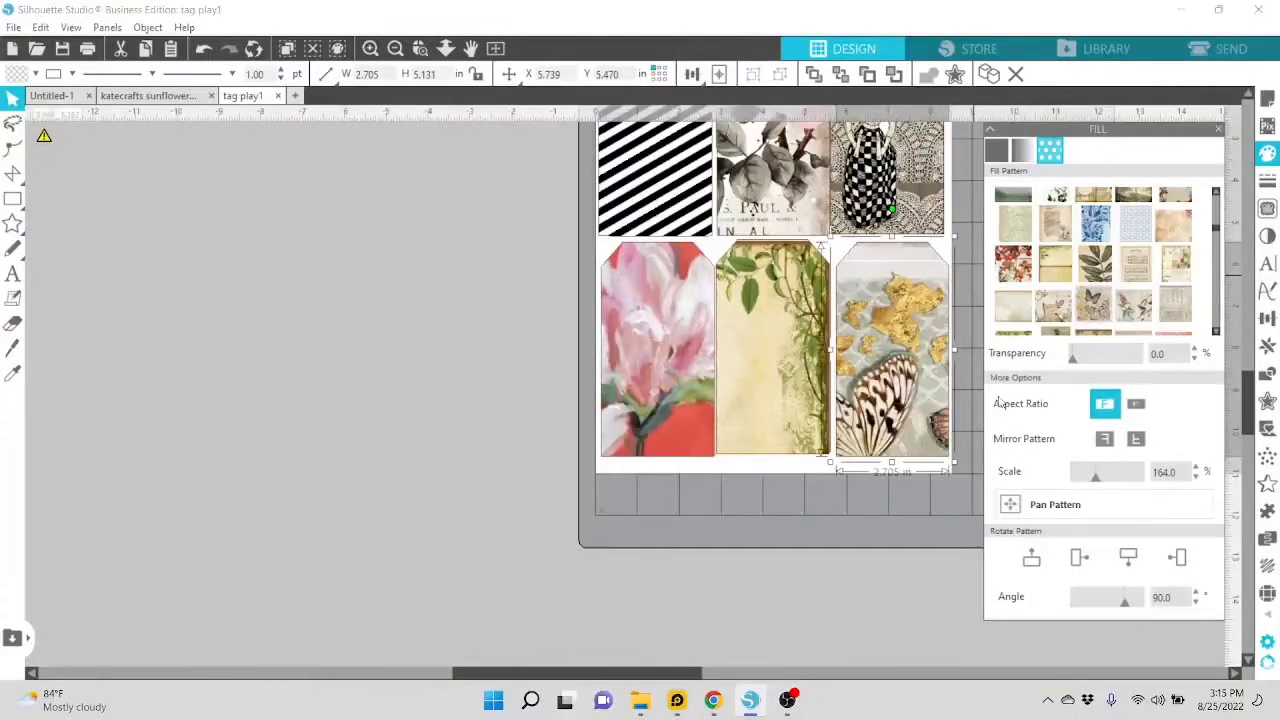
left_click(1055, 505)
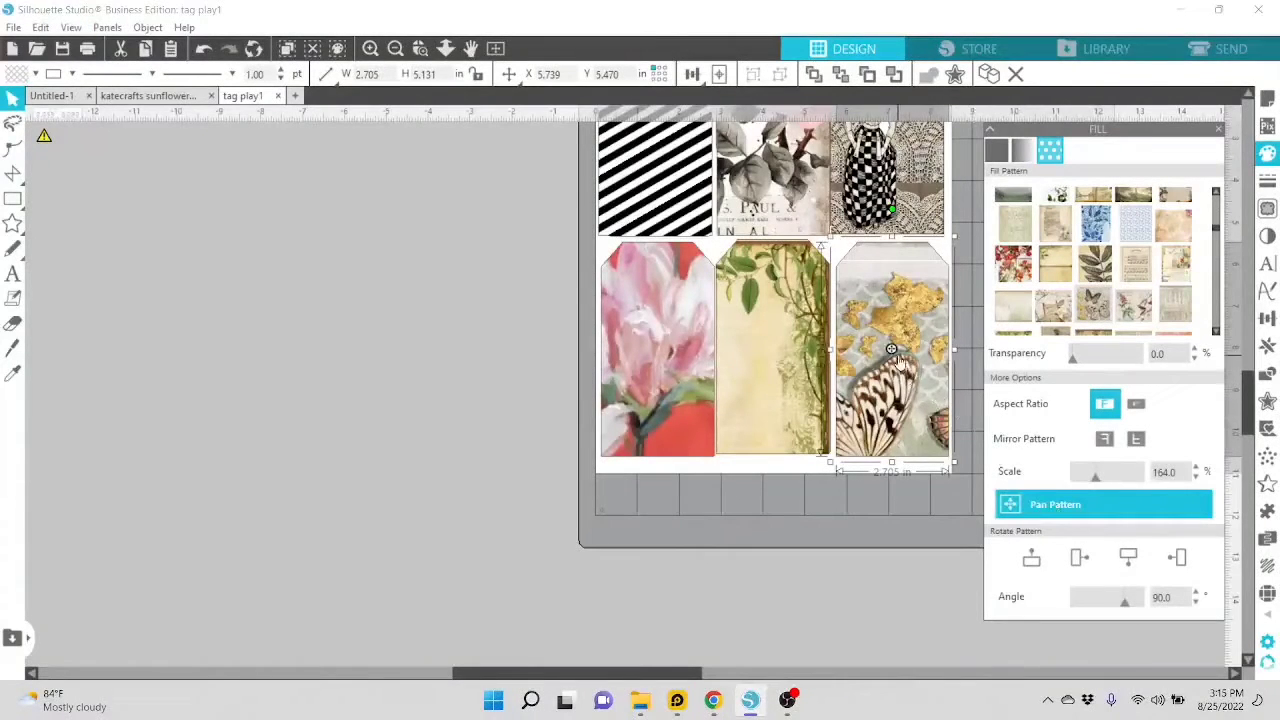
left_click_drag(892, 349, 803, 276)
left_click(1152, 516)
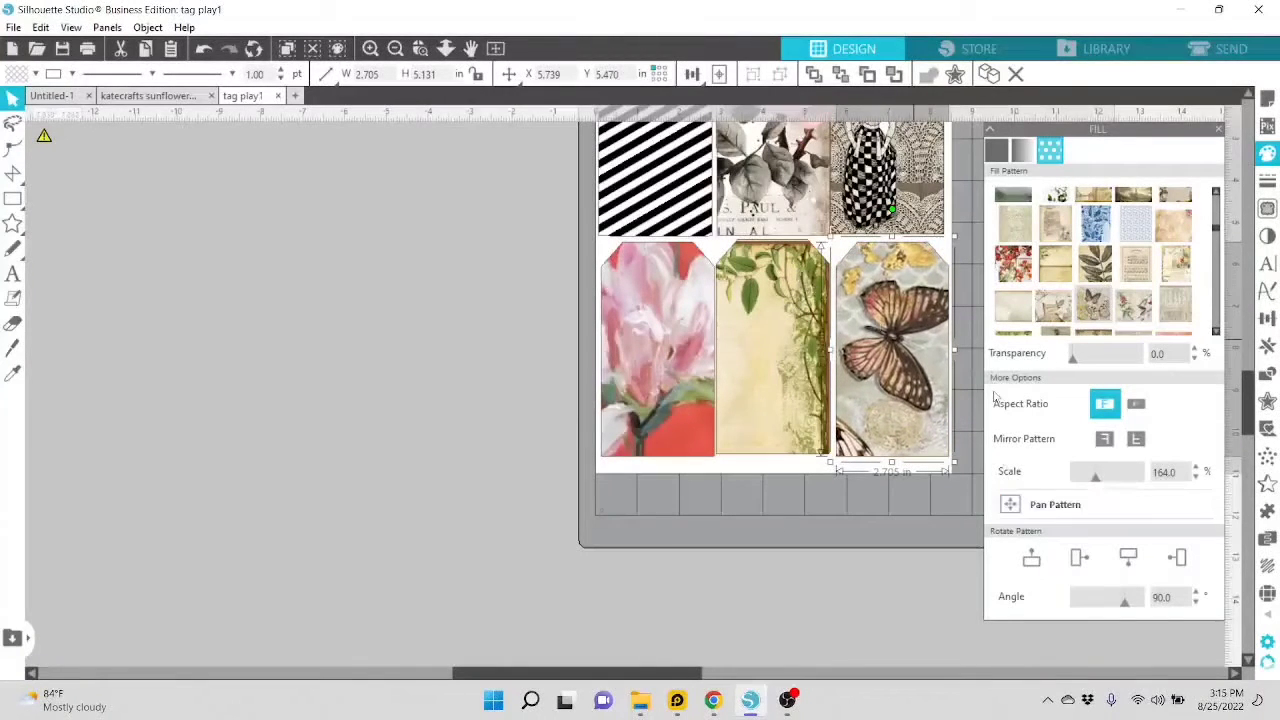
left_click(1020, 505)
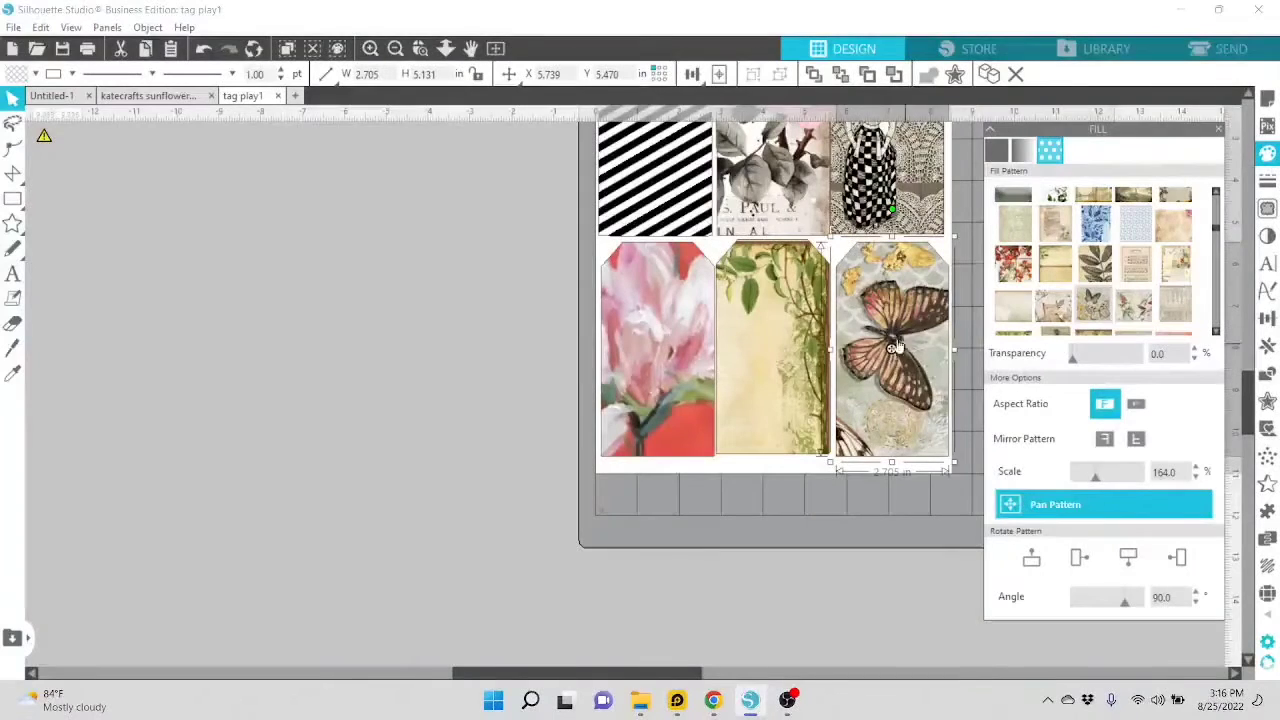
left_click_drag(892, 350, 921, 318)
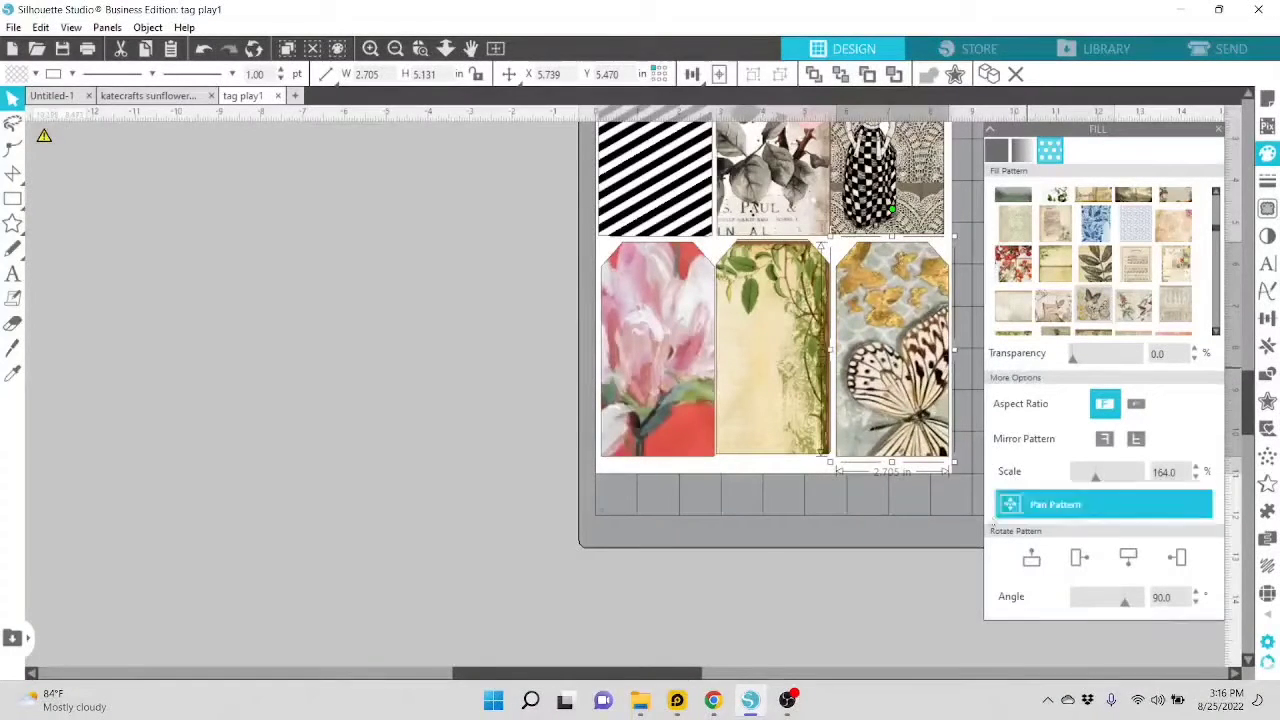
left_click(1125, 508)
scroll(978, 523, "up", 3)
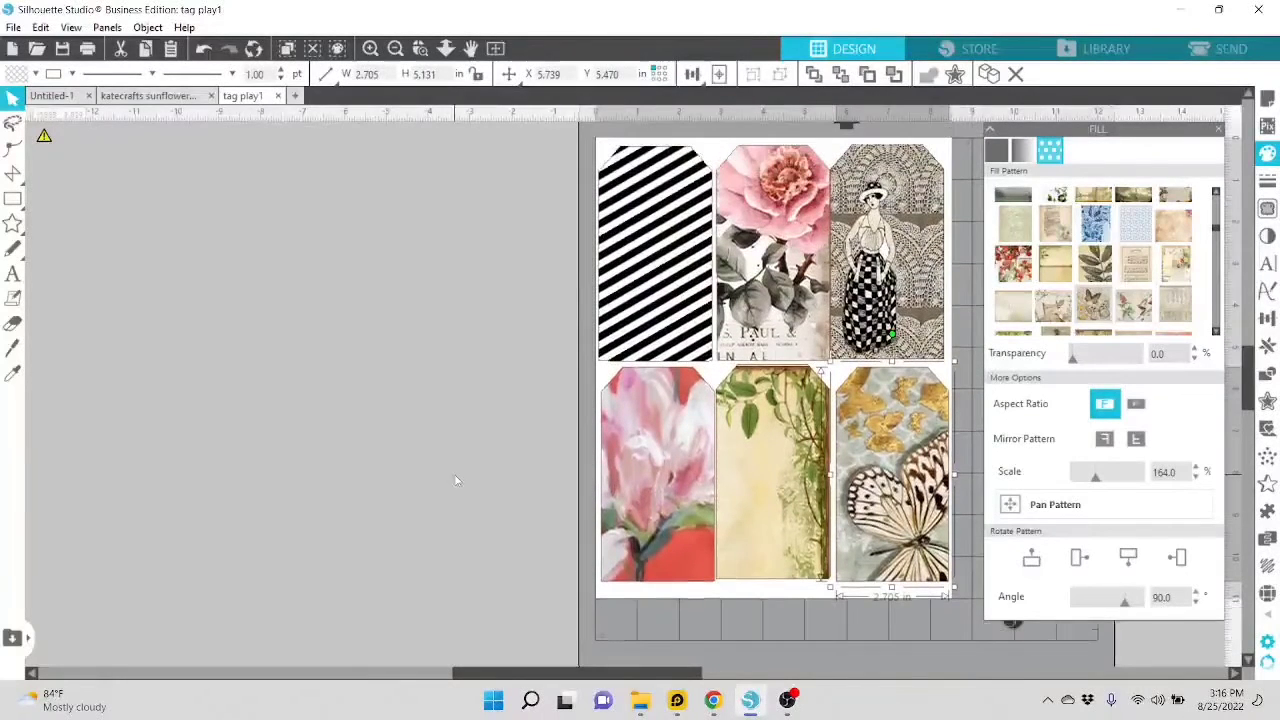
left_click(398, 466)
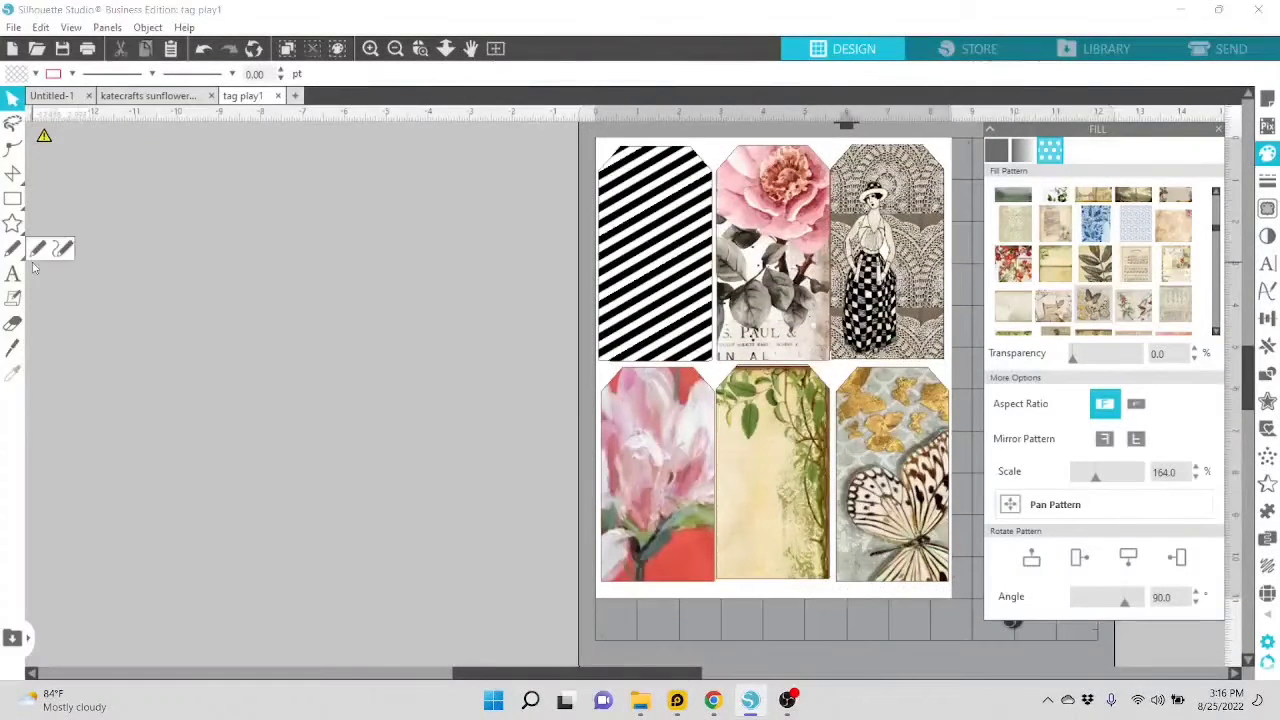
Check all six tags in the print preview, opening the printer settings and cancelling them without printing.
left_click(13, 27)
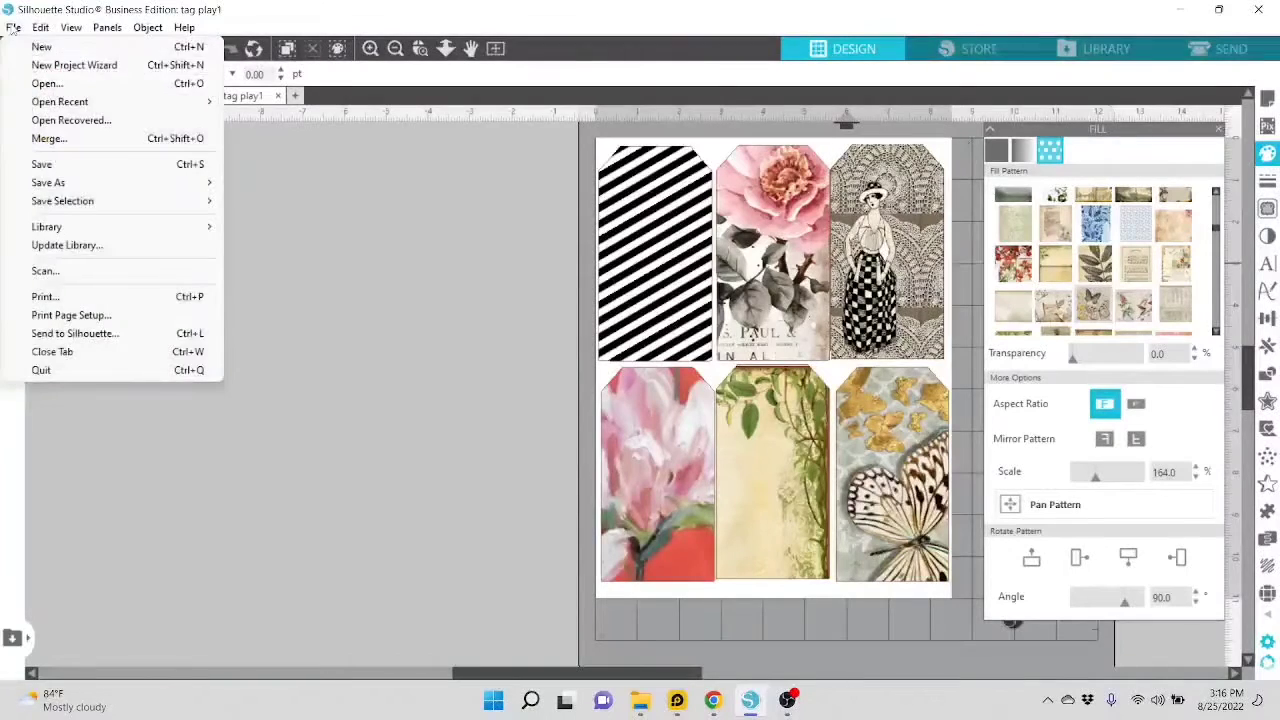
left_click(40, 297)
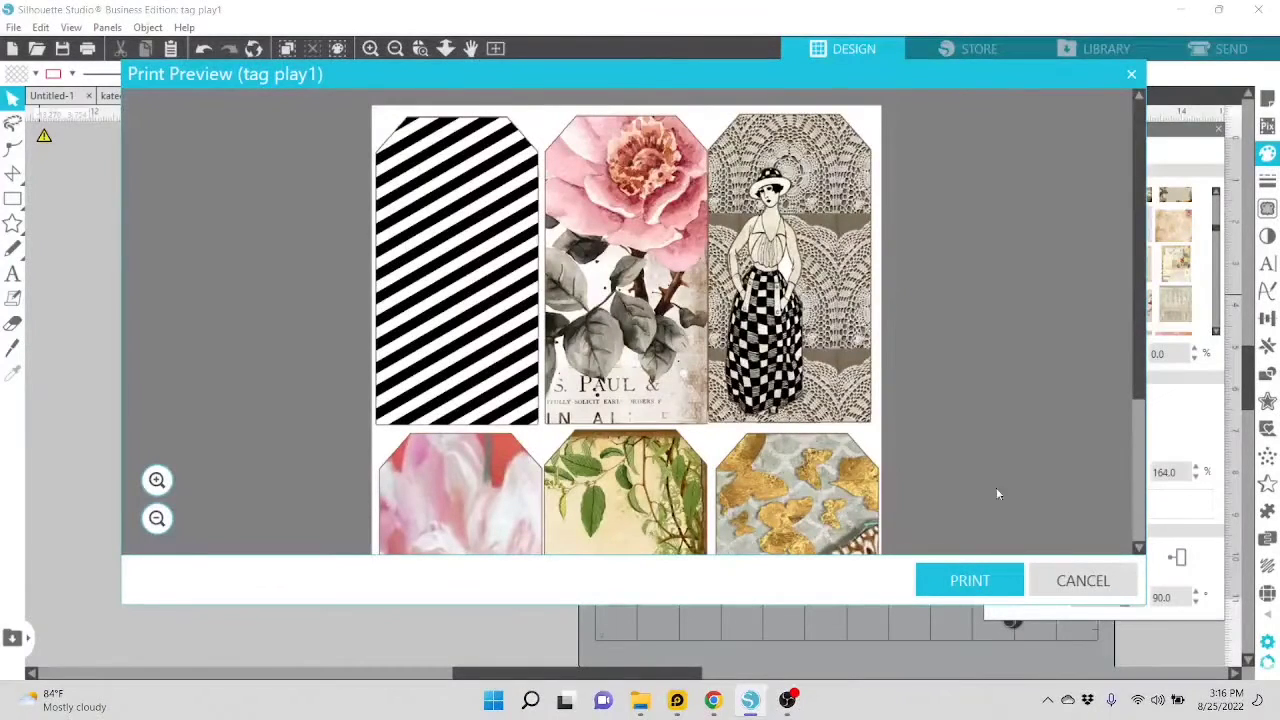
left_click_drag(1137, 370, 1136, 540)
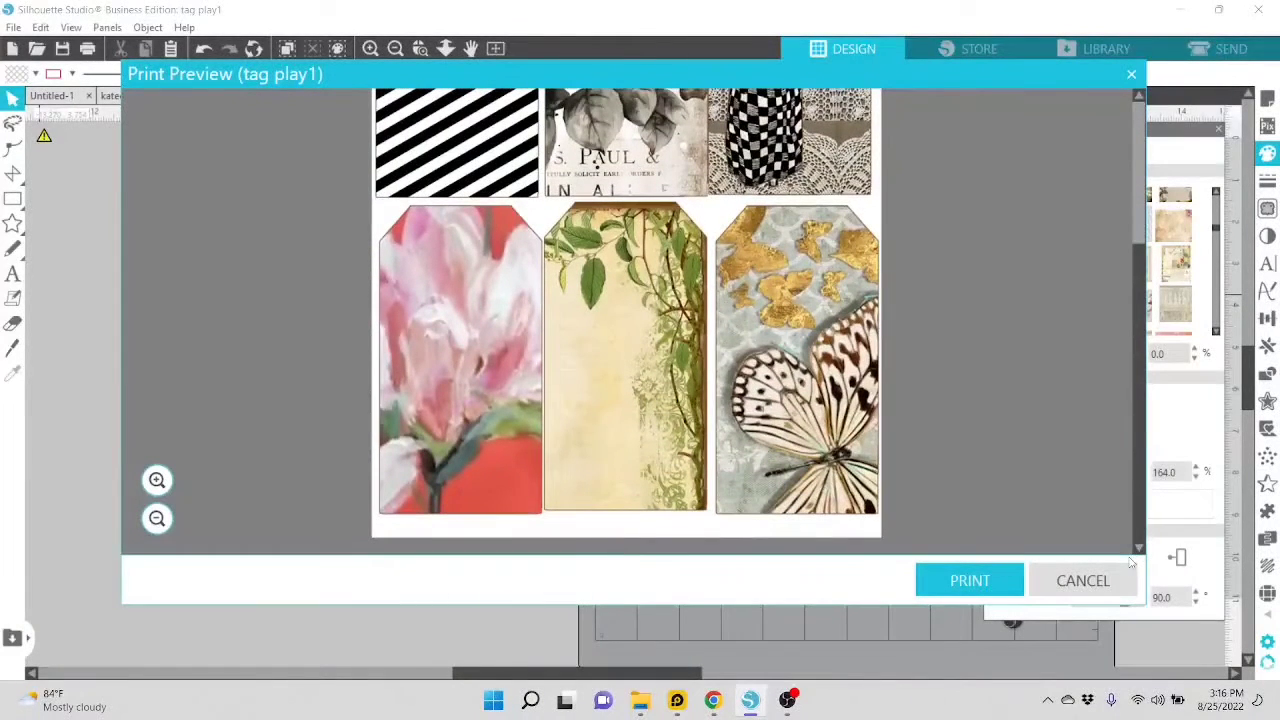
scroll(1097, 443, "up", 3)
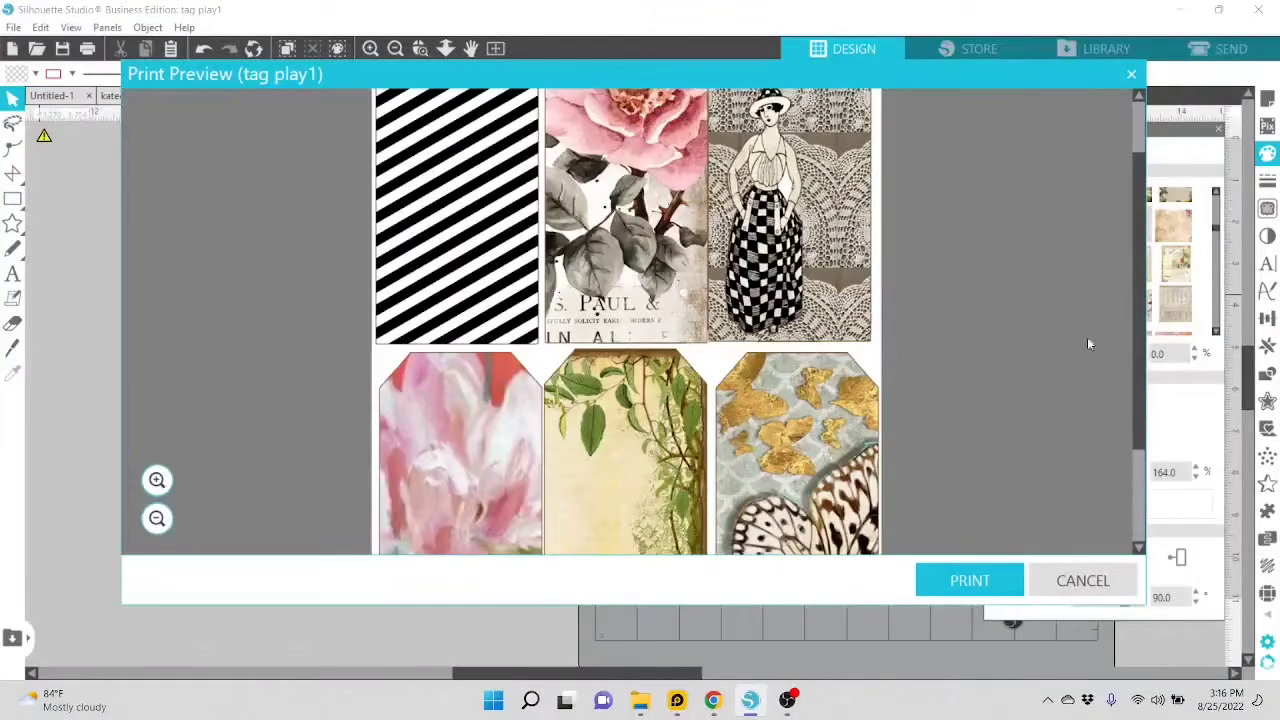
left_click_drag(1138, 401, 1152, 498)
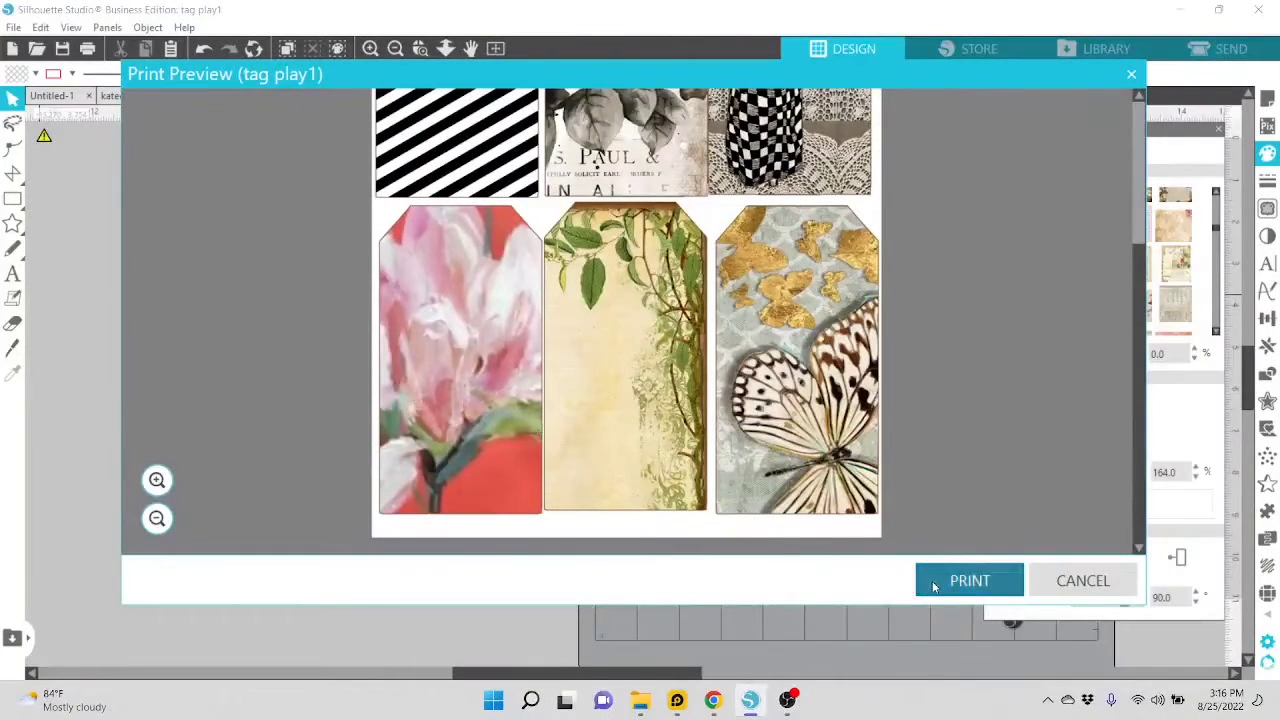
left_click(925, 585)
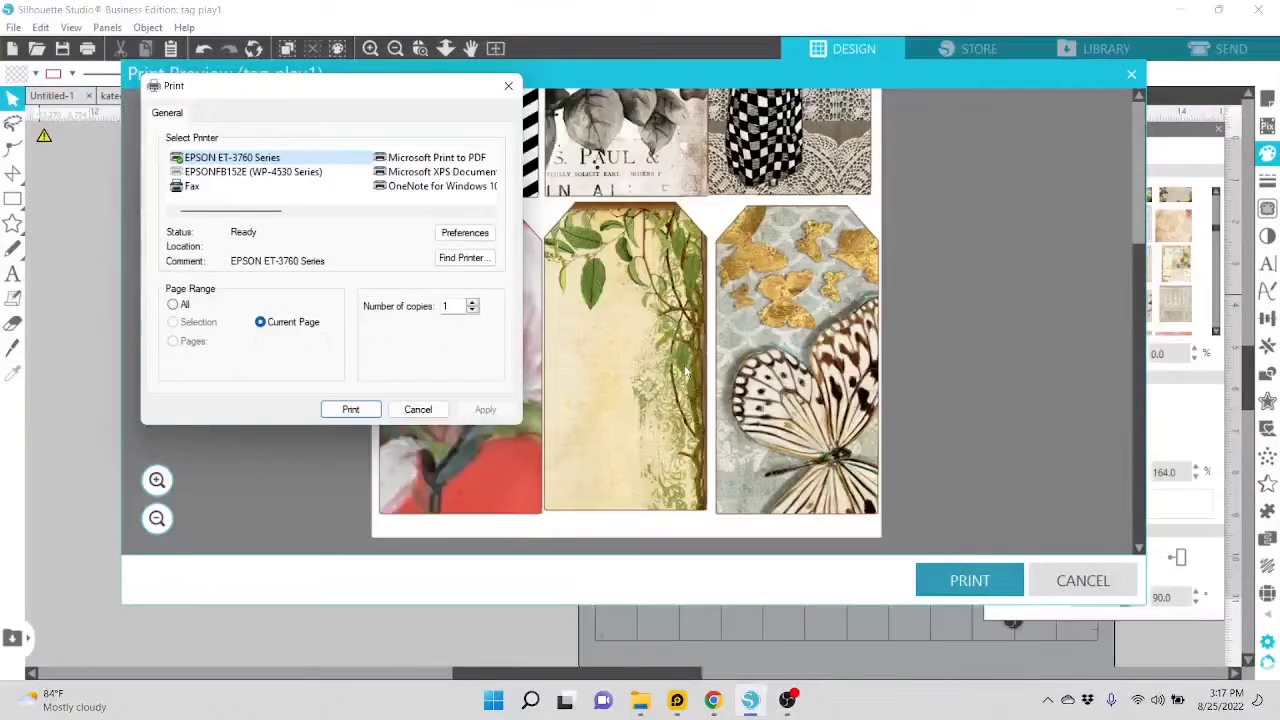
left_click(412, 410)
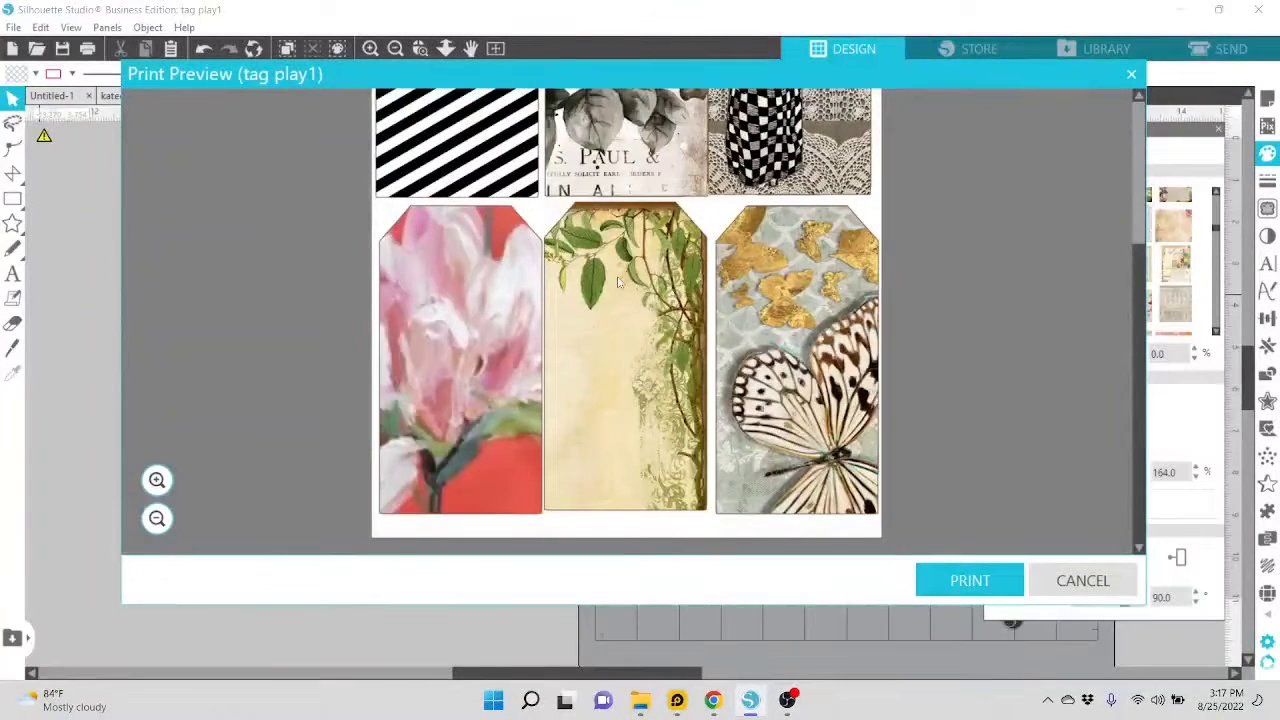
scroll(620, 280, "up", 3)
scroll(706, 316, "down", 2)
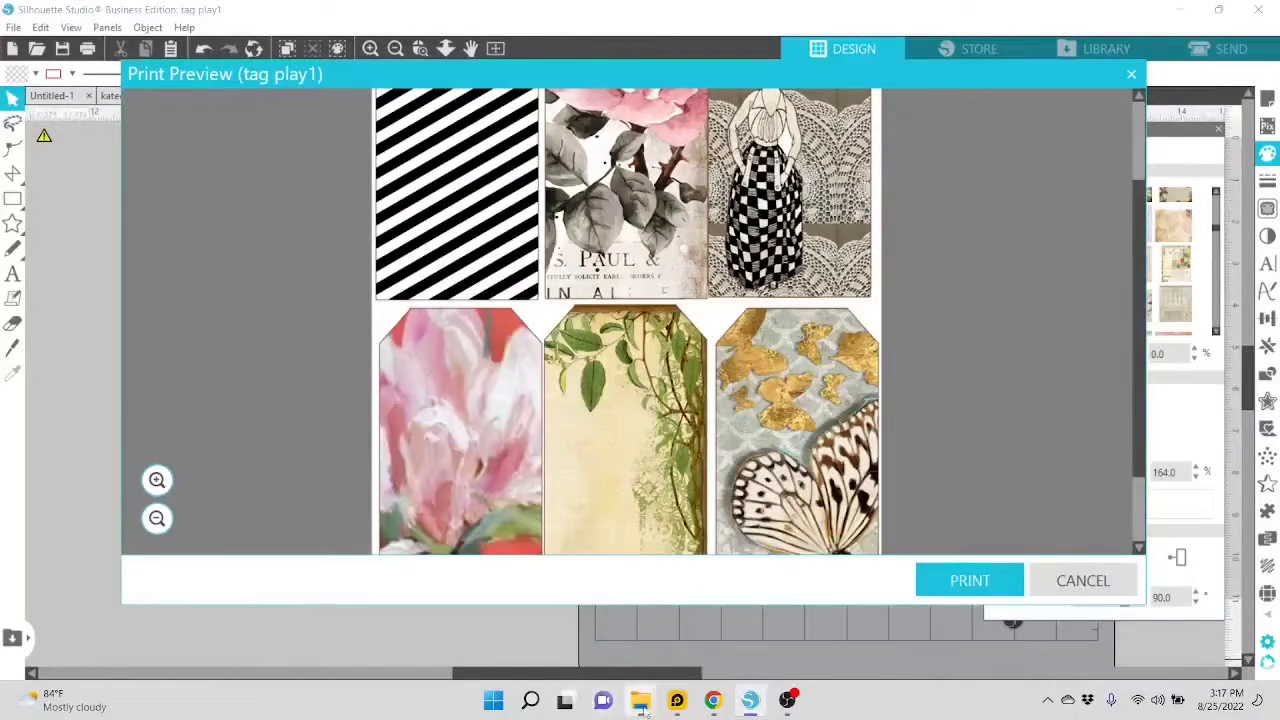
Switch to File Explorer and open the ConsolidatedSilhouette backupasof APR142021 folder on Seagate Backup Plus Drive (E:).
mouse_move(643, 706)
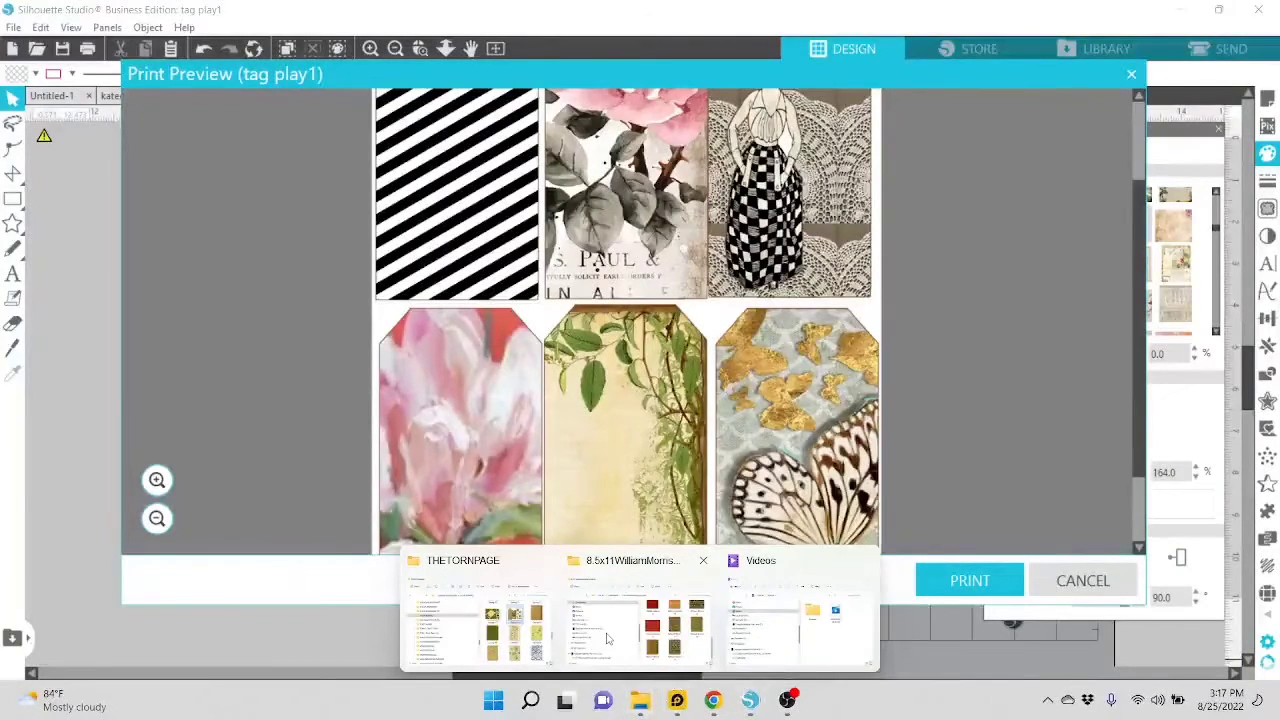
mouse_move(640, 635)
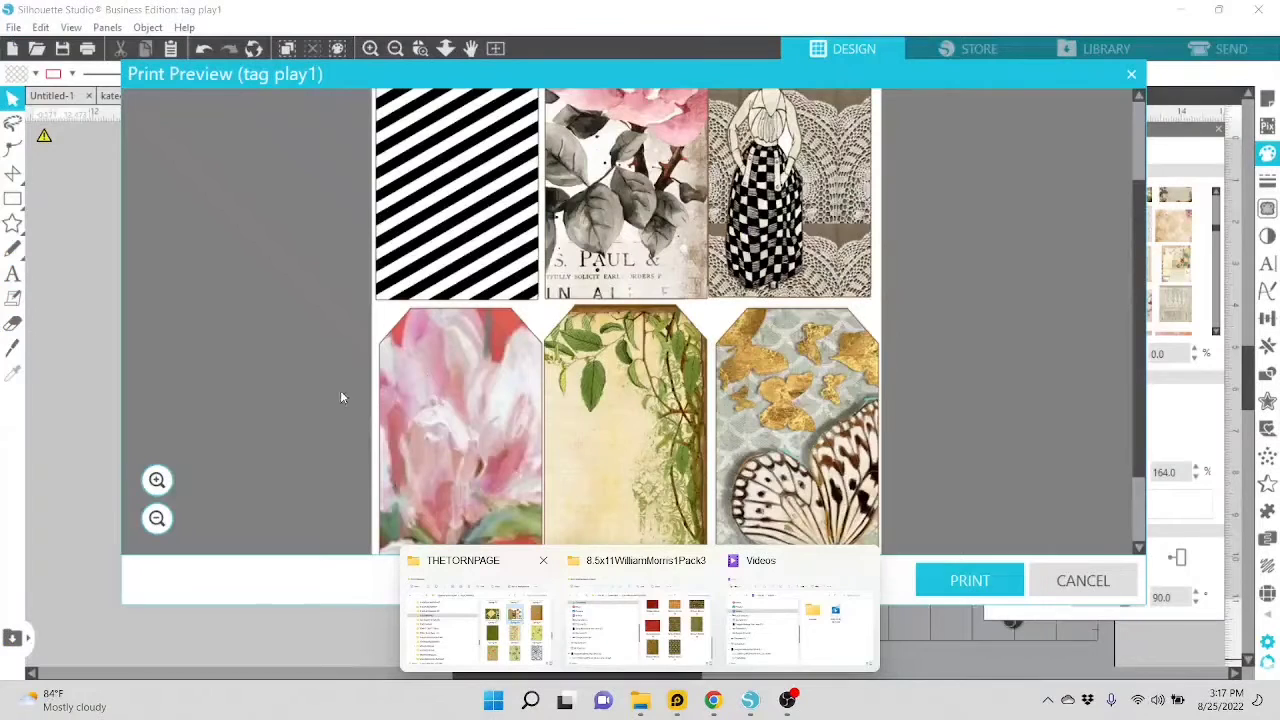
left_click(635, 710)
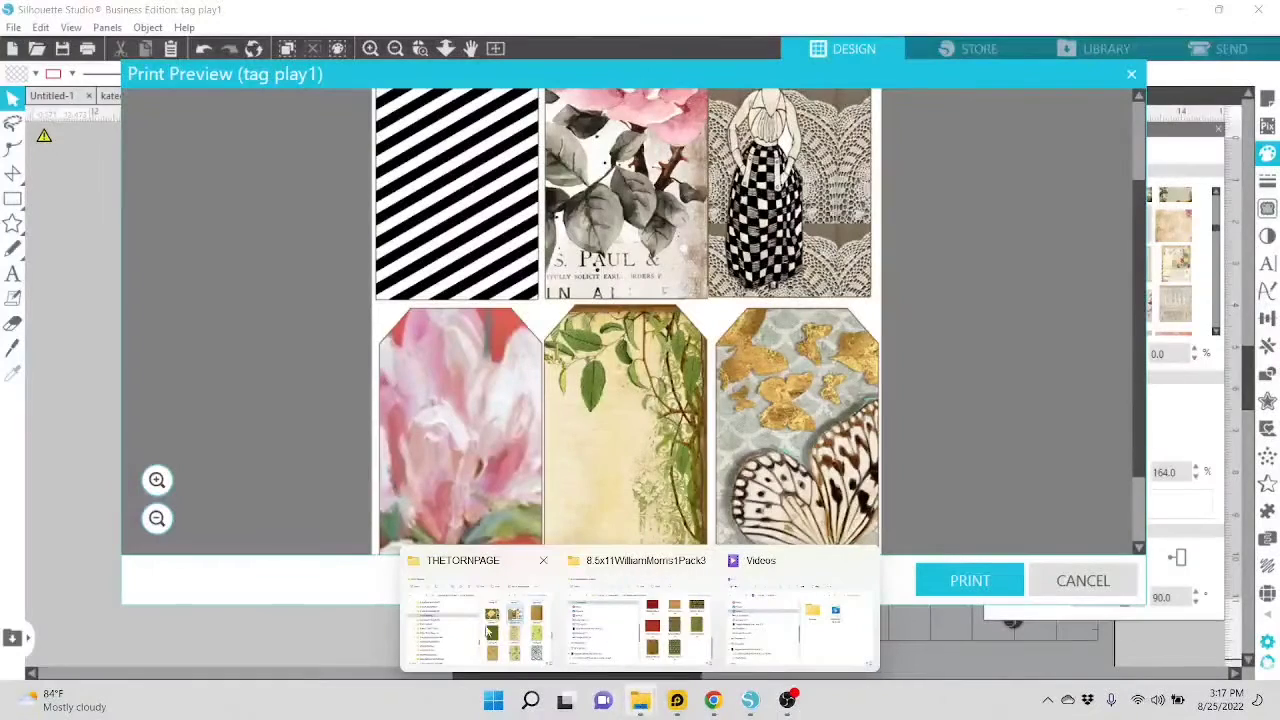
mouse_move(668, 607)
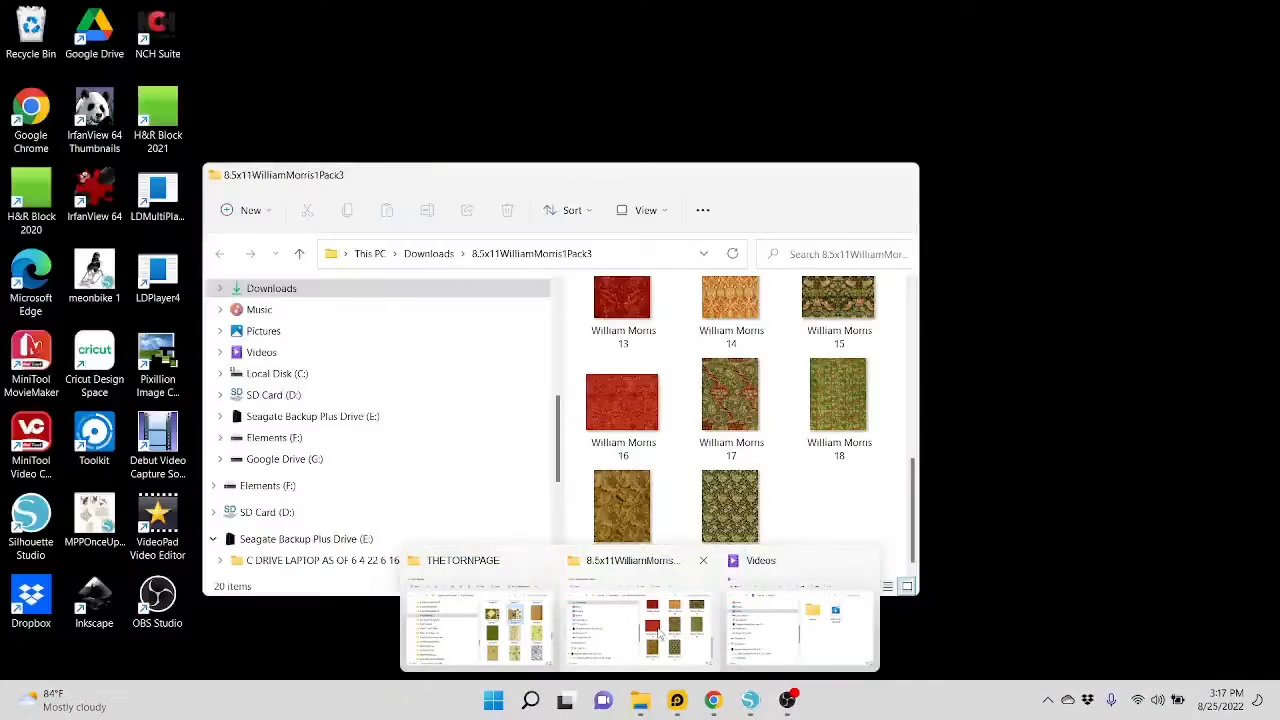
left_click(650, 625)
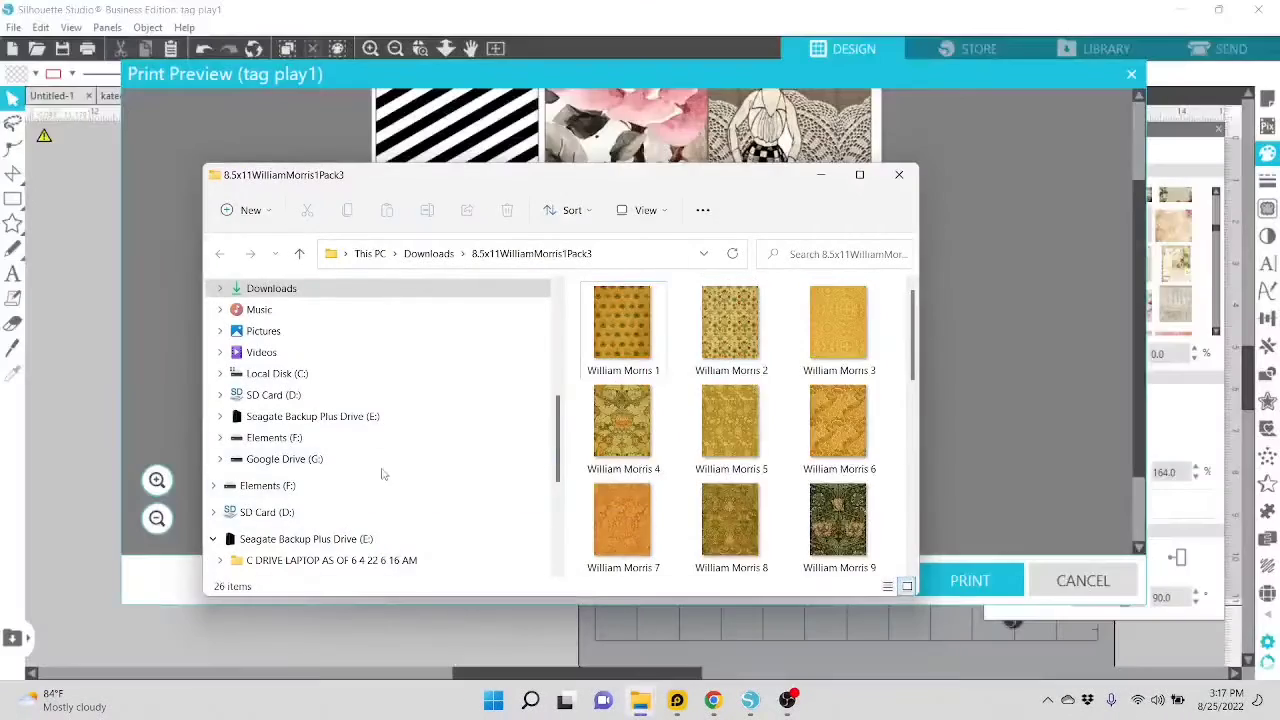
left_click(312, 416)
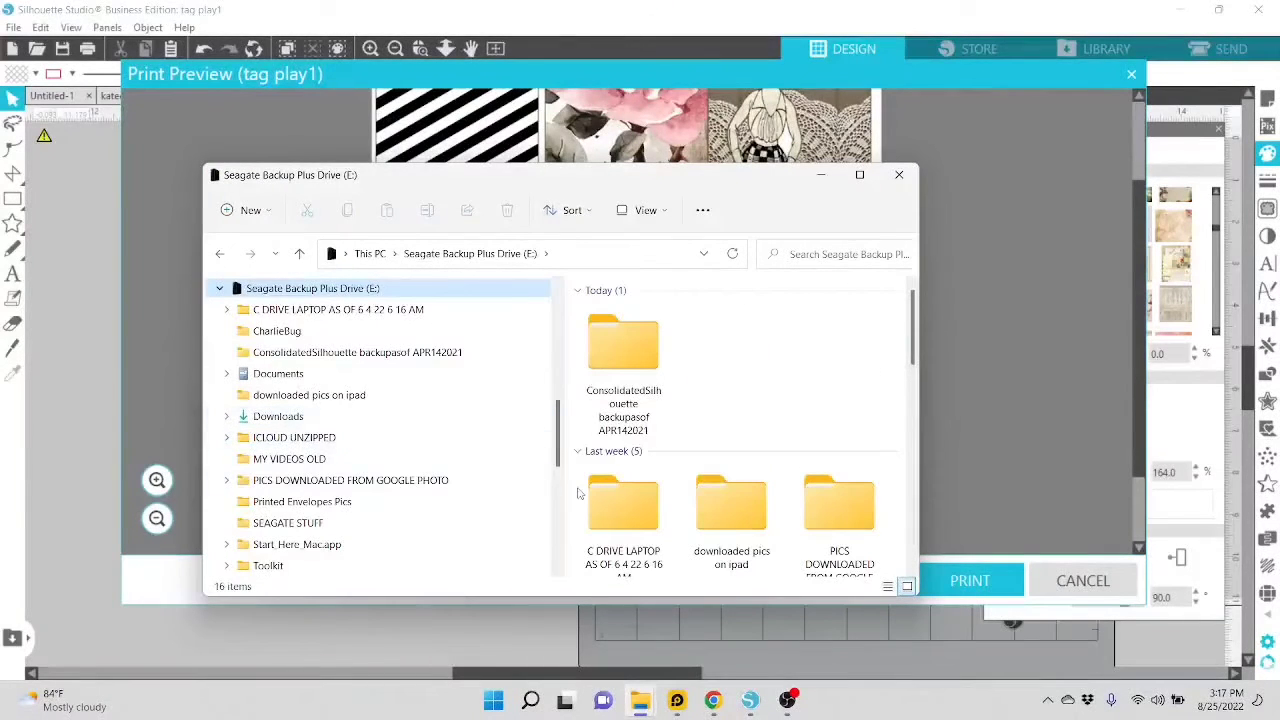
double_click(637, 408)
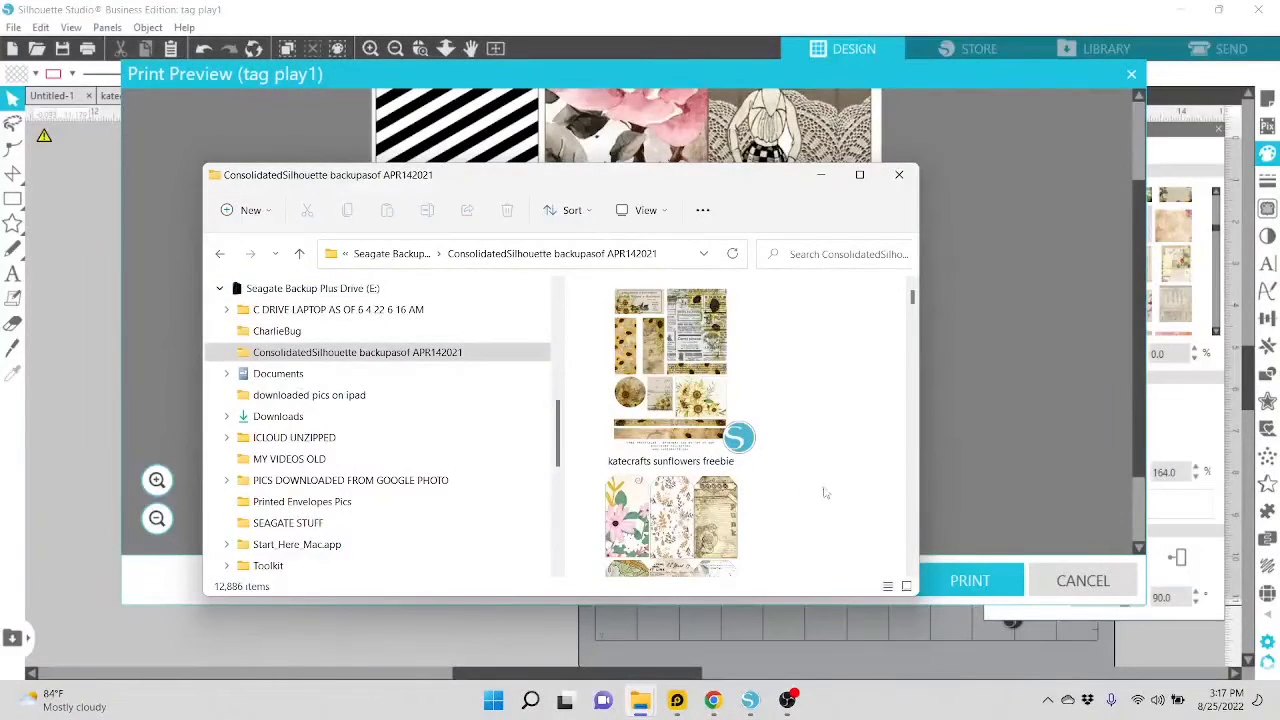
Find and open the PAPER BAG JOURNAL PATTERNS 17inverted file, and dismiss the tag print preview without printing.
scroll(820, 488, "down", 1)
scroll(818, 488, "down", 2)
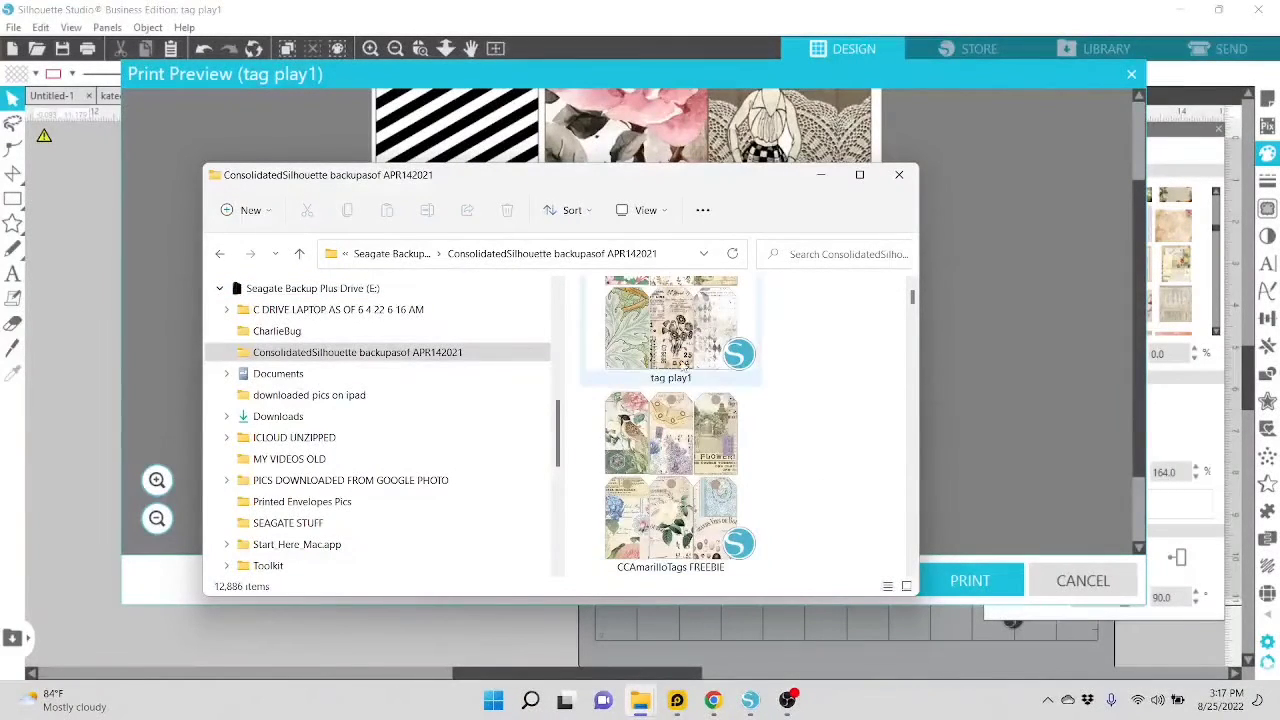
scroll(697, 510, "down", 2)
scroll(700, 510, "down", 5)
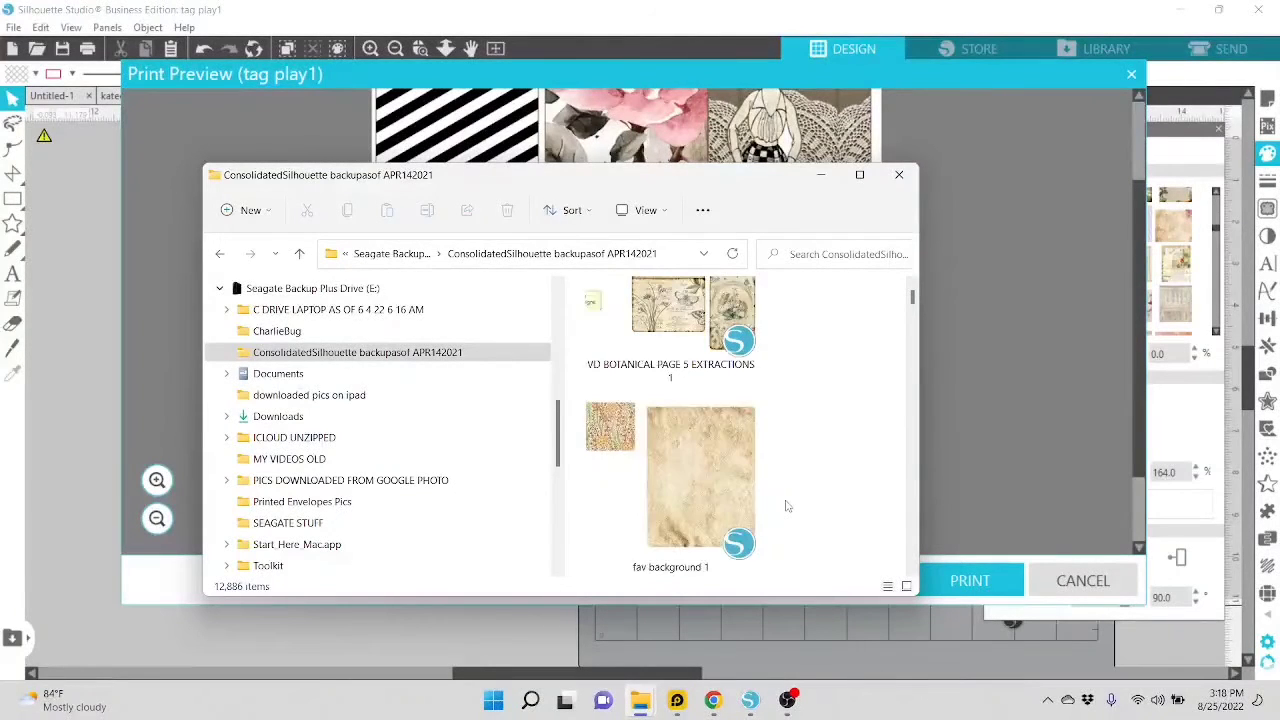
scroll(789, 507, "down", 2)
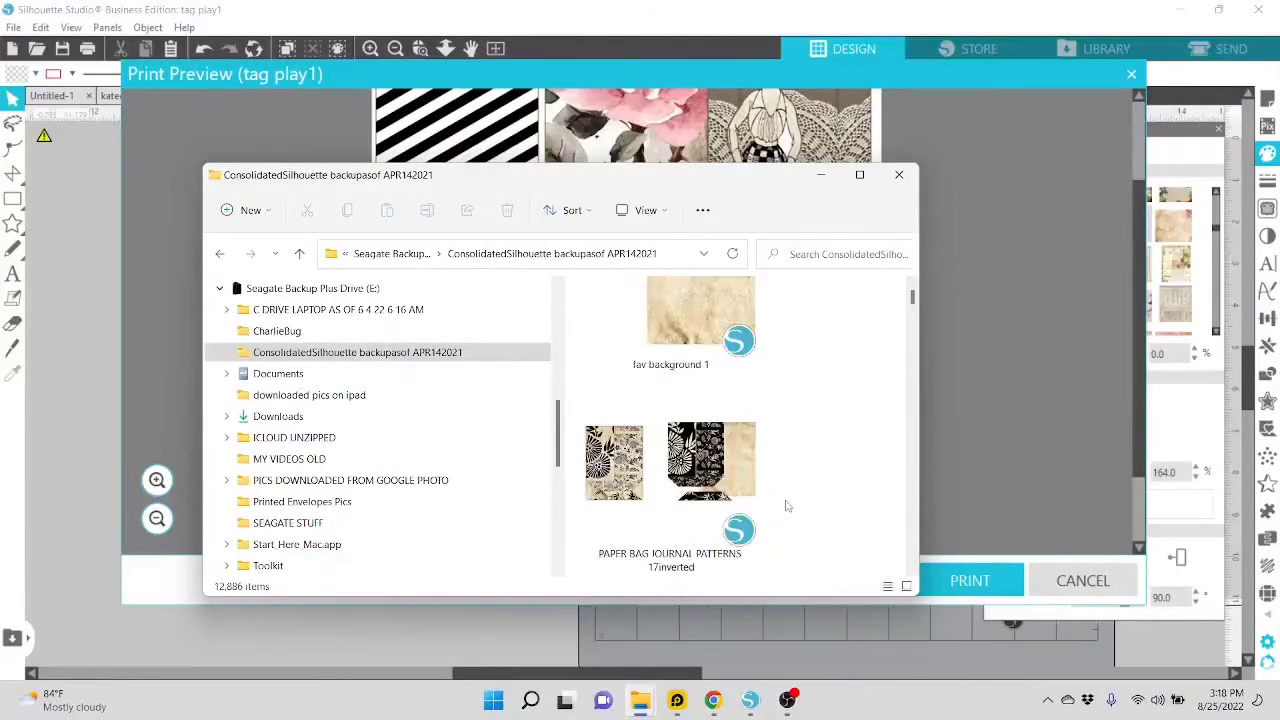
left_click(706, 474)
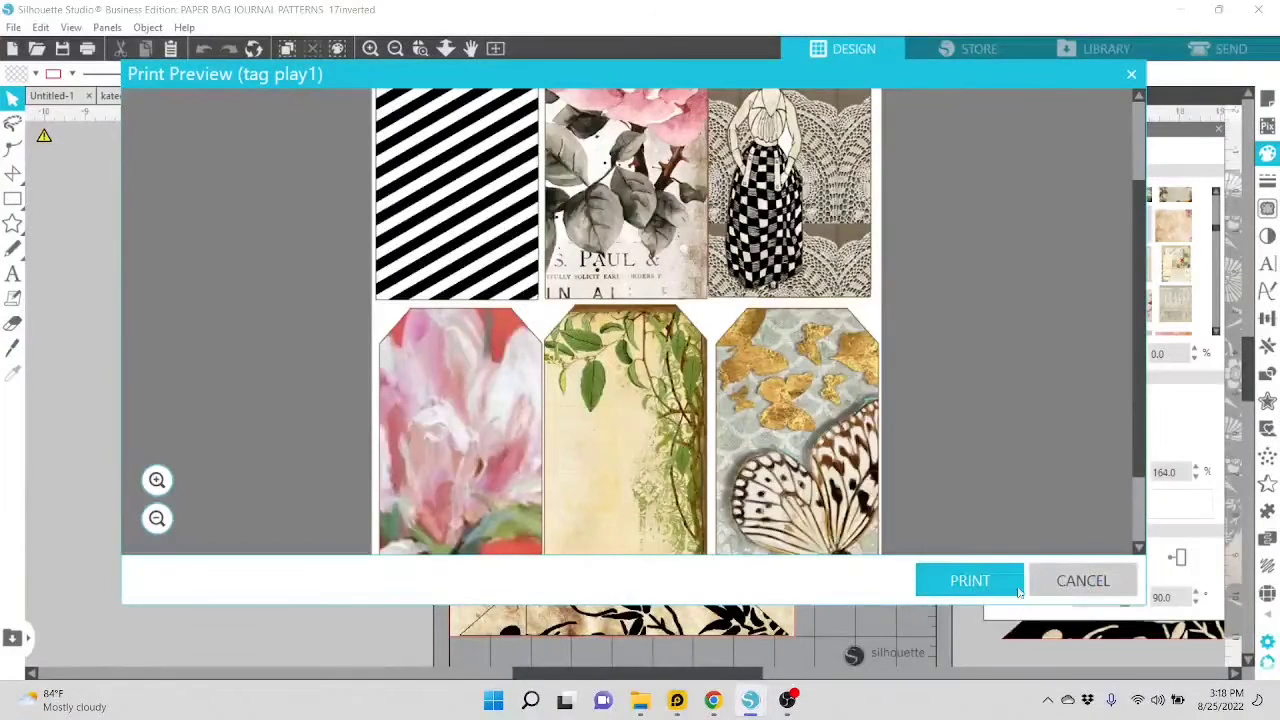
left_click(1082, 581)
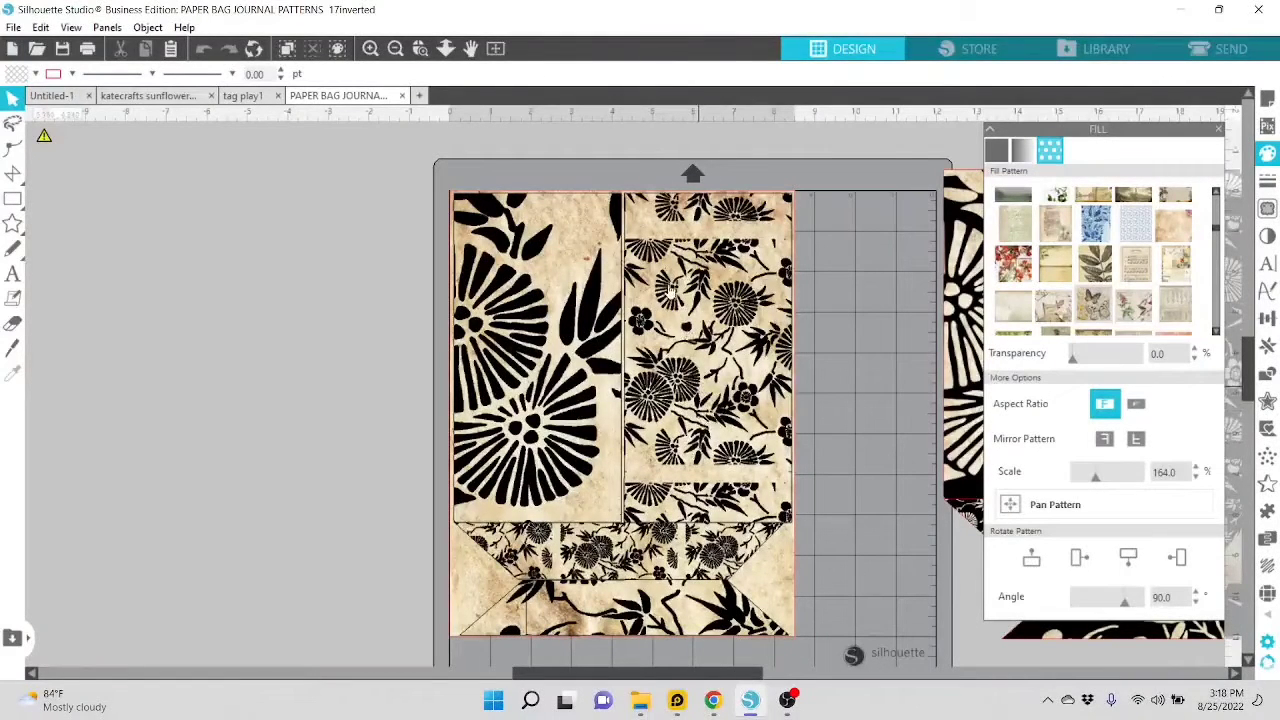
Ungroup the parchment floral layout on the page, undoing the trial moves of the layout and the trapezoid strip beside the page.
mouse_move(522, 282)
left_mouse_down()
mouse_move(126, 300)
mouse_move(467, 270)
mouse_move(510, 287)
left_mouse_up()
key("ctrl+z")
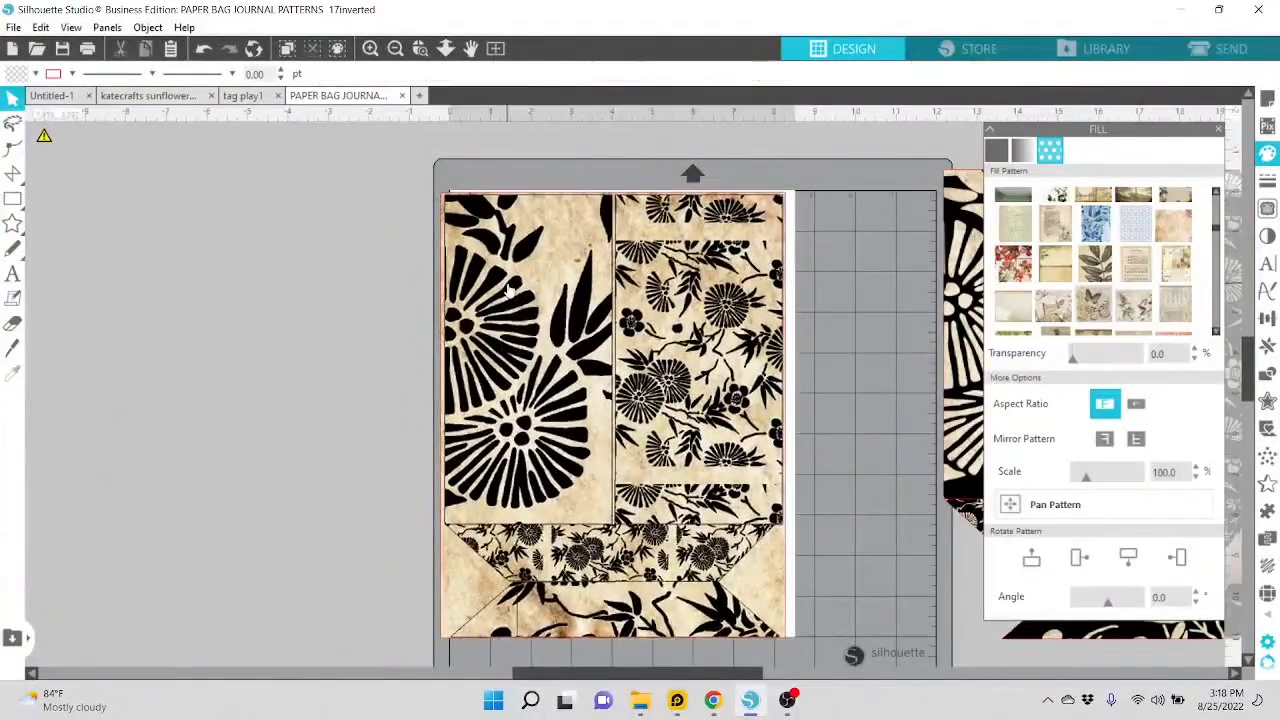
left_click(733, 214)
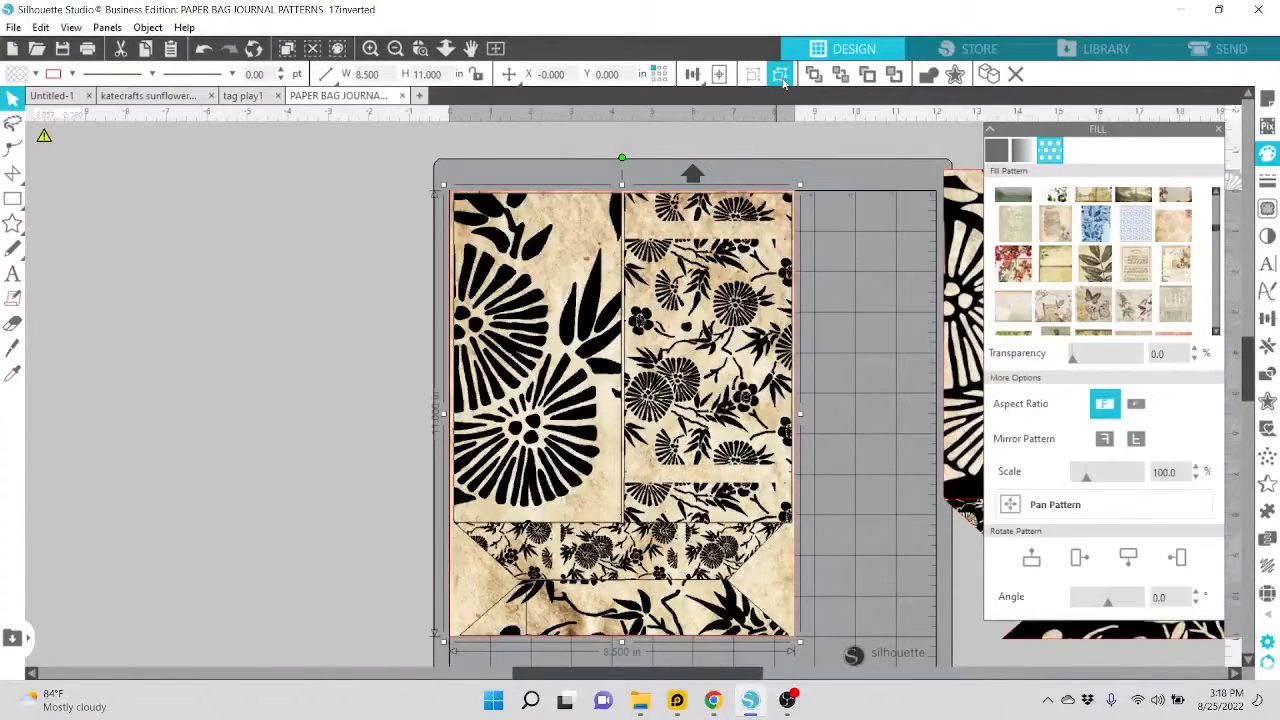
left_click(780, 74)
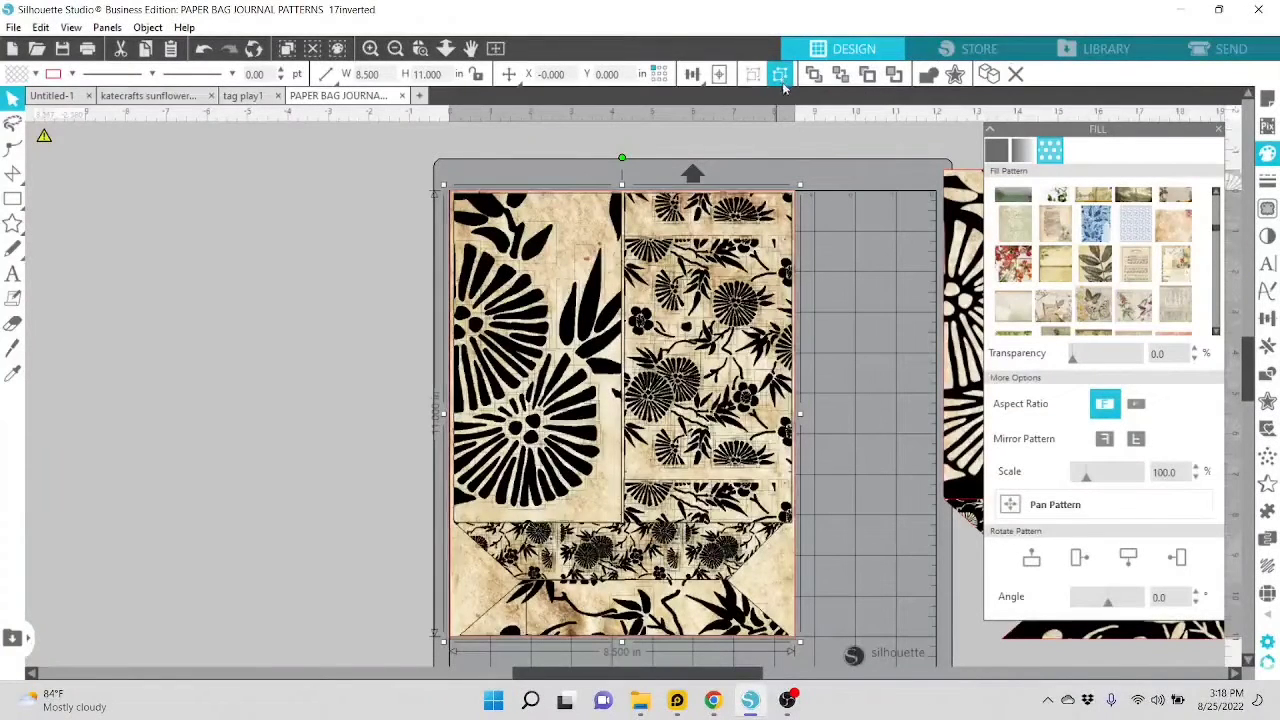
left_click(354, 253)
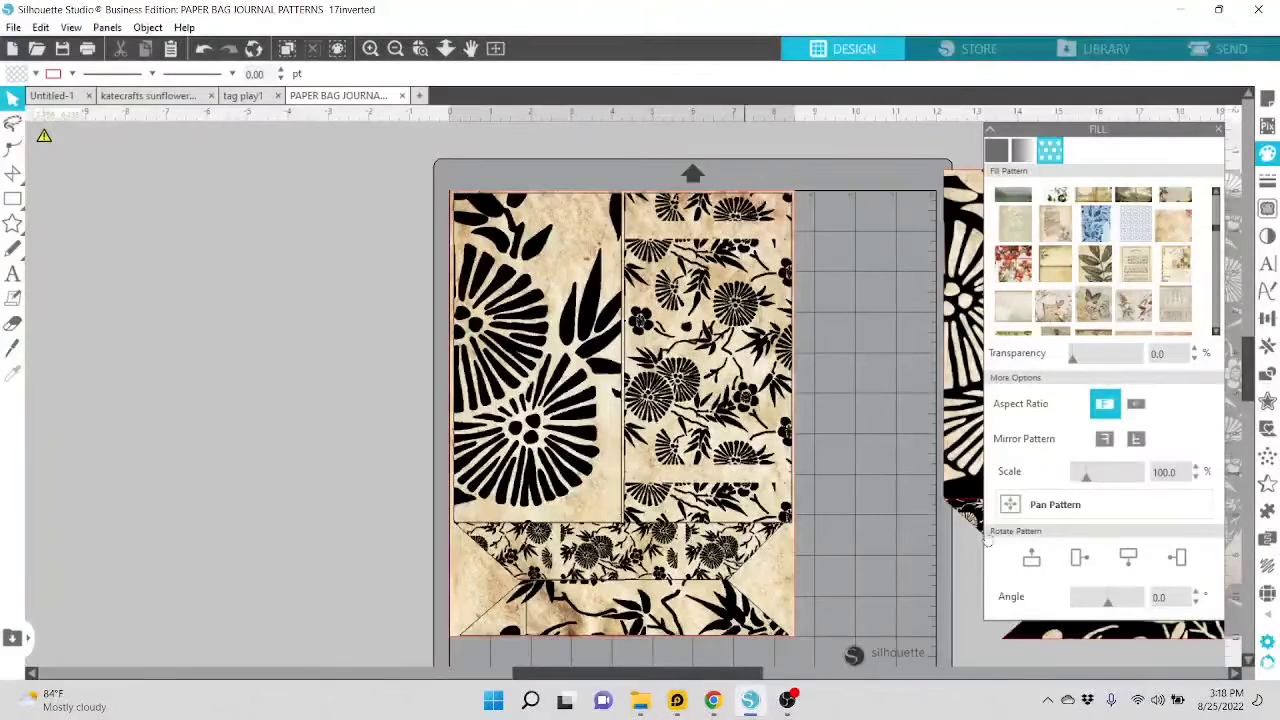
left_click_drag(970, 508, 893, 512)
key("ctrl+z")
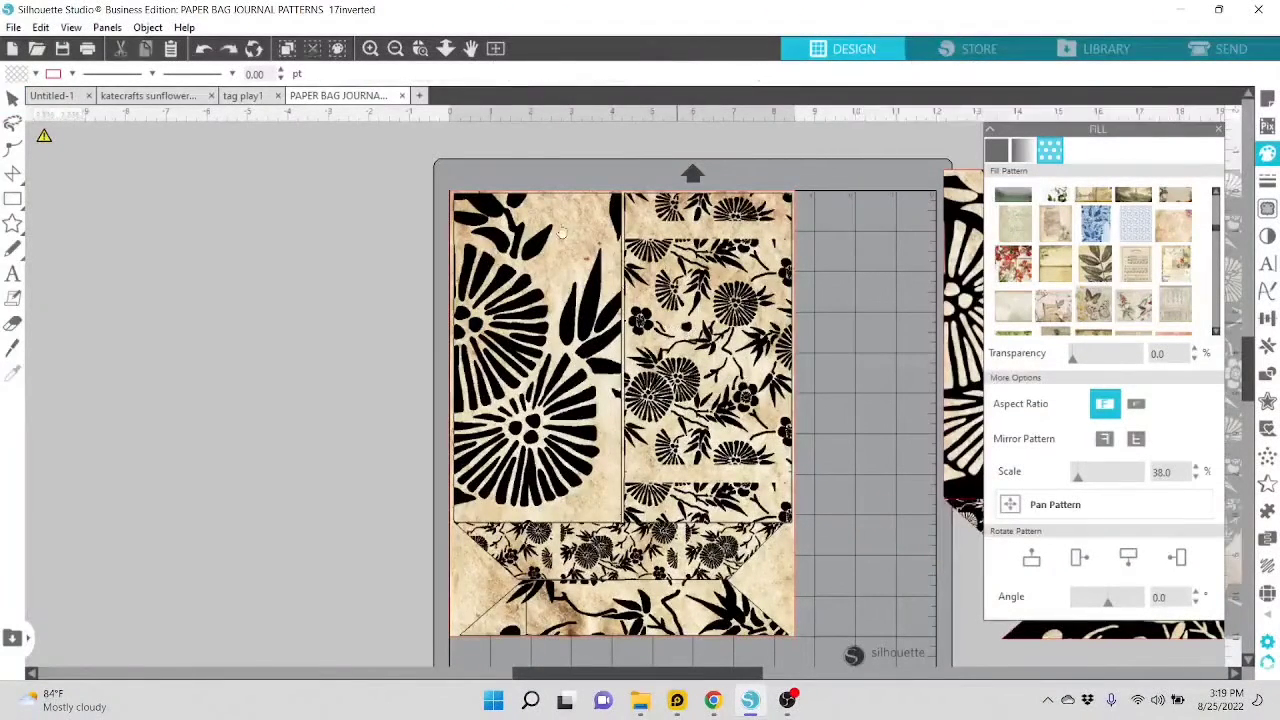
Move the parchment floral layout off the page to the left and delete the stray black specks left behind.
left_click(750, 376)
scroll(759, 622, "down", 1)
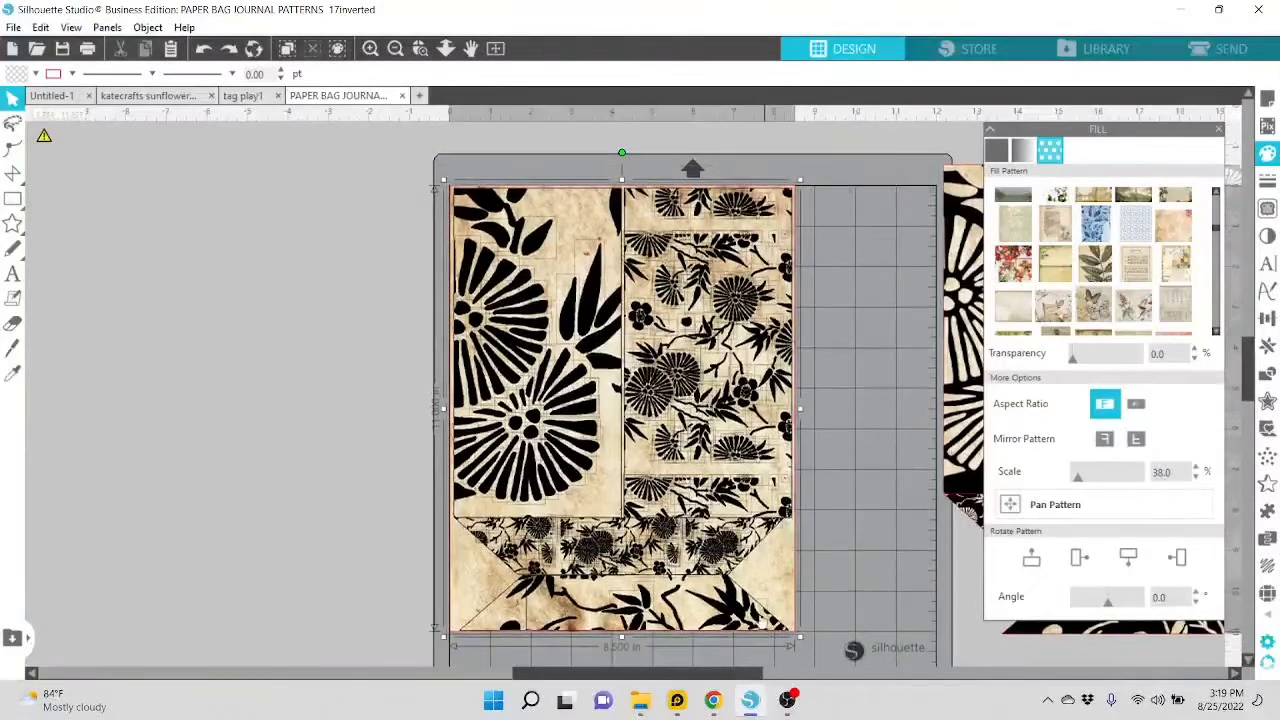
left_click_drag(688, 425, 192, 334)
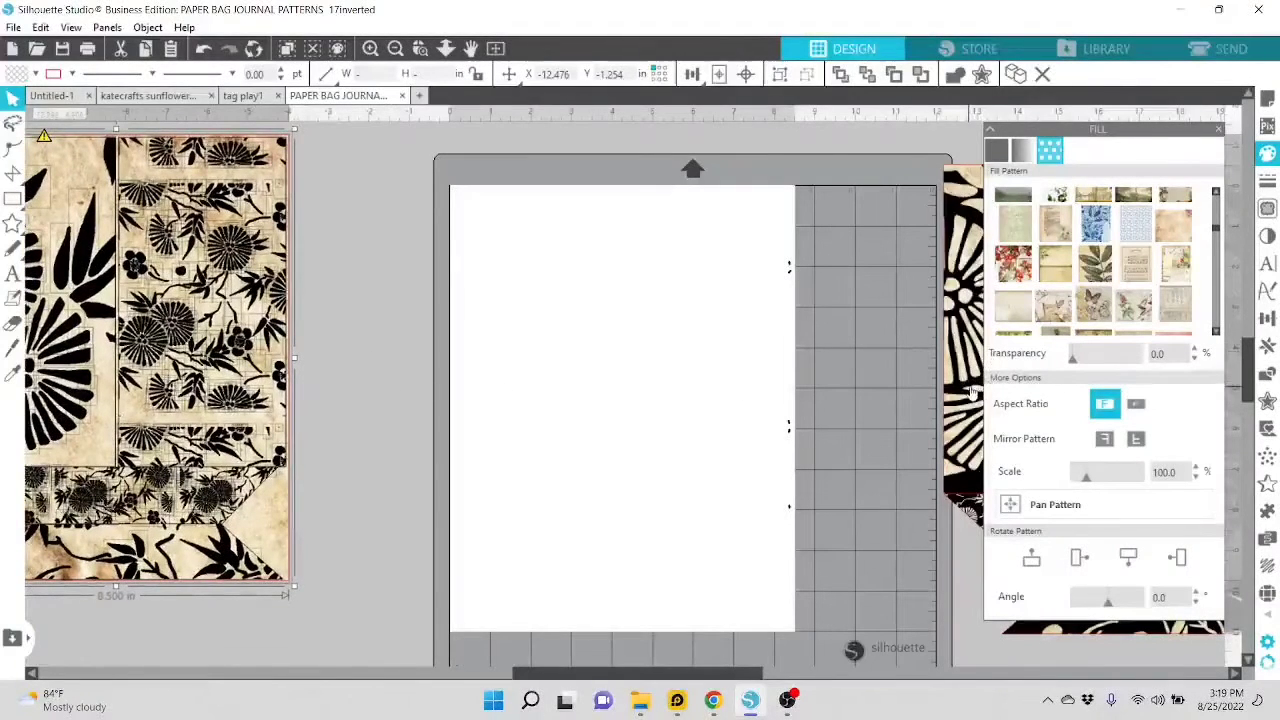
left_click_drag(737, 209, 795, 602)
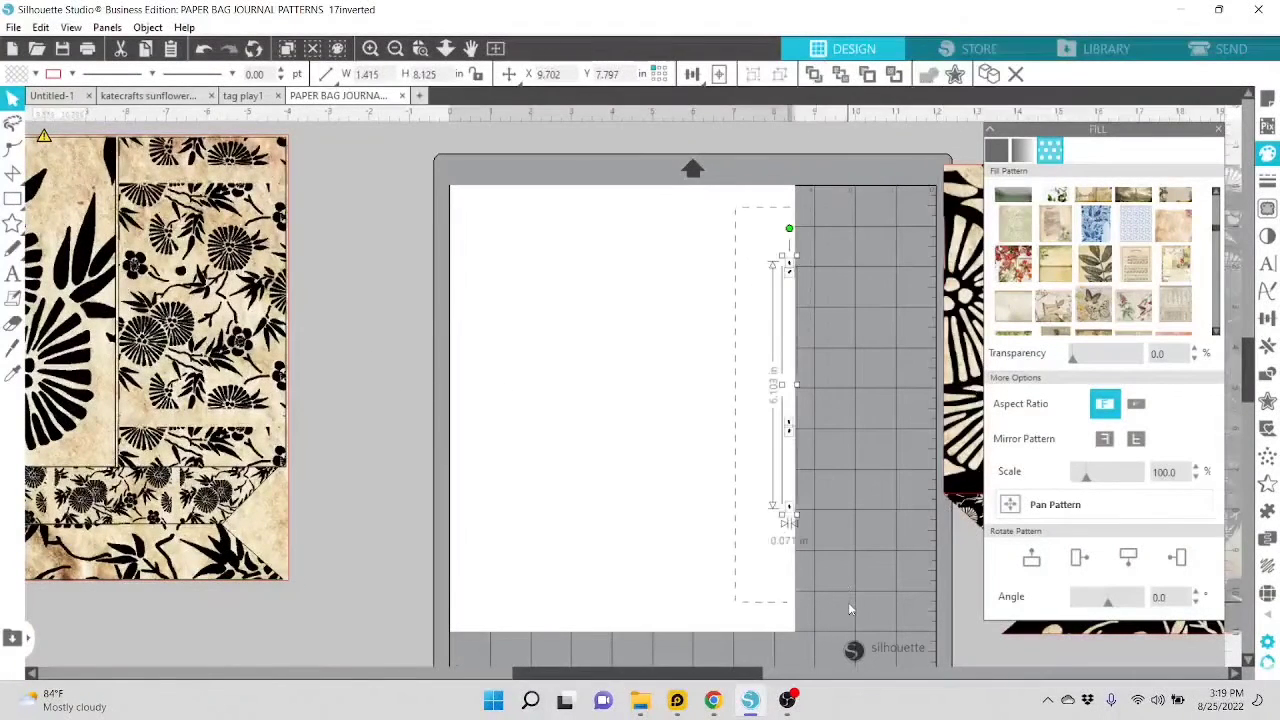
left_click(848, 602)
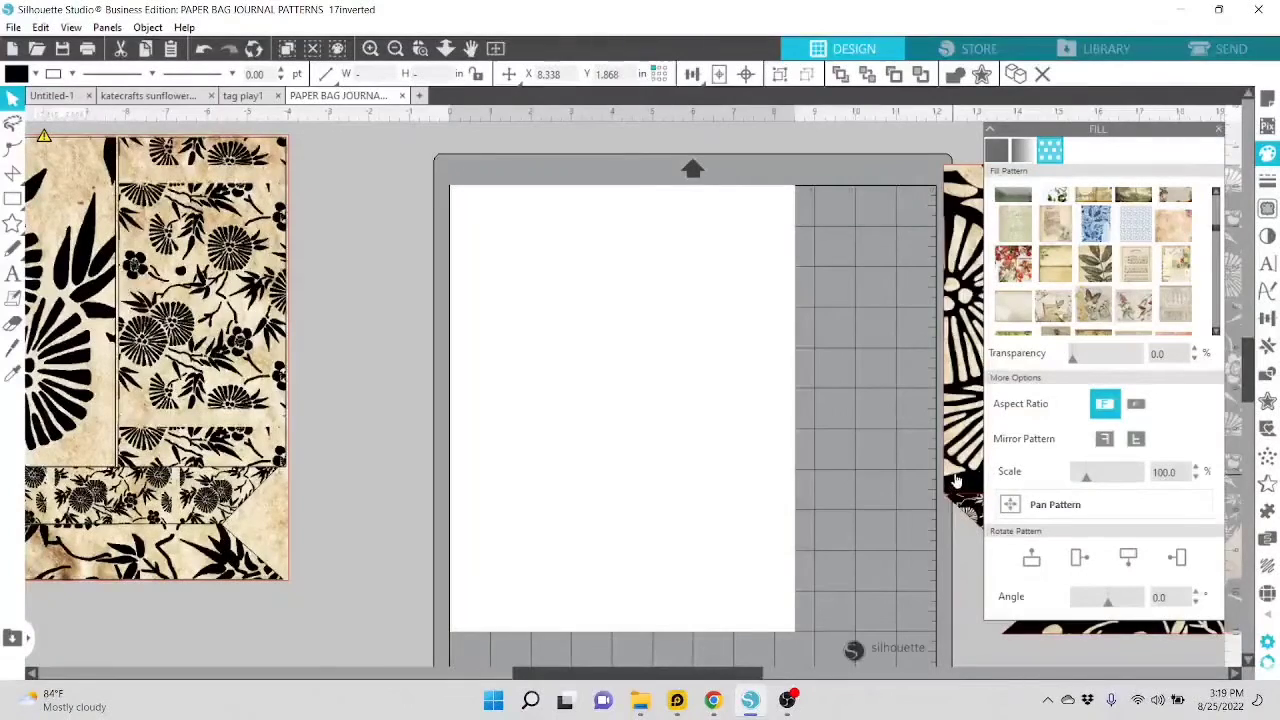
Arrange the black large-flower panel at the page's upper left with the small-flower and branch trapezoids stacked below it.
left_click_drag(950, 482, 451, 509)
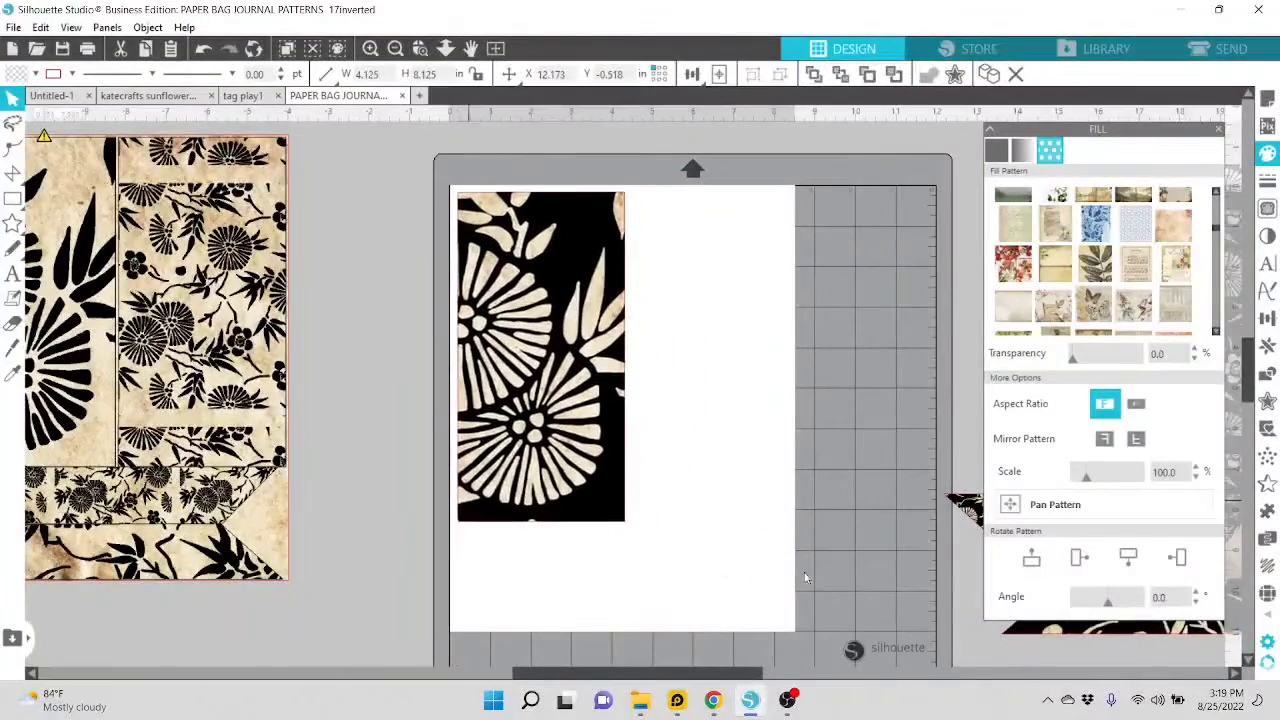
left_click_drag(970, 510, 668, 541)
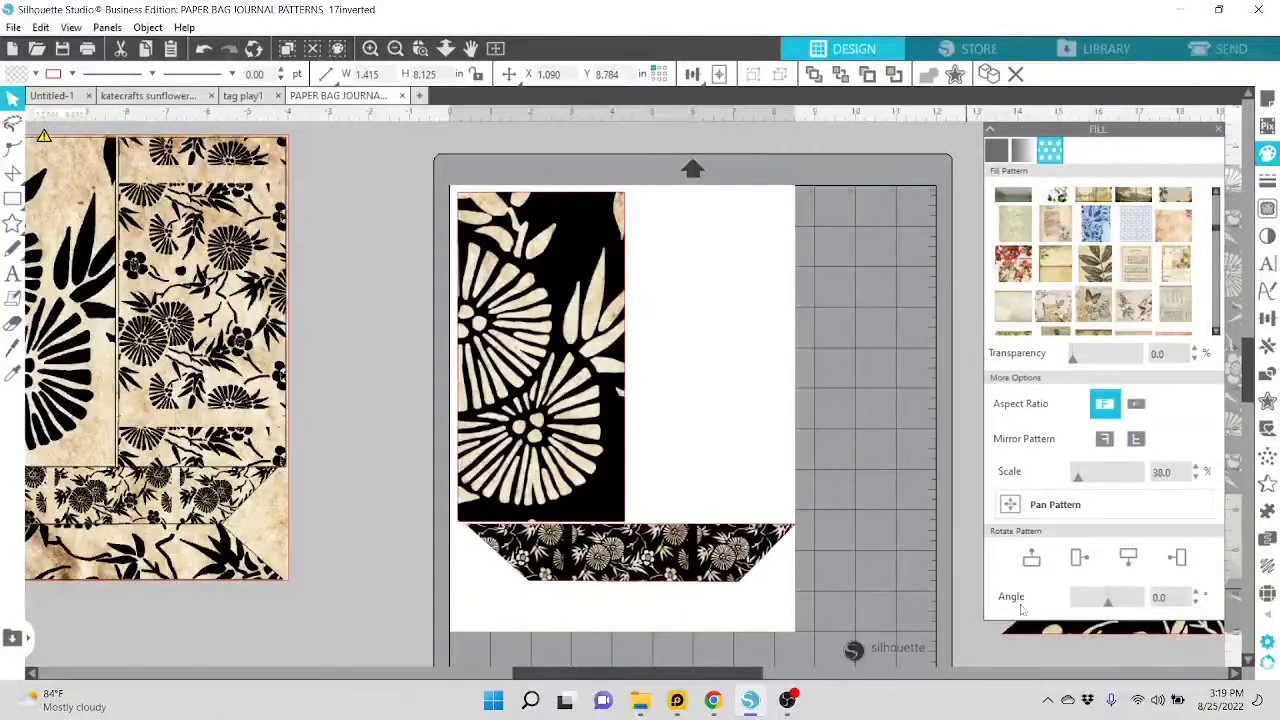
left_click(1061, 638)
left_click_drag(1061, 638, 628, 617)
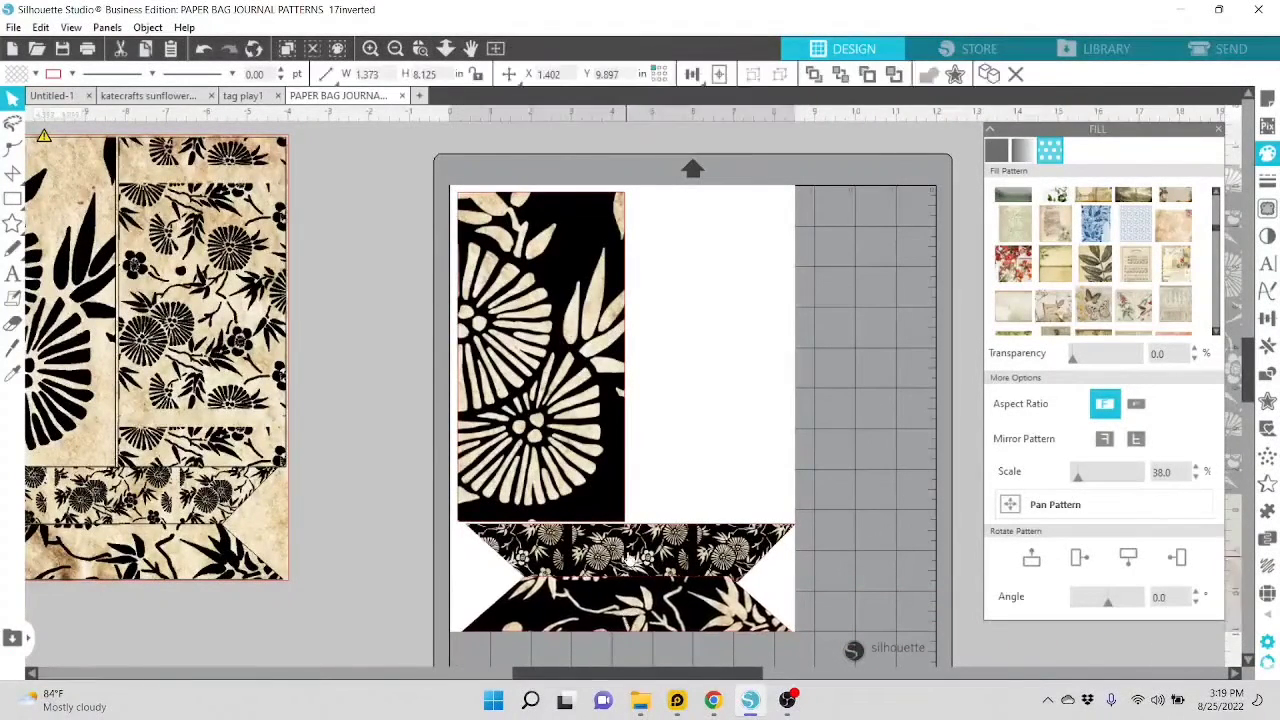
Nudge the large-flower panel and both trapezoids up and left so they sit close together within the page.
left_click(622, 536)
left_click_drag(602, 467, 599, 459)
left_click_drag(638, 545, 628, 539)
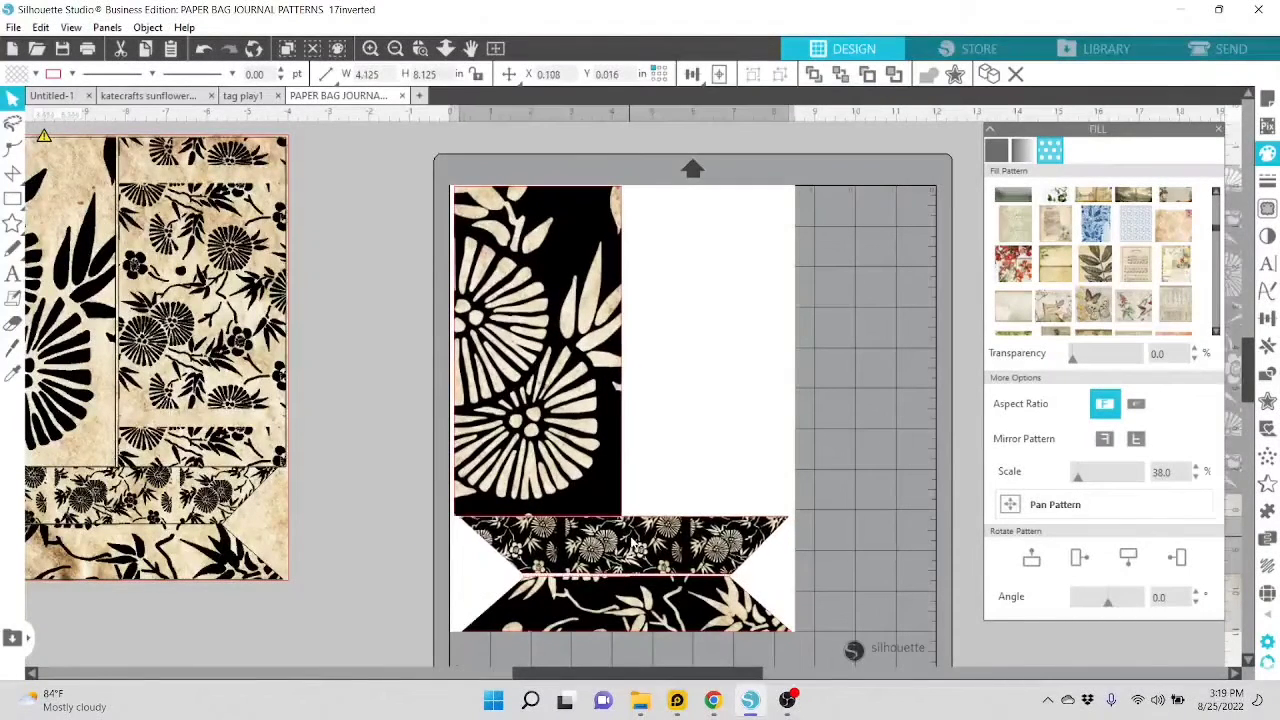
left_click(636, 590)
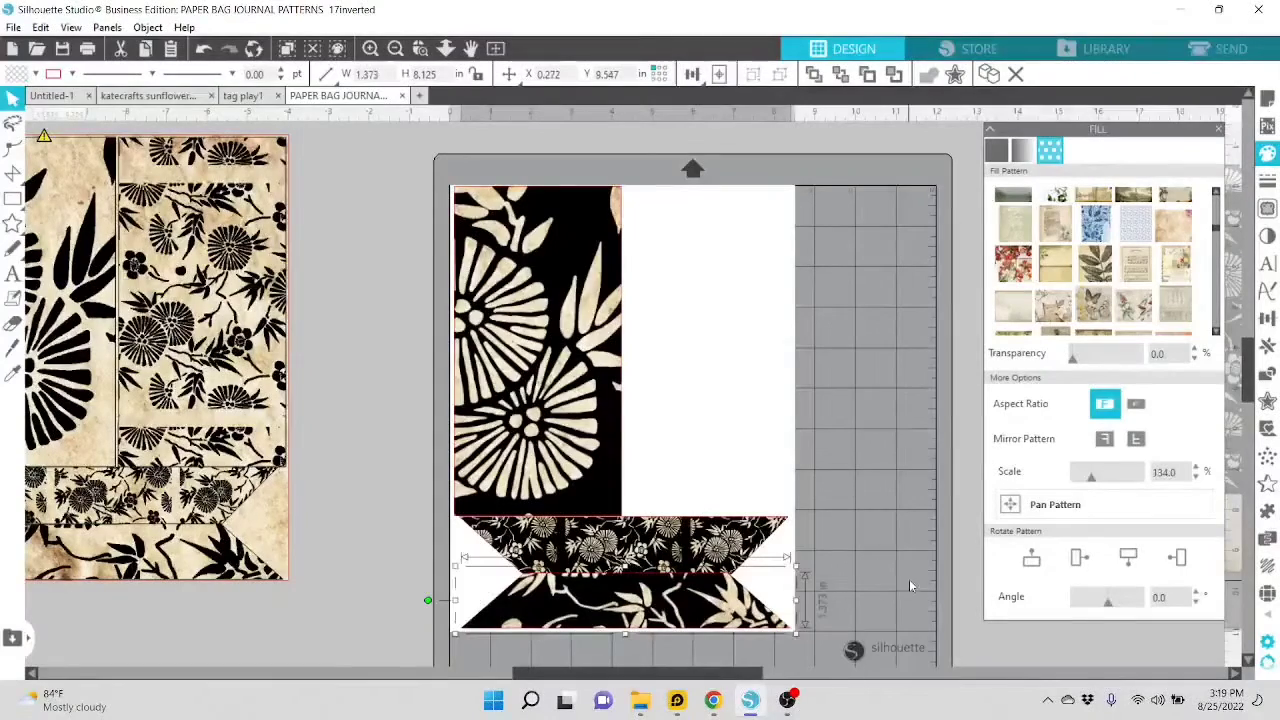
Place the black small-flower panel on the page's upper right, flush beside the large-flower panel.
left_click_drag(752, 672, 823, 672)
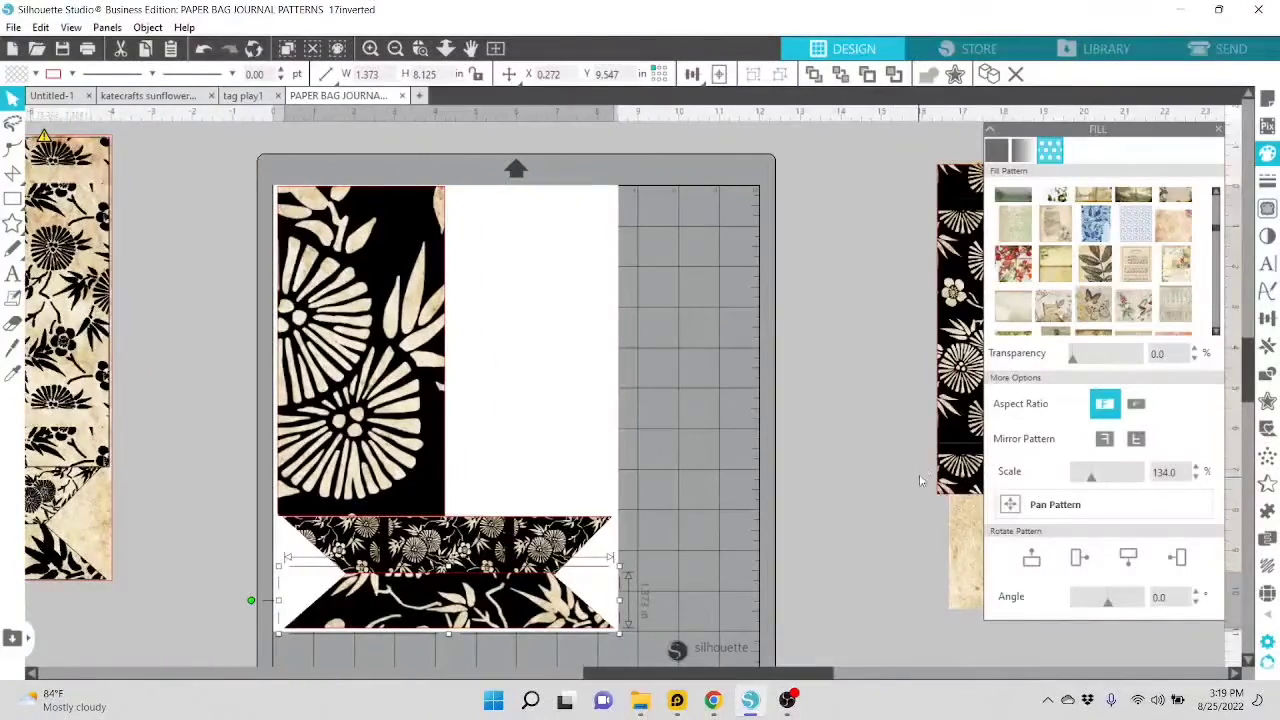
left_click_drag(938, 451, 461, 483)
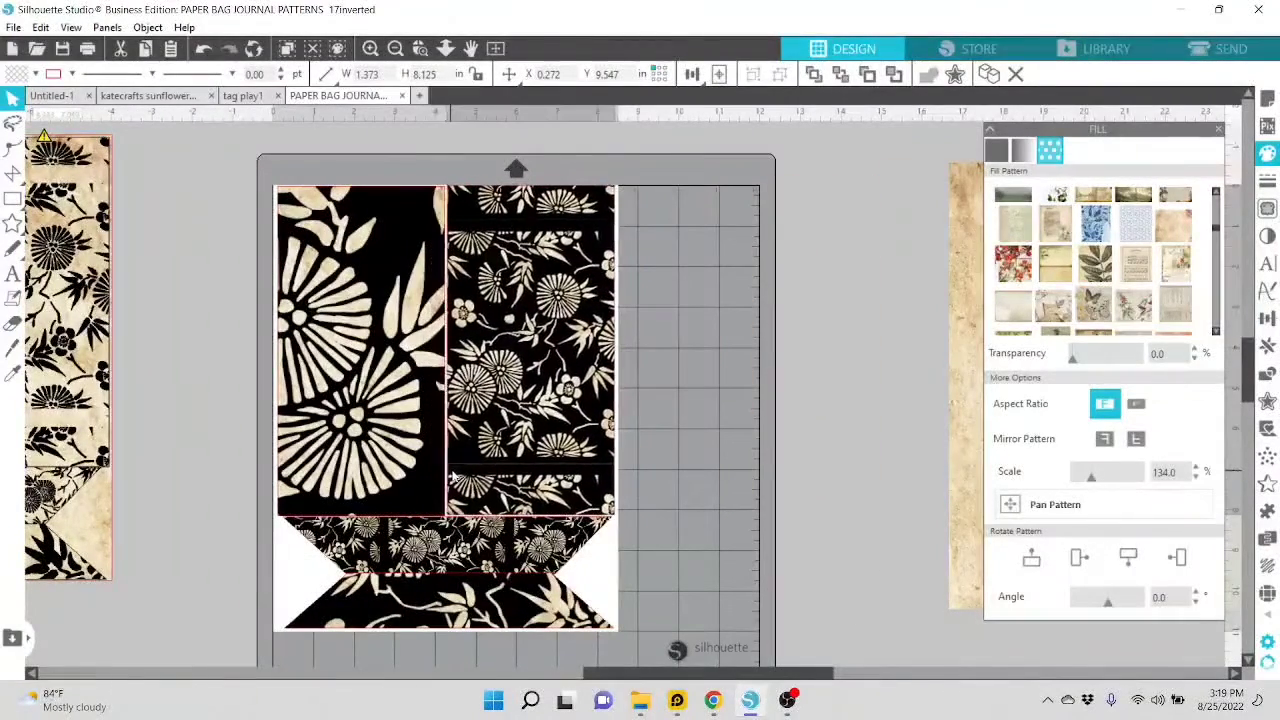
left_click(687, 557)
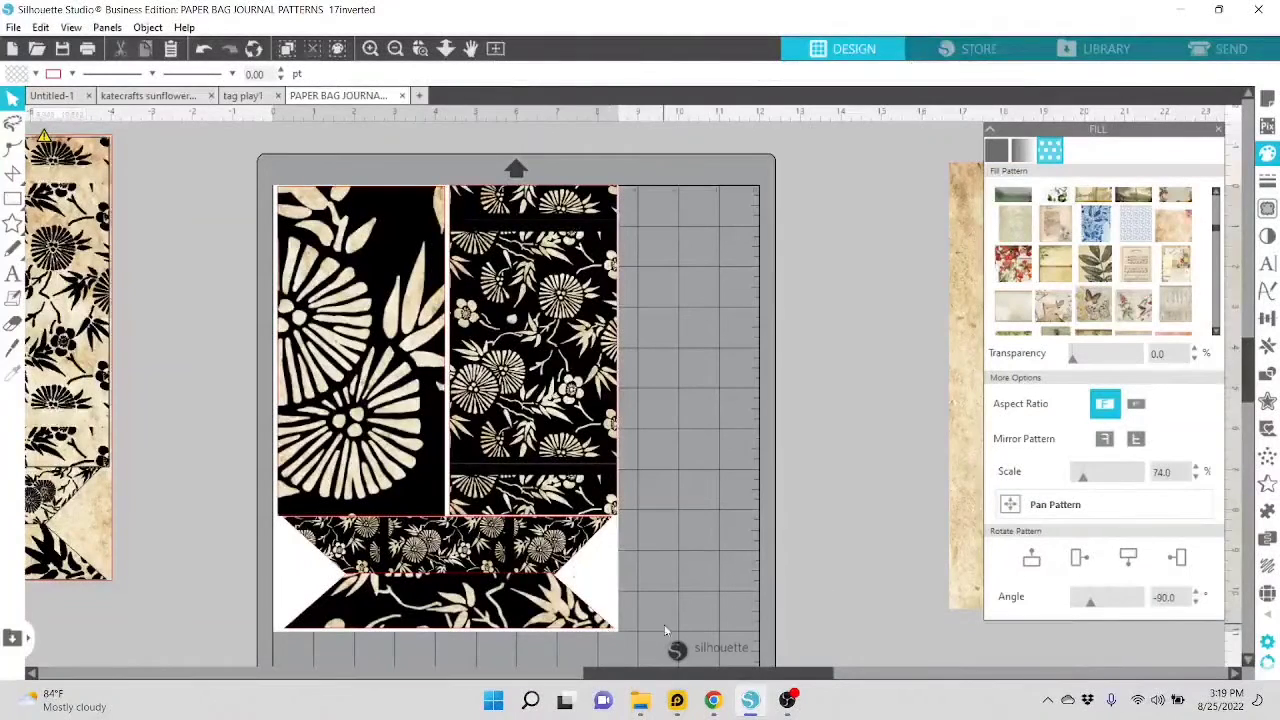
Fill the small-flower panel with the engraved leaf pattern and scale the pattern to 128%.
left_click(566, 425)
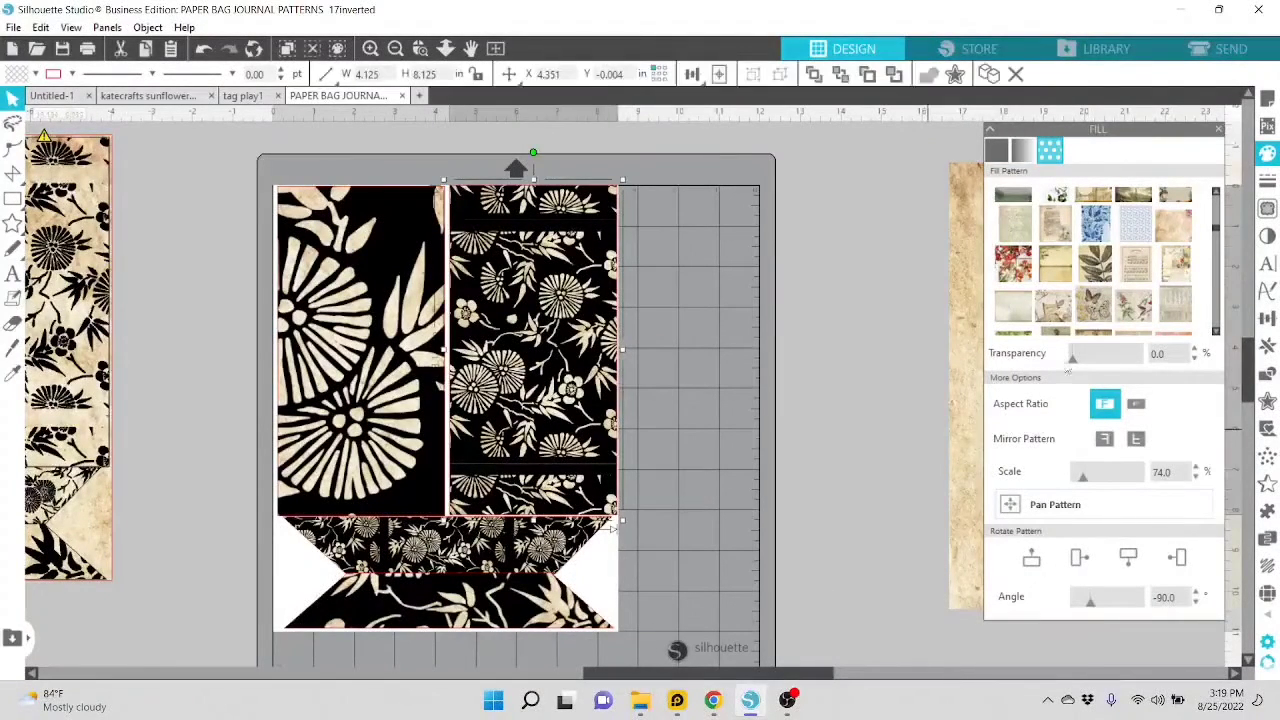
left_click(1098, 265)
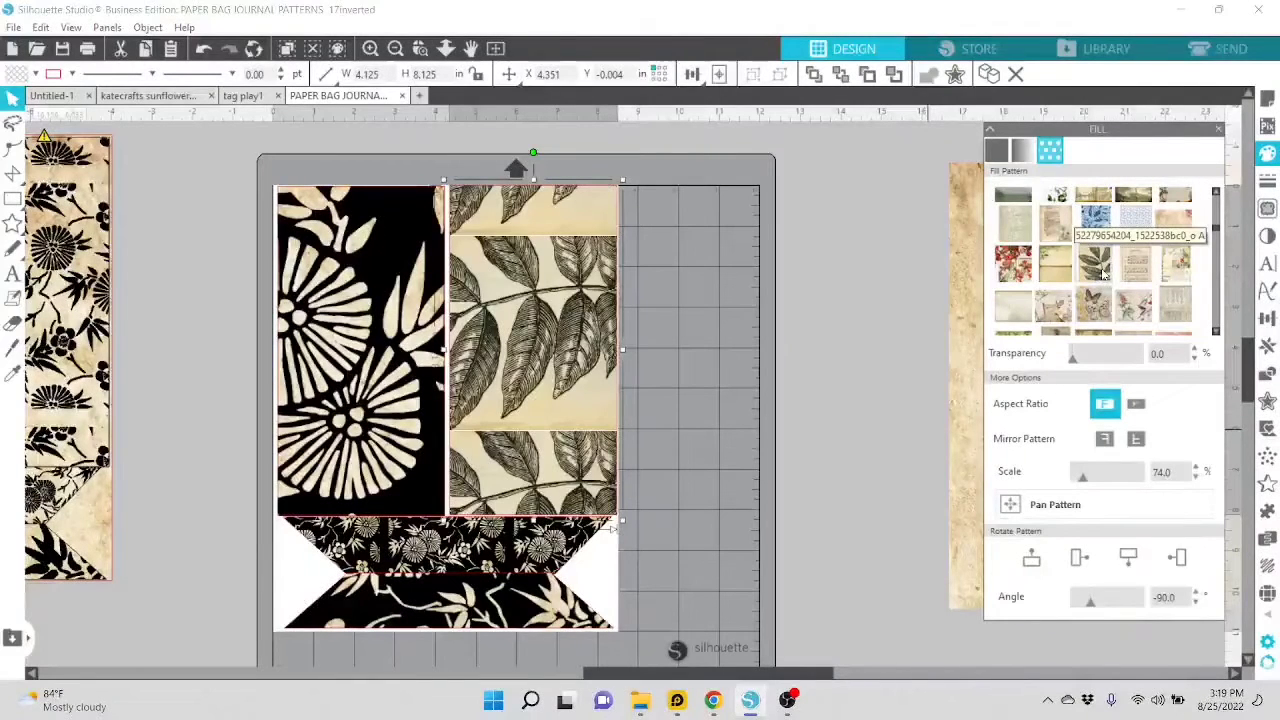
left_click_drag(1086, 486, 1092, 486)
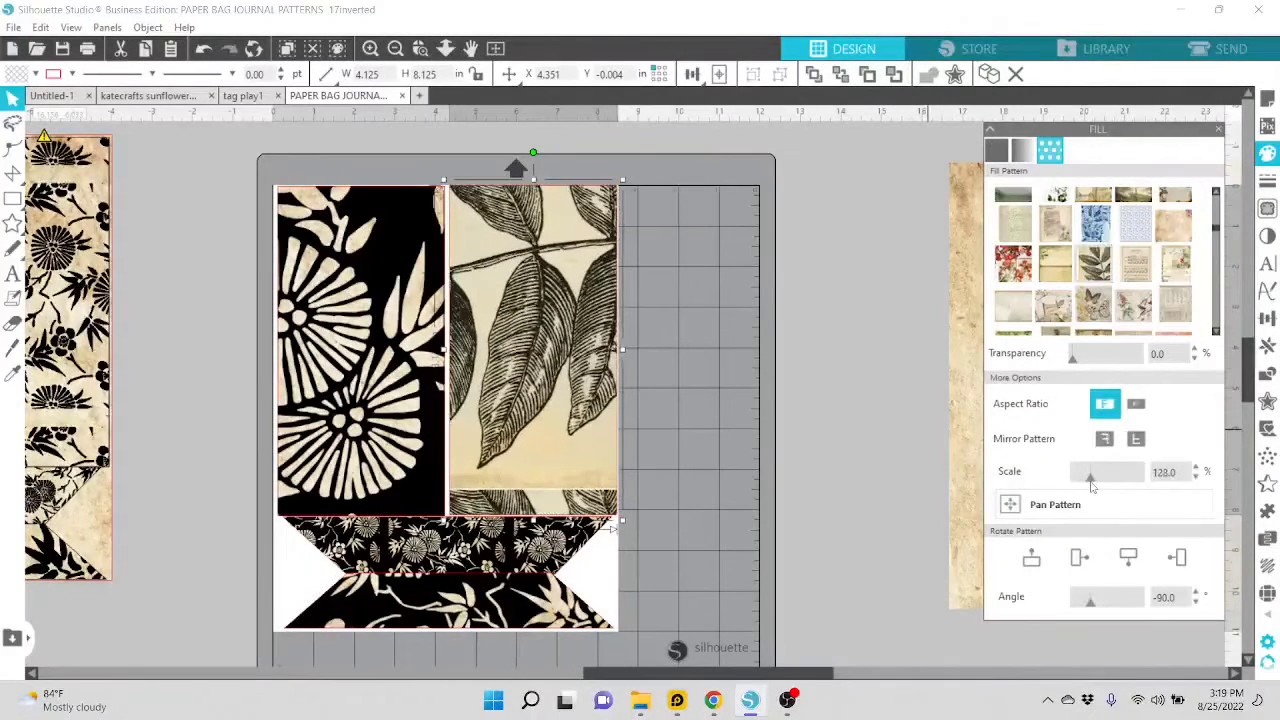
Pan the leaf pattern downward until the tile seam leaves the panel, and rotate the pattern to 90°.
left_click(1060, 504)
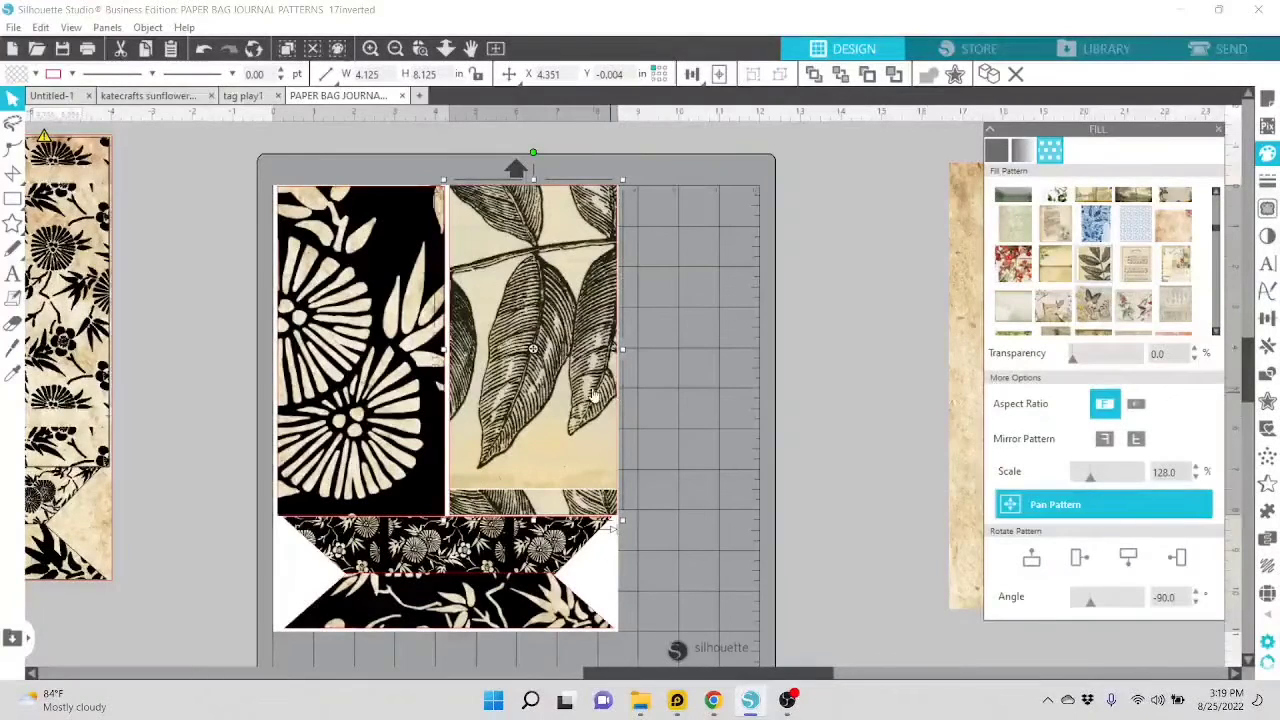
left_click_drag(540, 354, 533, 387)
left_click(1012, 504)
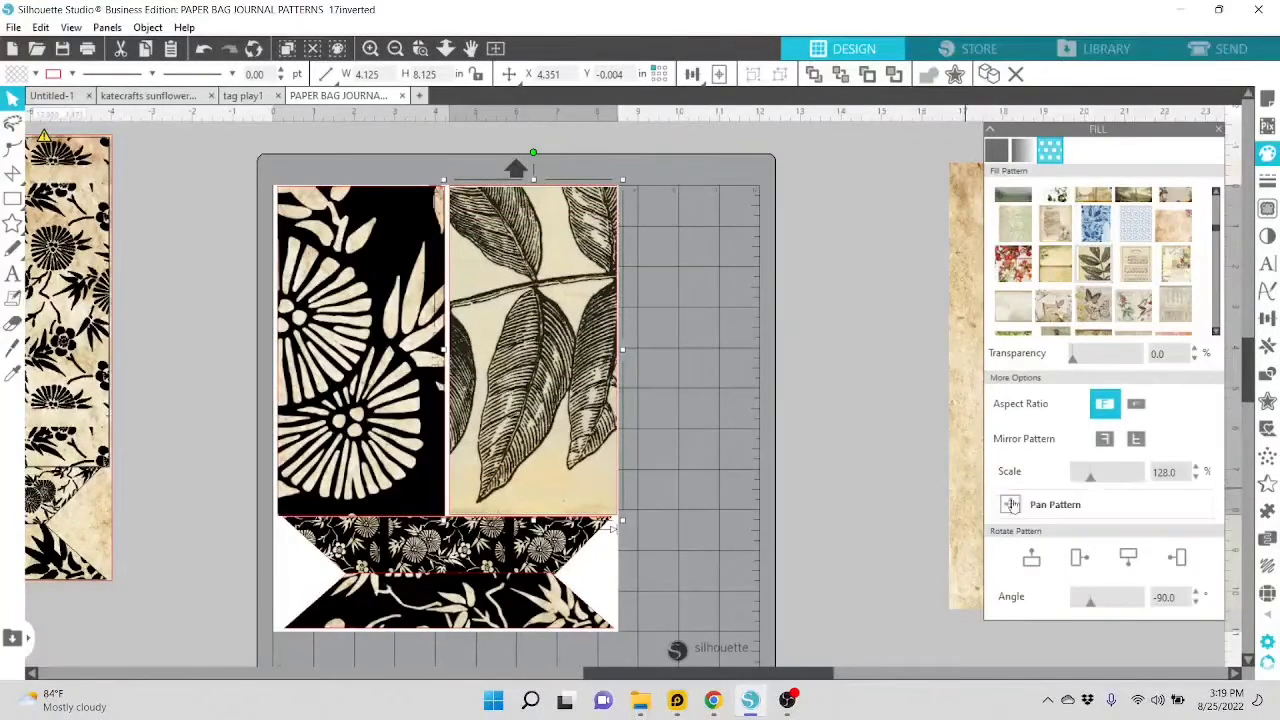
left_click(1080, 558)
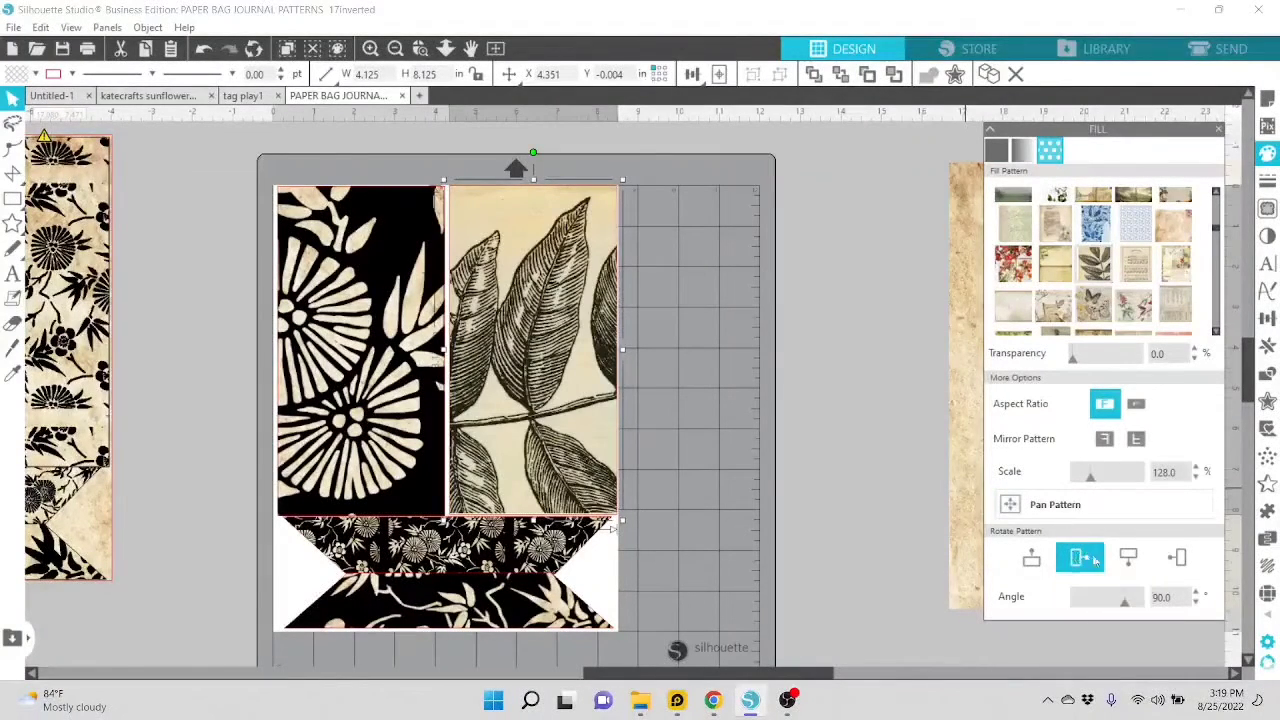
Try the leaf pattern at other quarter-turn rotations, including 180°, and set its angle to 0°.
left_click(1128, 559)
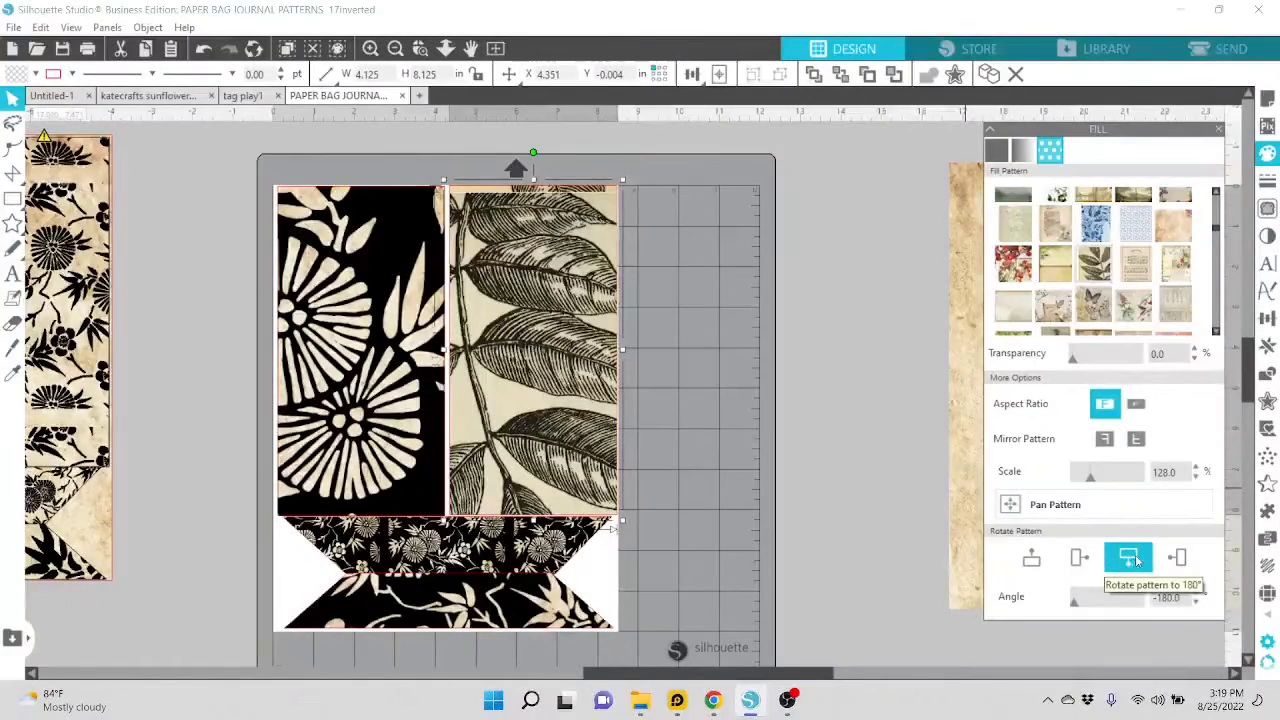
left_click(1177, 558)
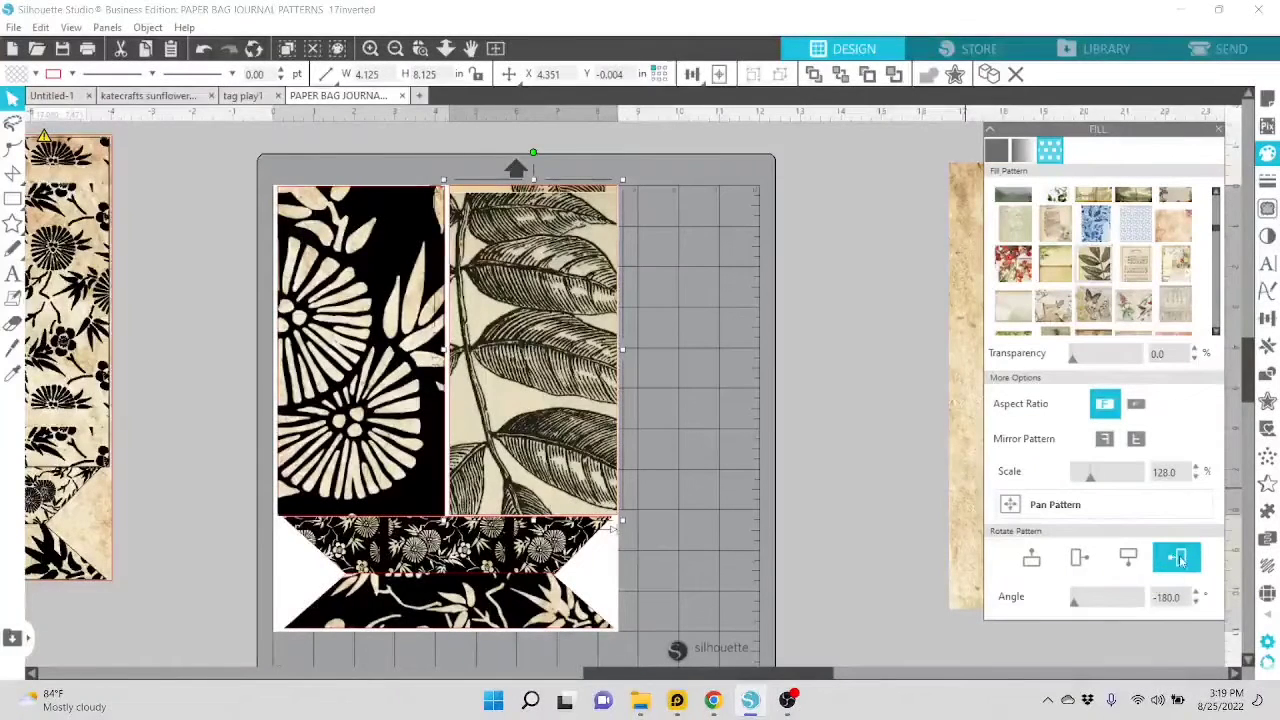
left_click(1036, 563)
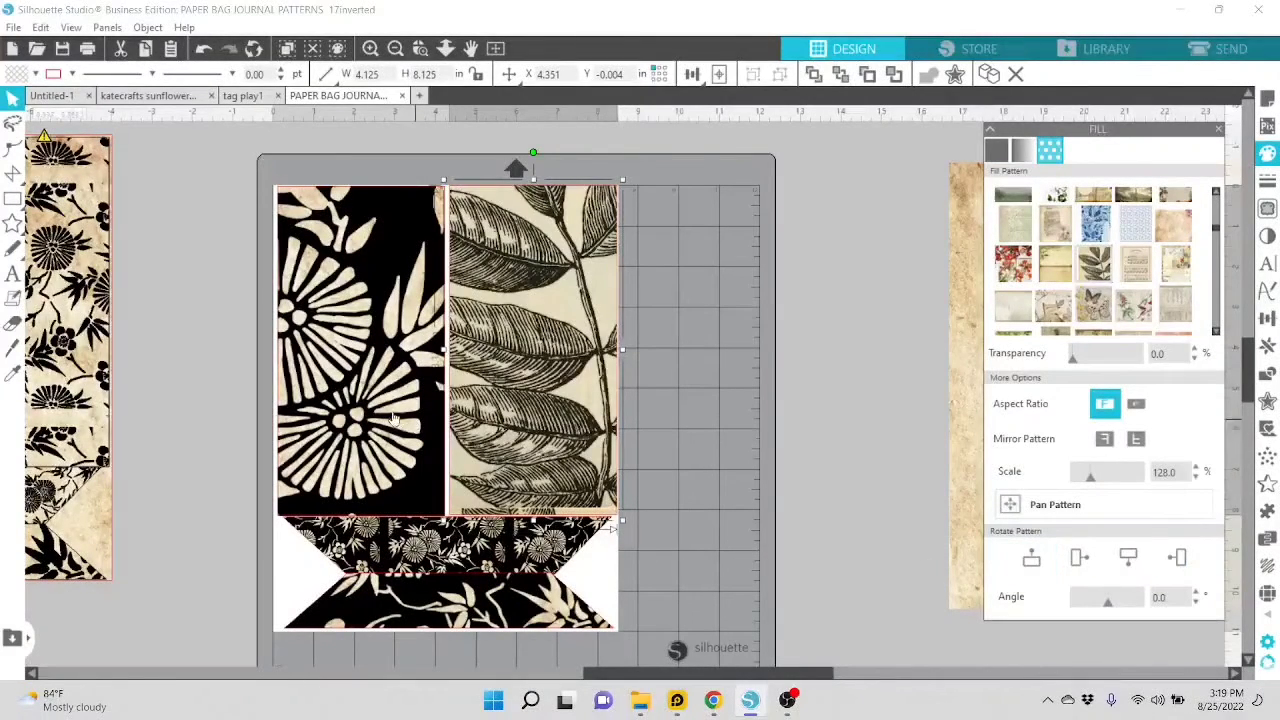
Fill the upper trapezoid with the engraved leaf pattern, panned down and to the left and scaled to 74%.
left_click(612, 530)
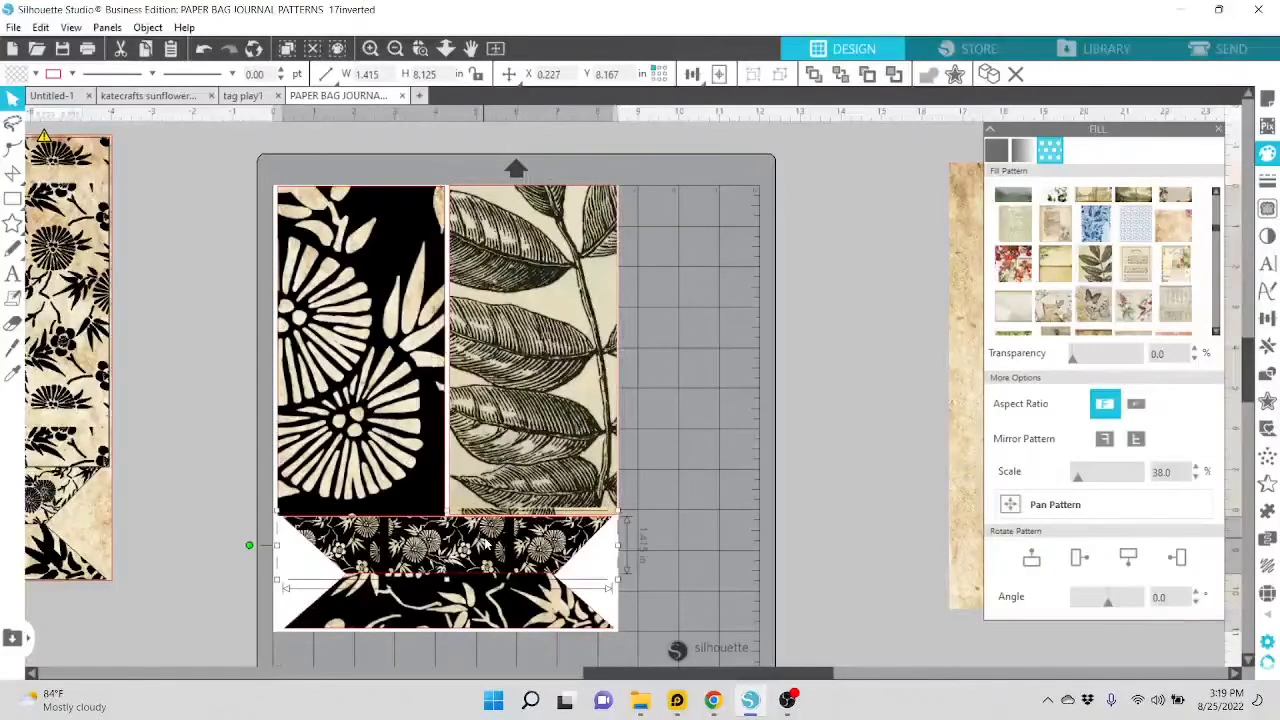
left_click(1096, 266)
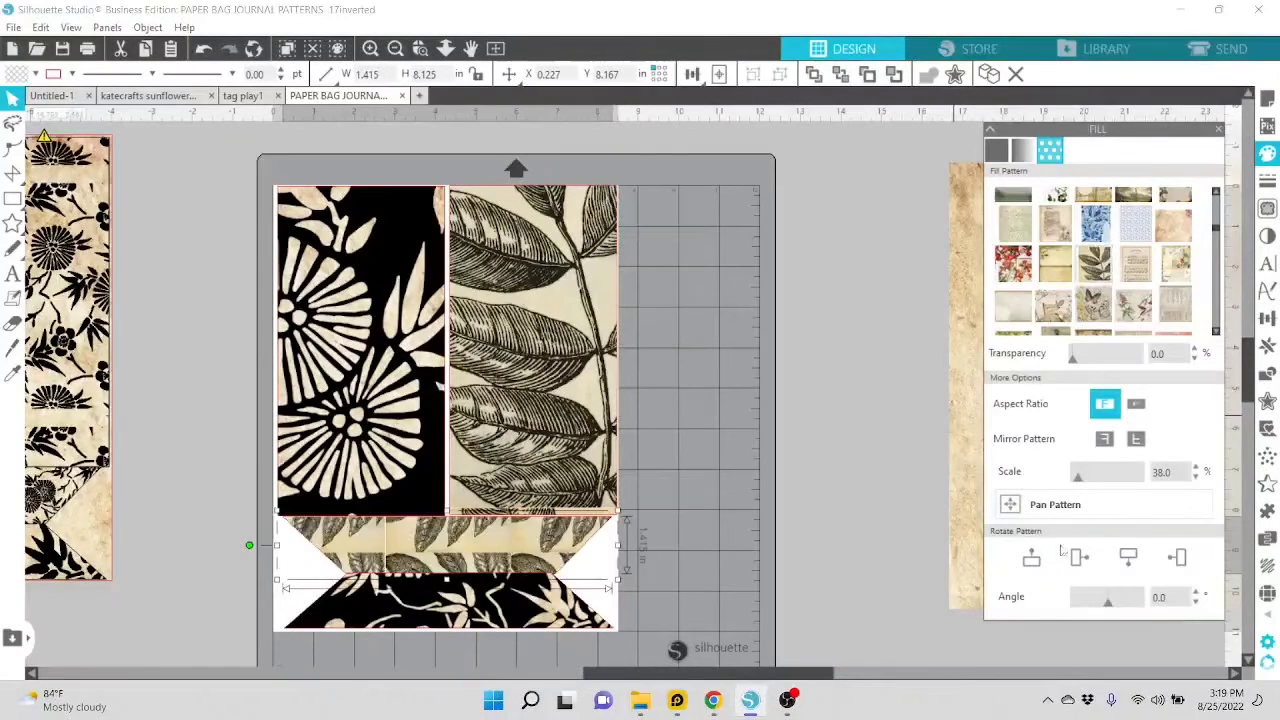
left_click(1055, 504)
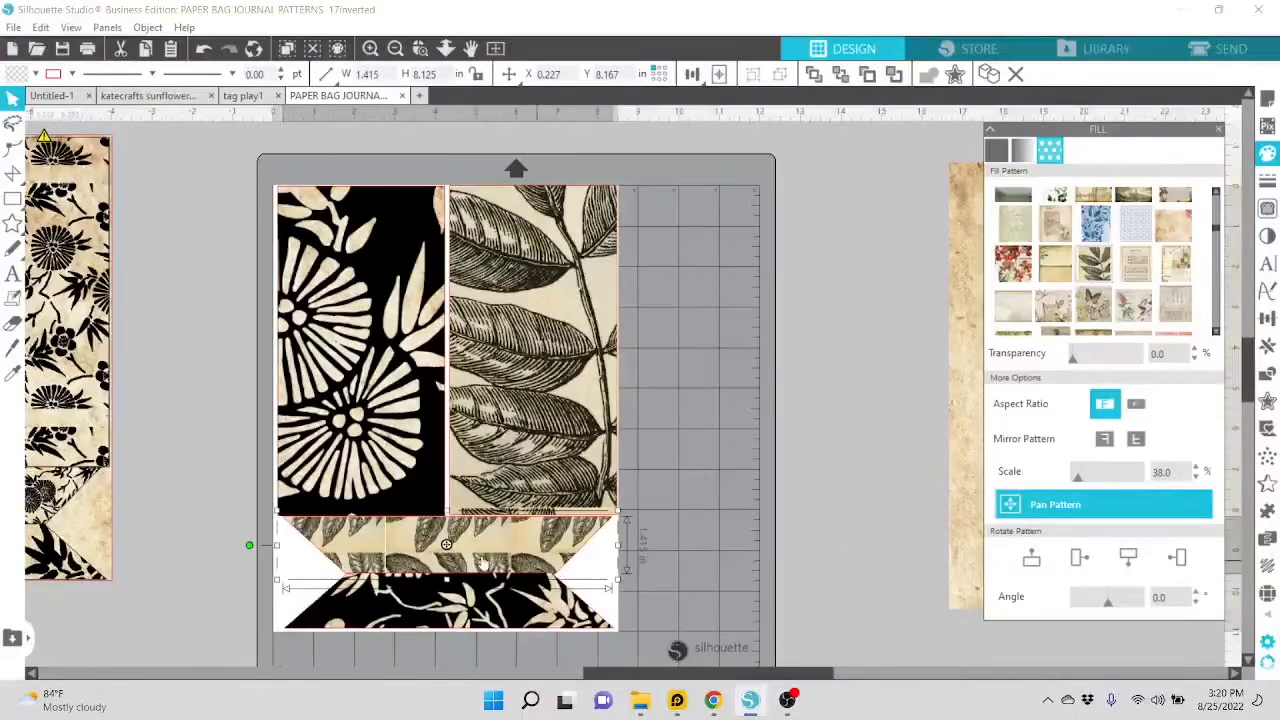
left_click_drag(447, 545, 358, 572)
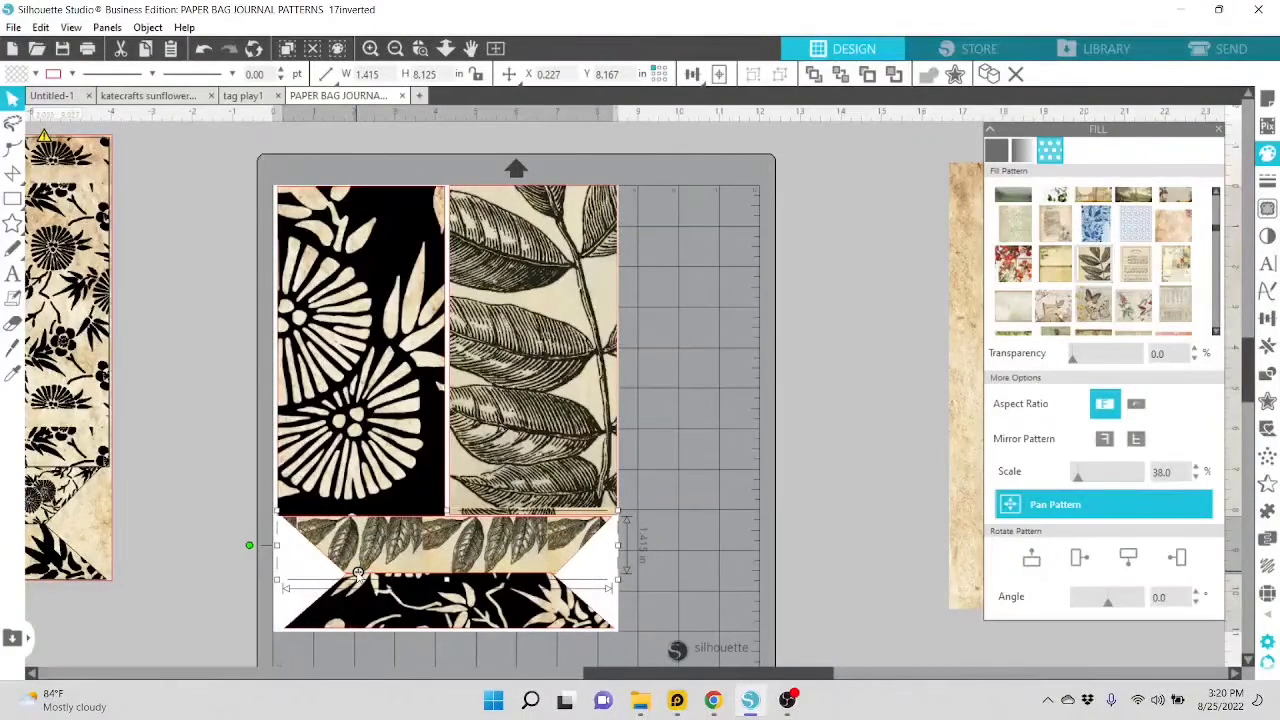
left_click_drag(1079, 479, 1082, 481)
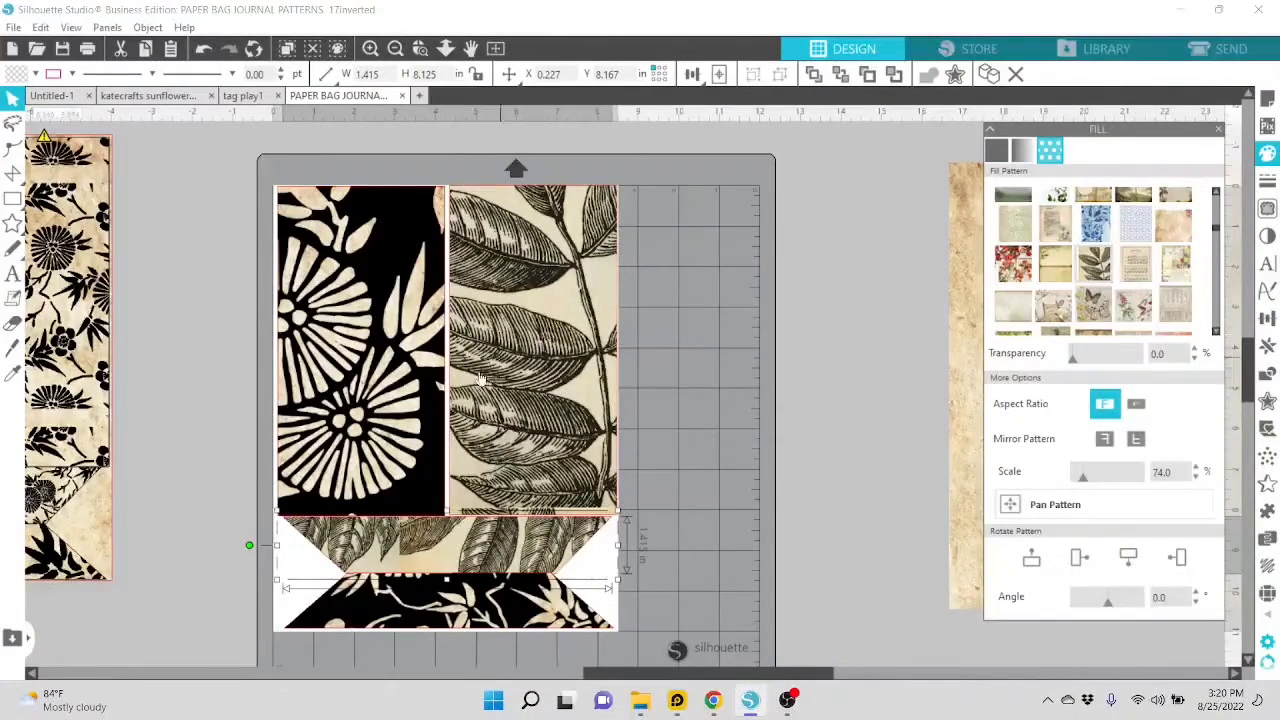
Try the eyedropper on the leaf panel, and undo all leaf-pattern edits back to the black small-flower fills on the panel and trapezoid.
key("i")
left_click(568, 437)
left_click(720, 483)
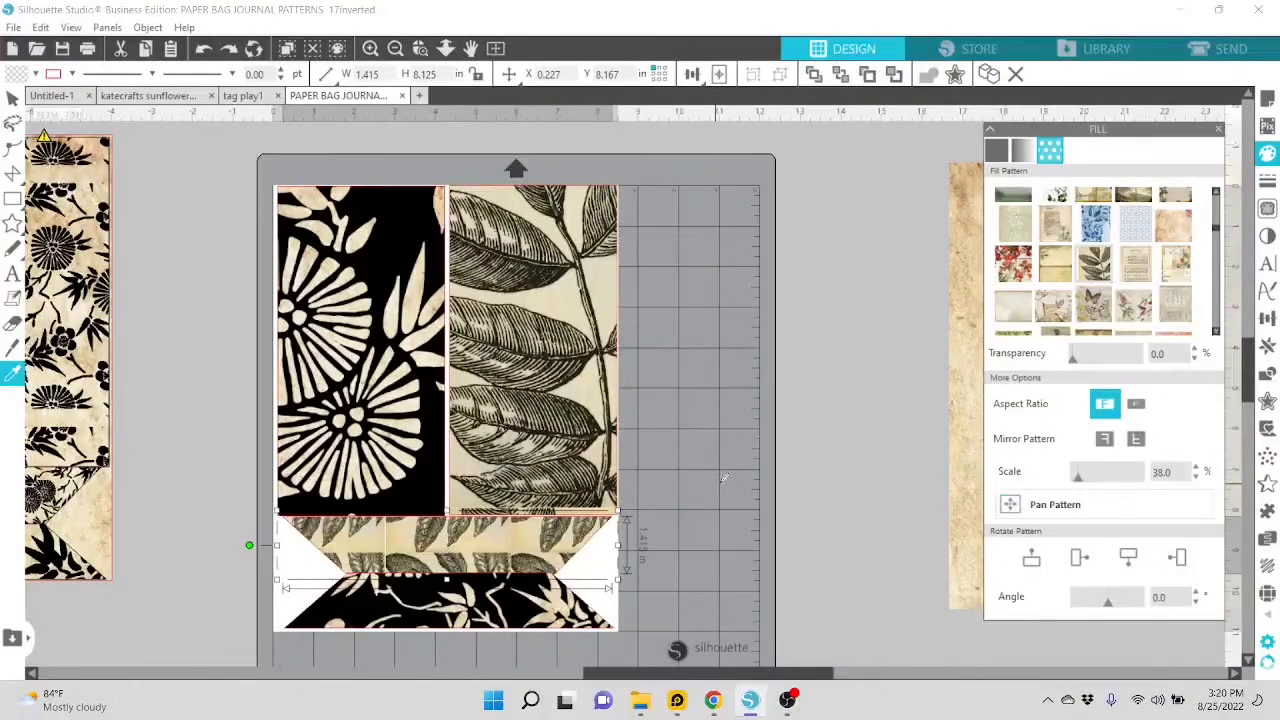
key("ctrl+z")
key("ctrl+z")
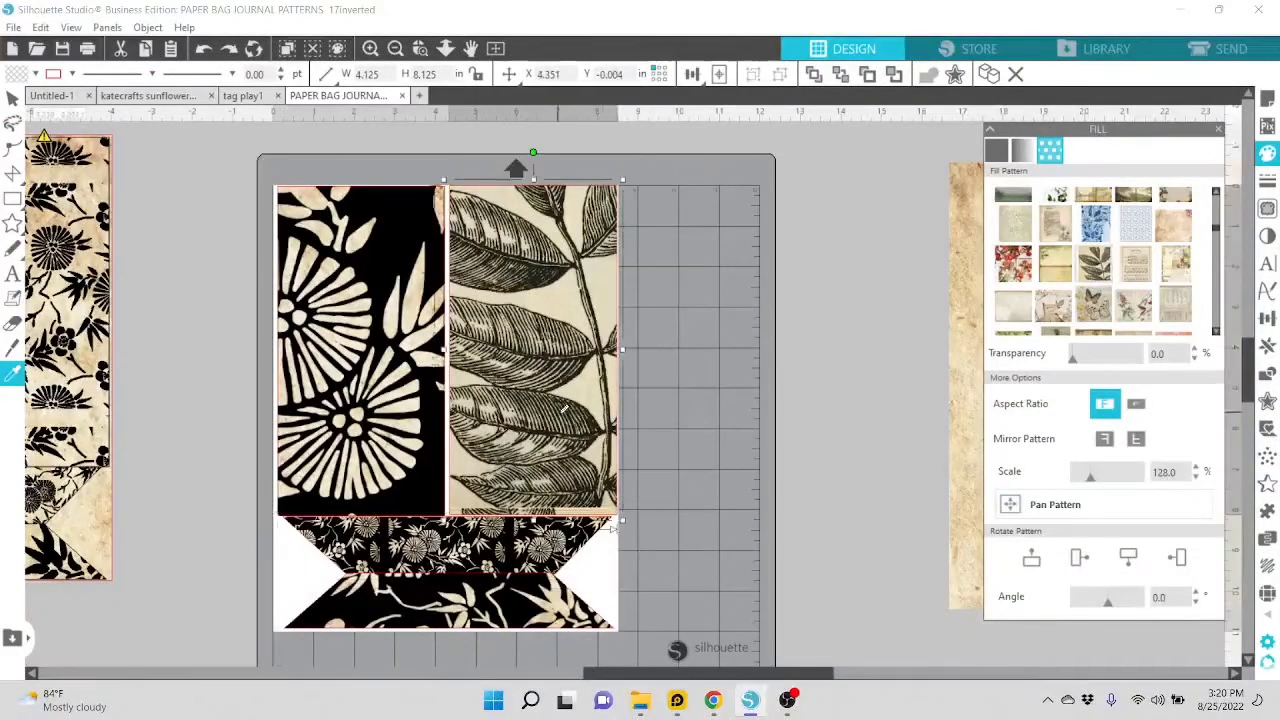
key("ctrl+z")
key("ctrl+z")
key("ctrl+z")
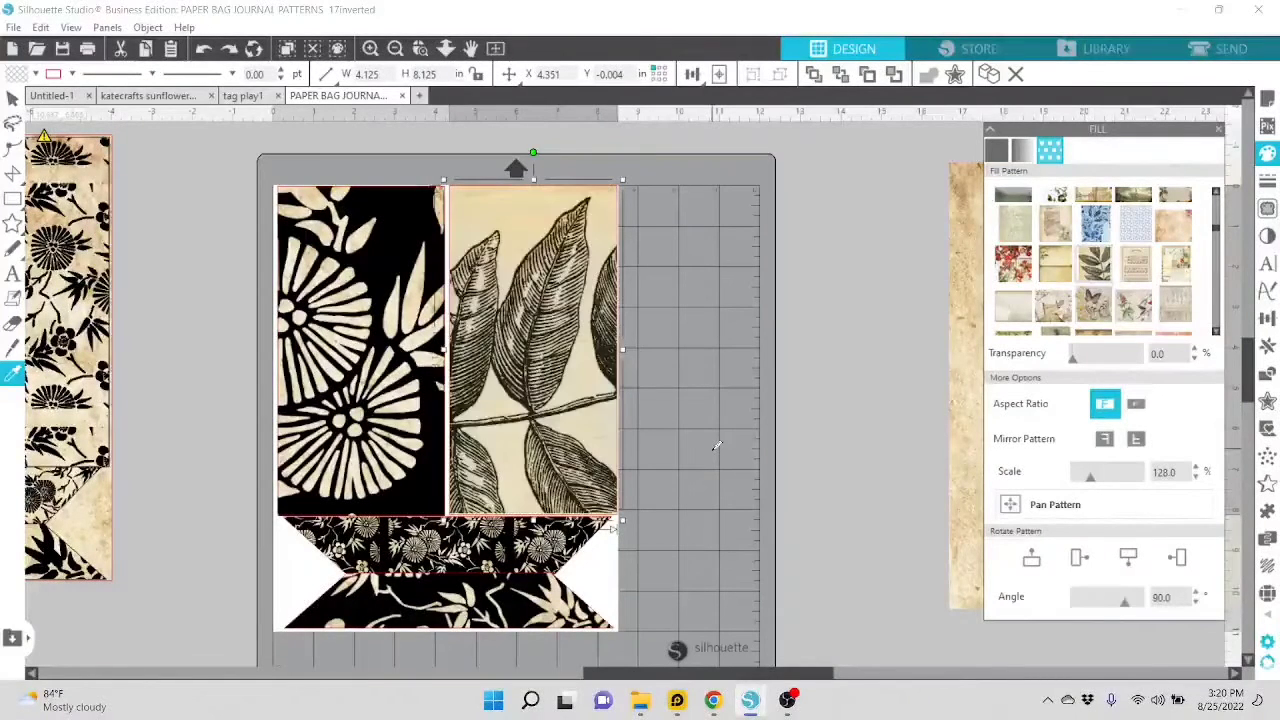
key("ctrl+z")
key("ctrl+z")
key("ctrl+z")
key("ctrl+z")
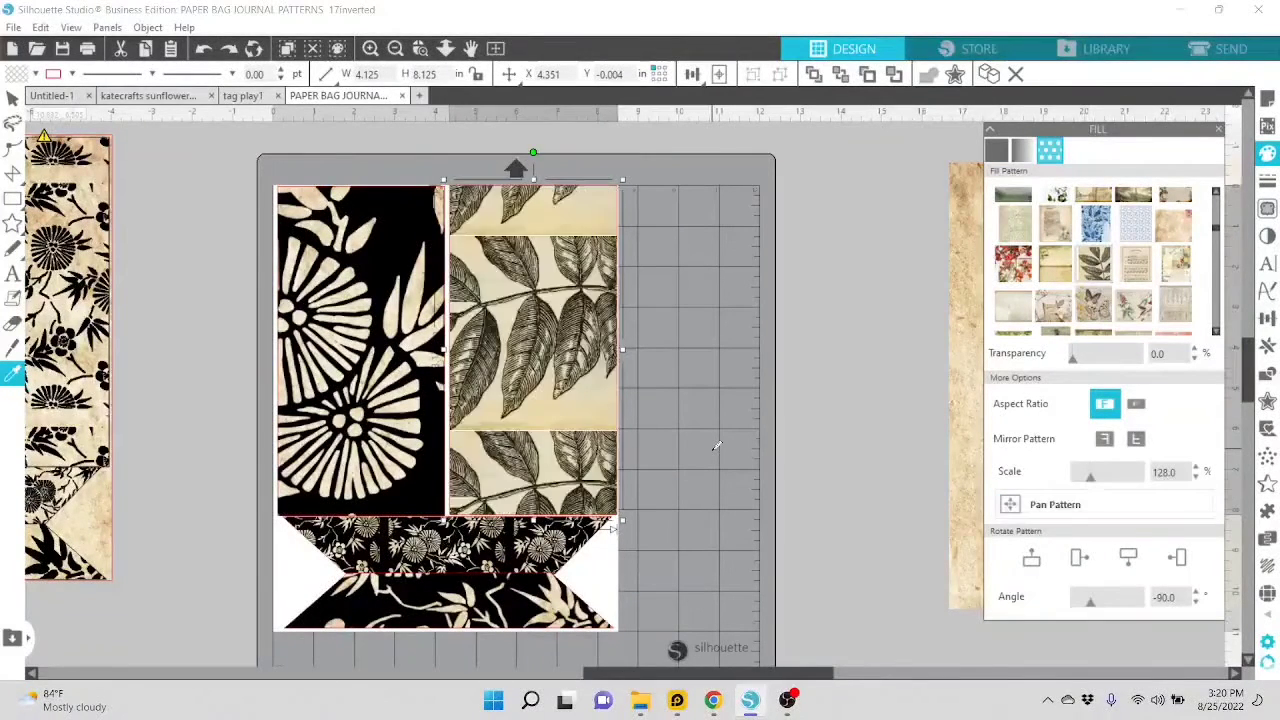
Slide the parchment background out from under the finished black-flower layout beside the mat and put it back beneath it.
left_click(41, 462)
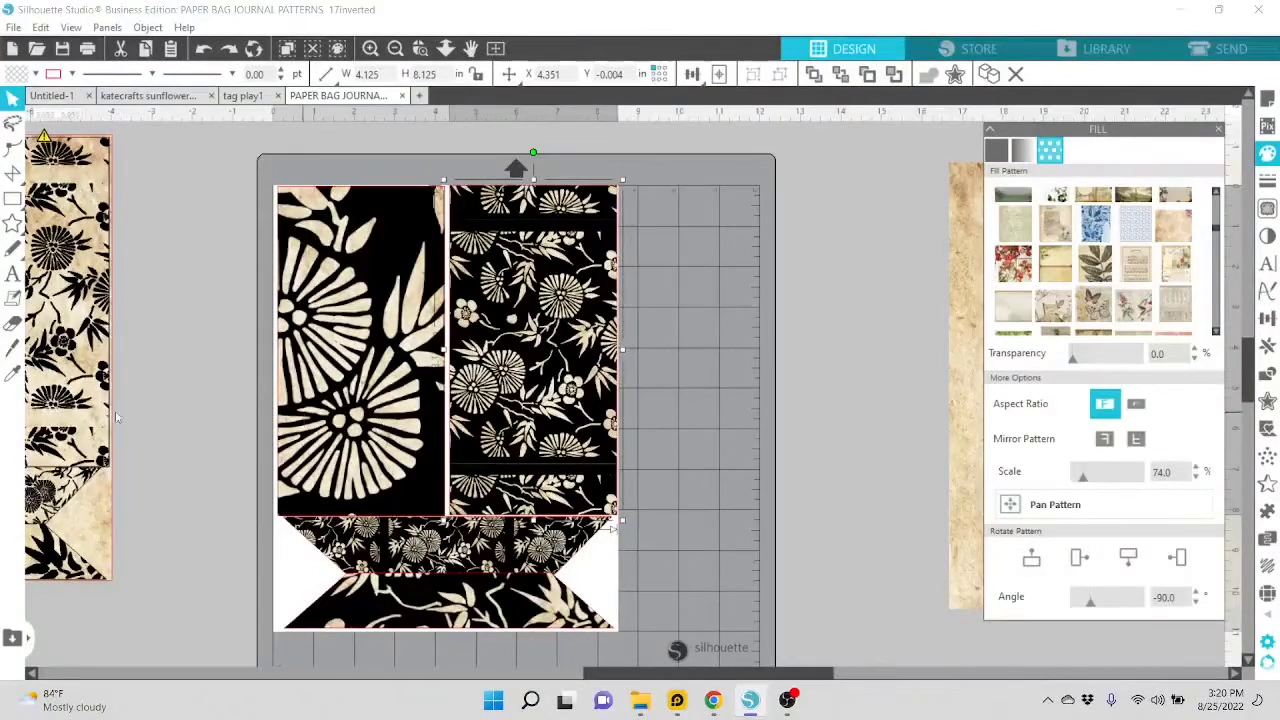
left_click_drag(601, 670, 468, 684)
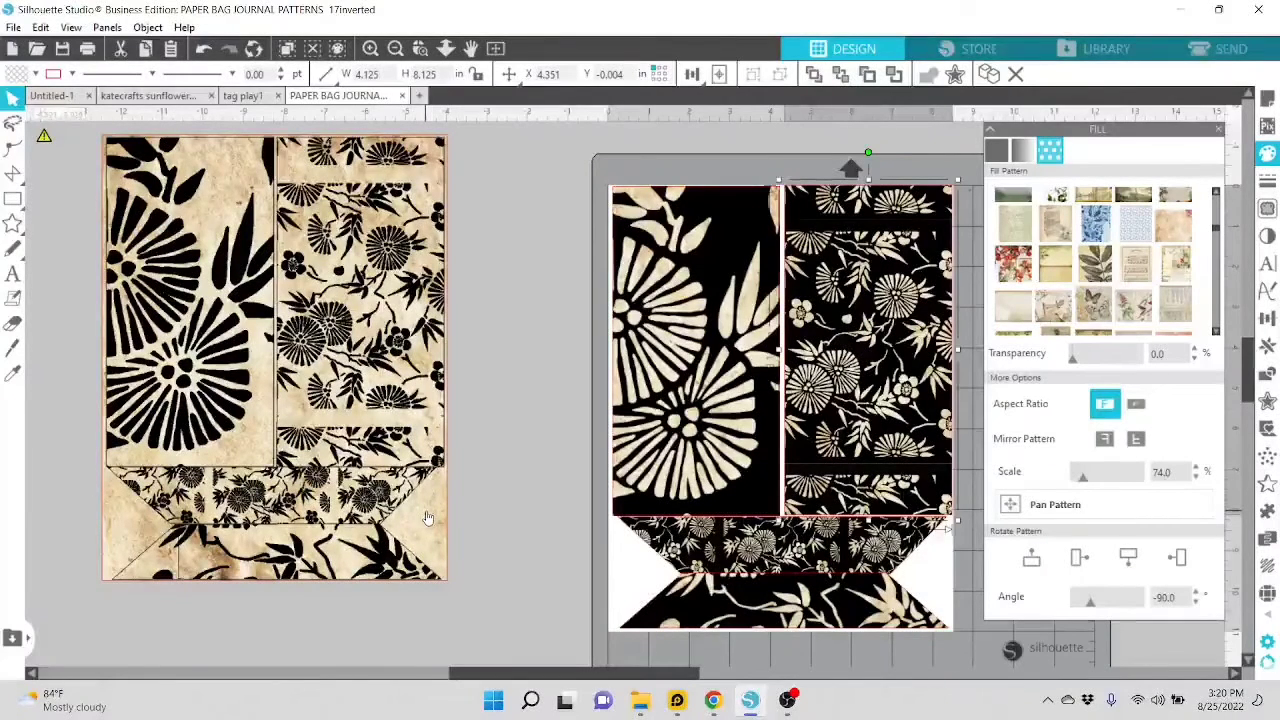
left_click(488, 431)
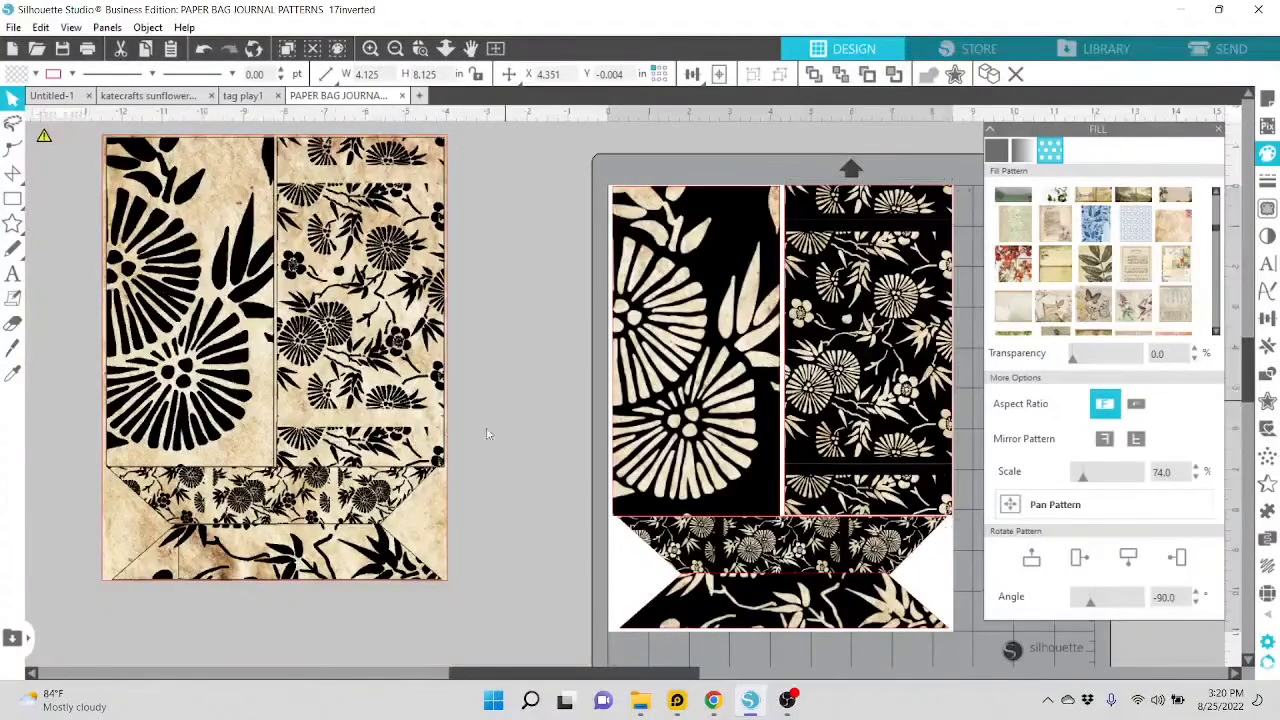
left_click_drag(428, 522, 60, 590)
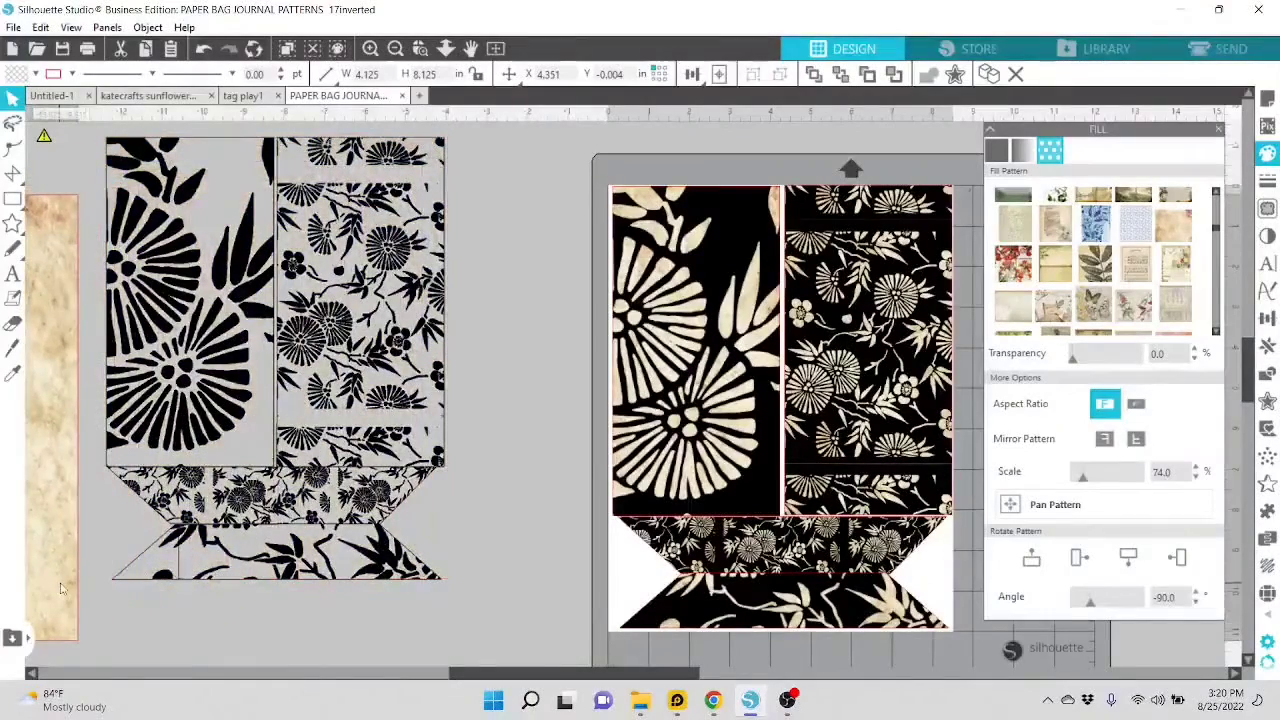
left_click_drag(198, 563, 427, 532)
left_click(453, 550)
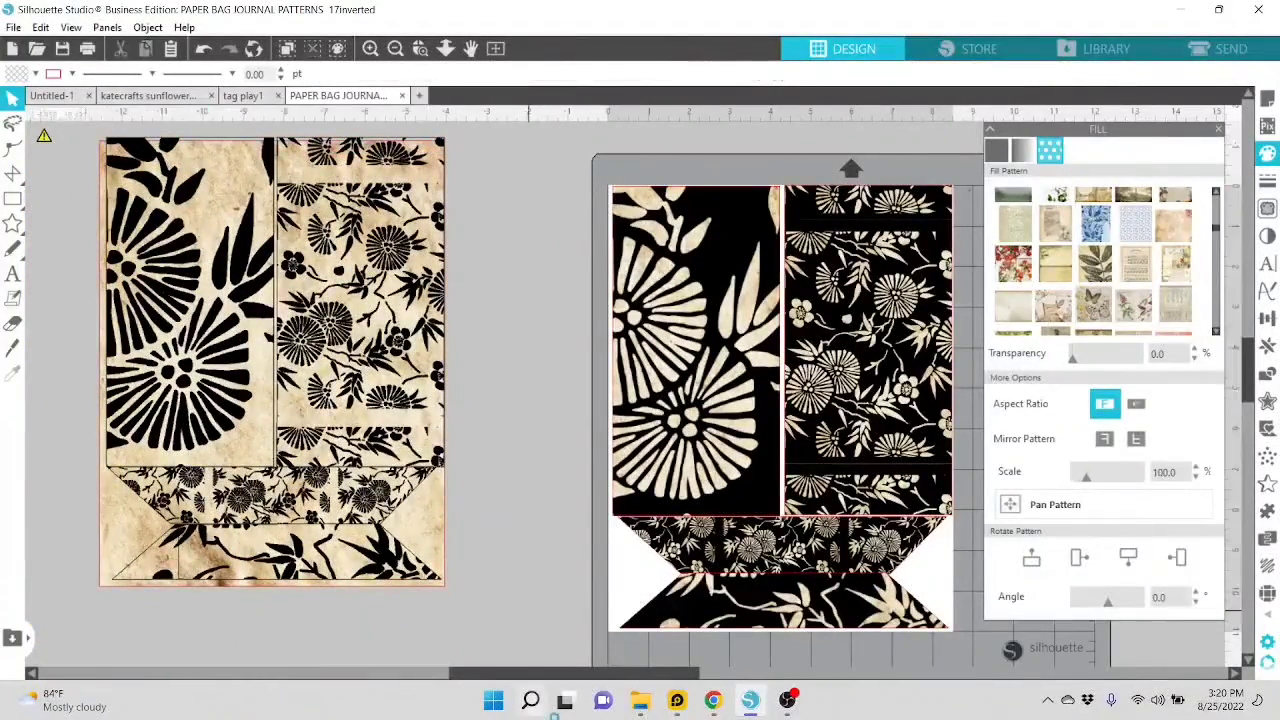
left_click_drag(575, 680, 700, 682)
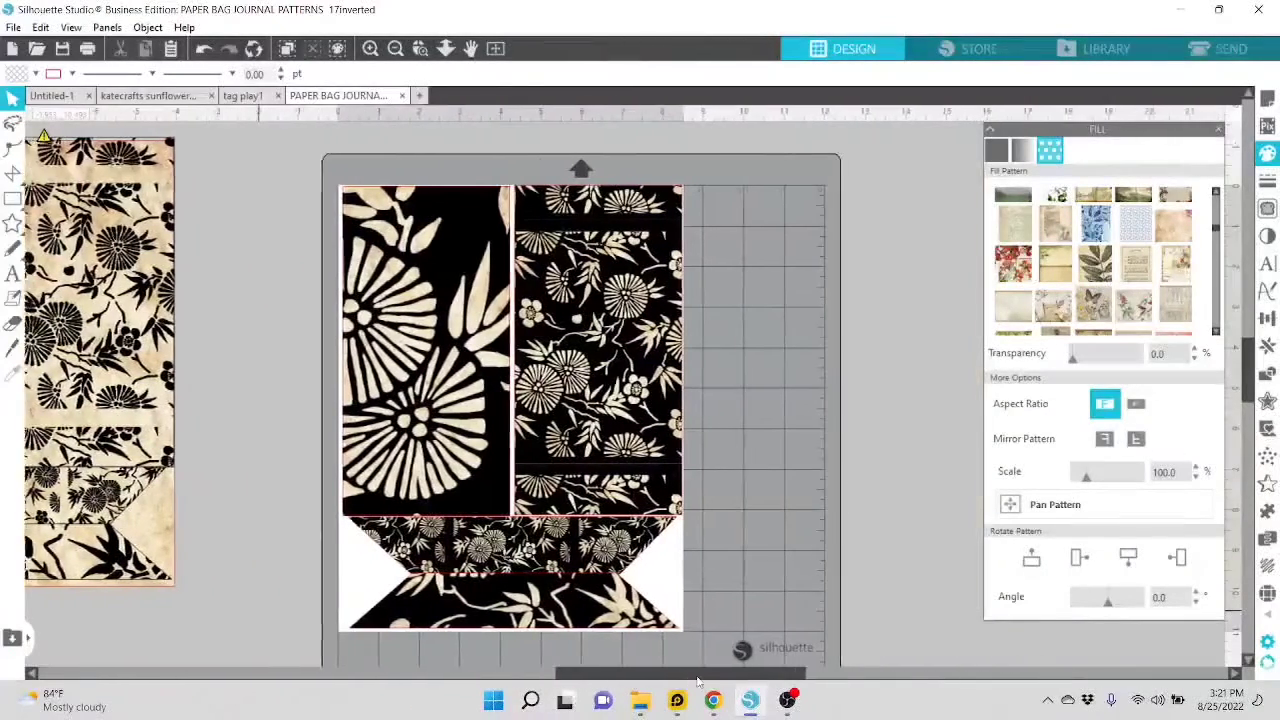